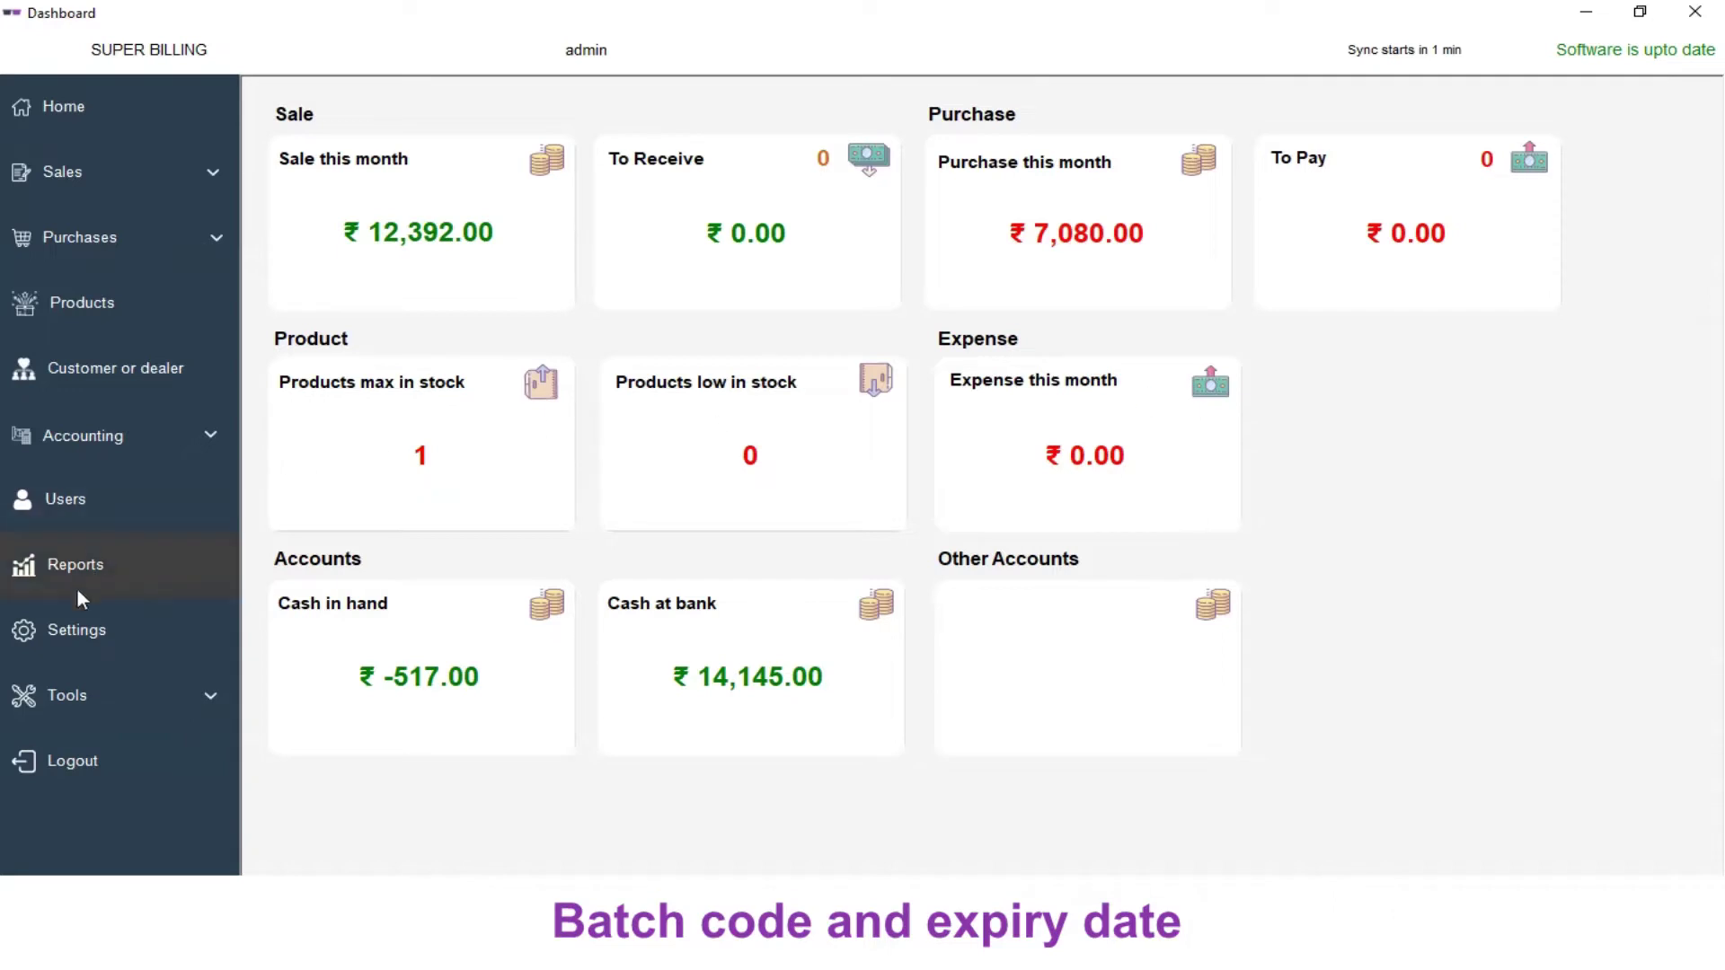
# Enable batch code management in the product settings and apply it on specific products
pyautogui.click(75, 628)
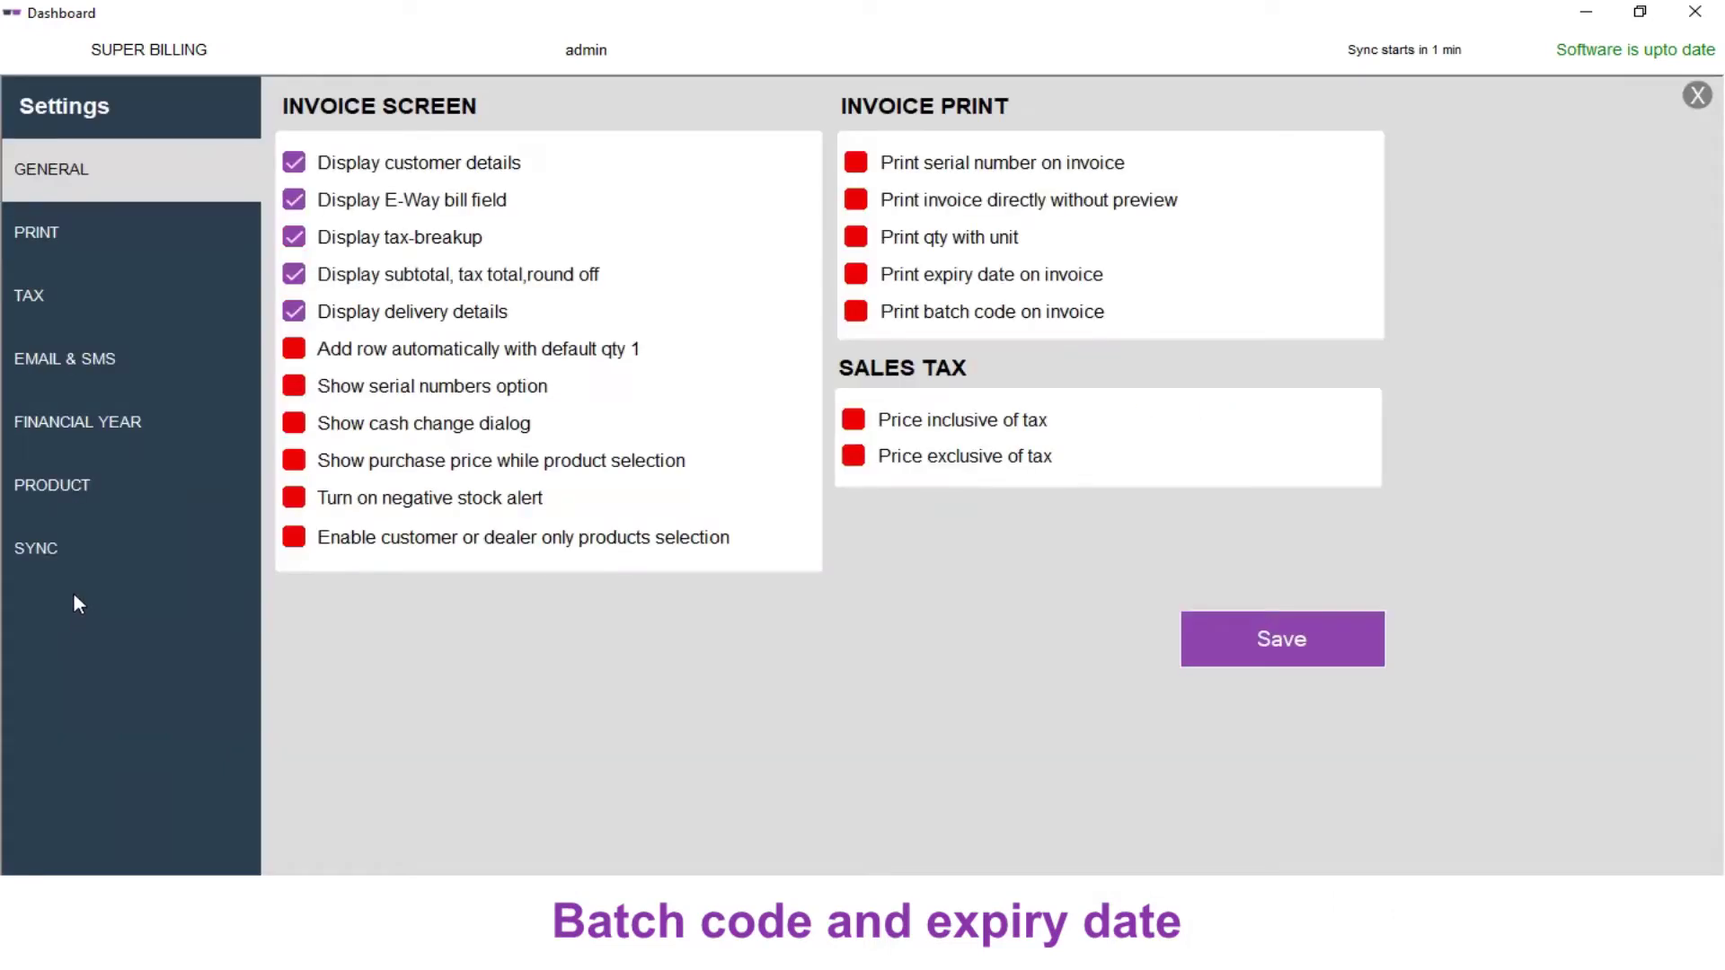
pyautogui.click(70, 499)
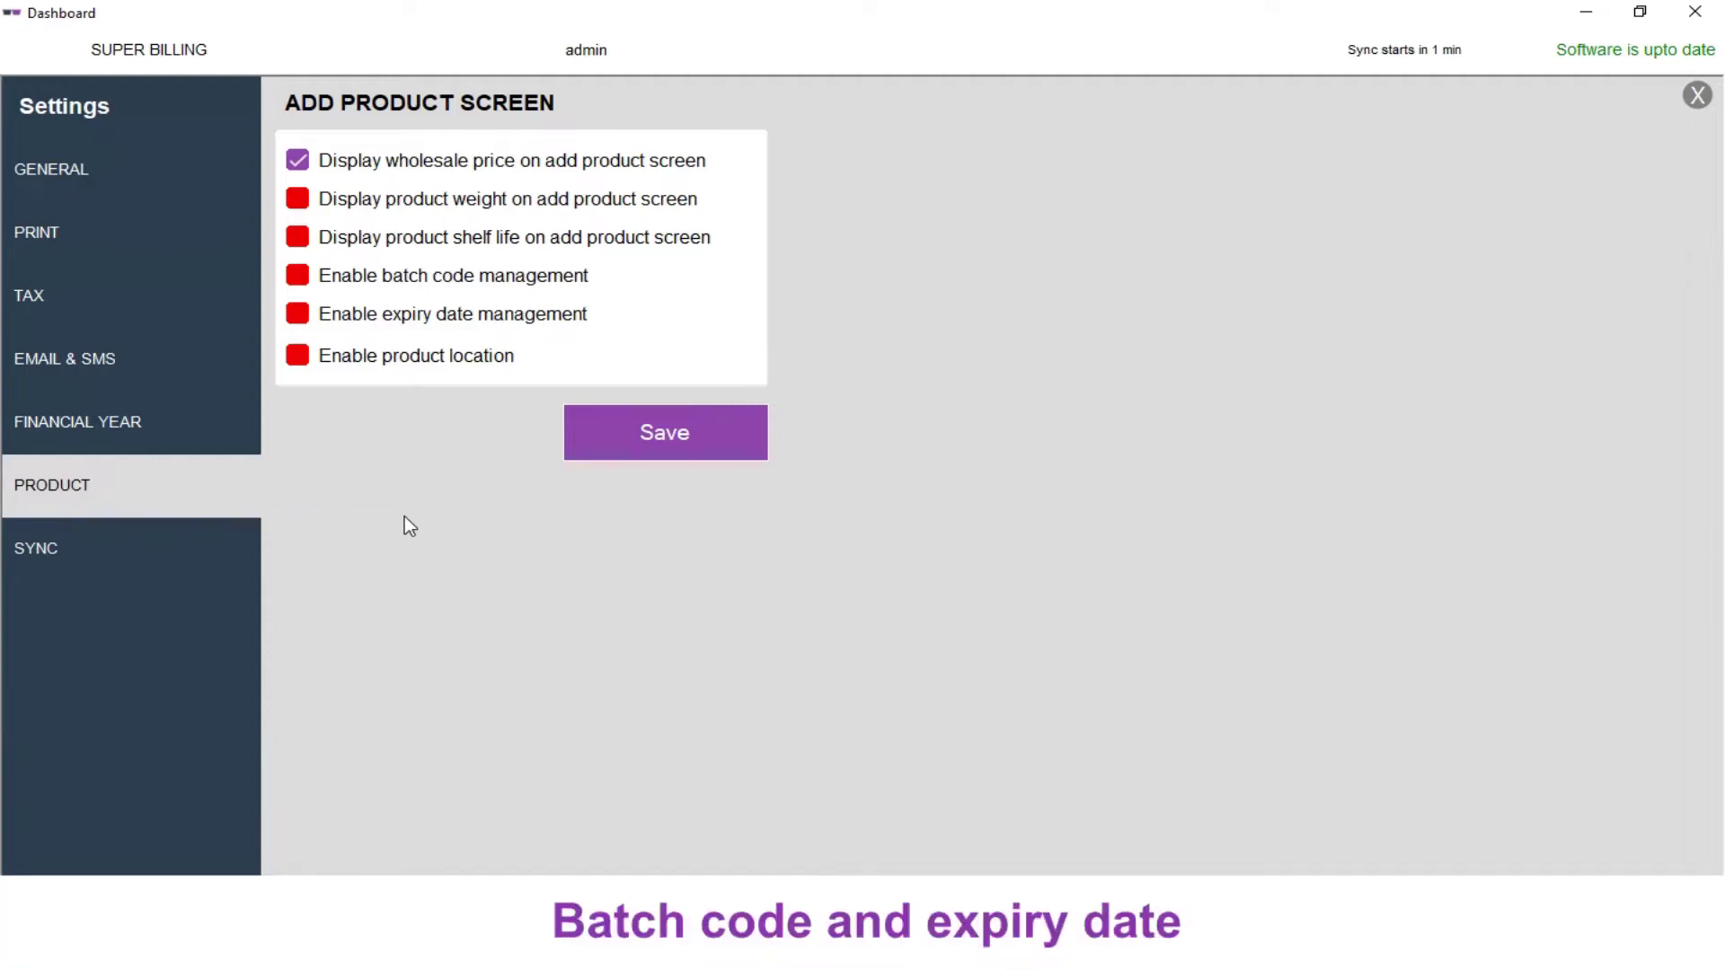
pyautogui.click(299, 276)
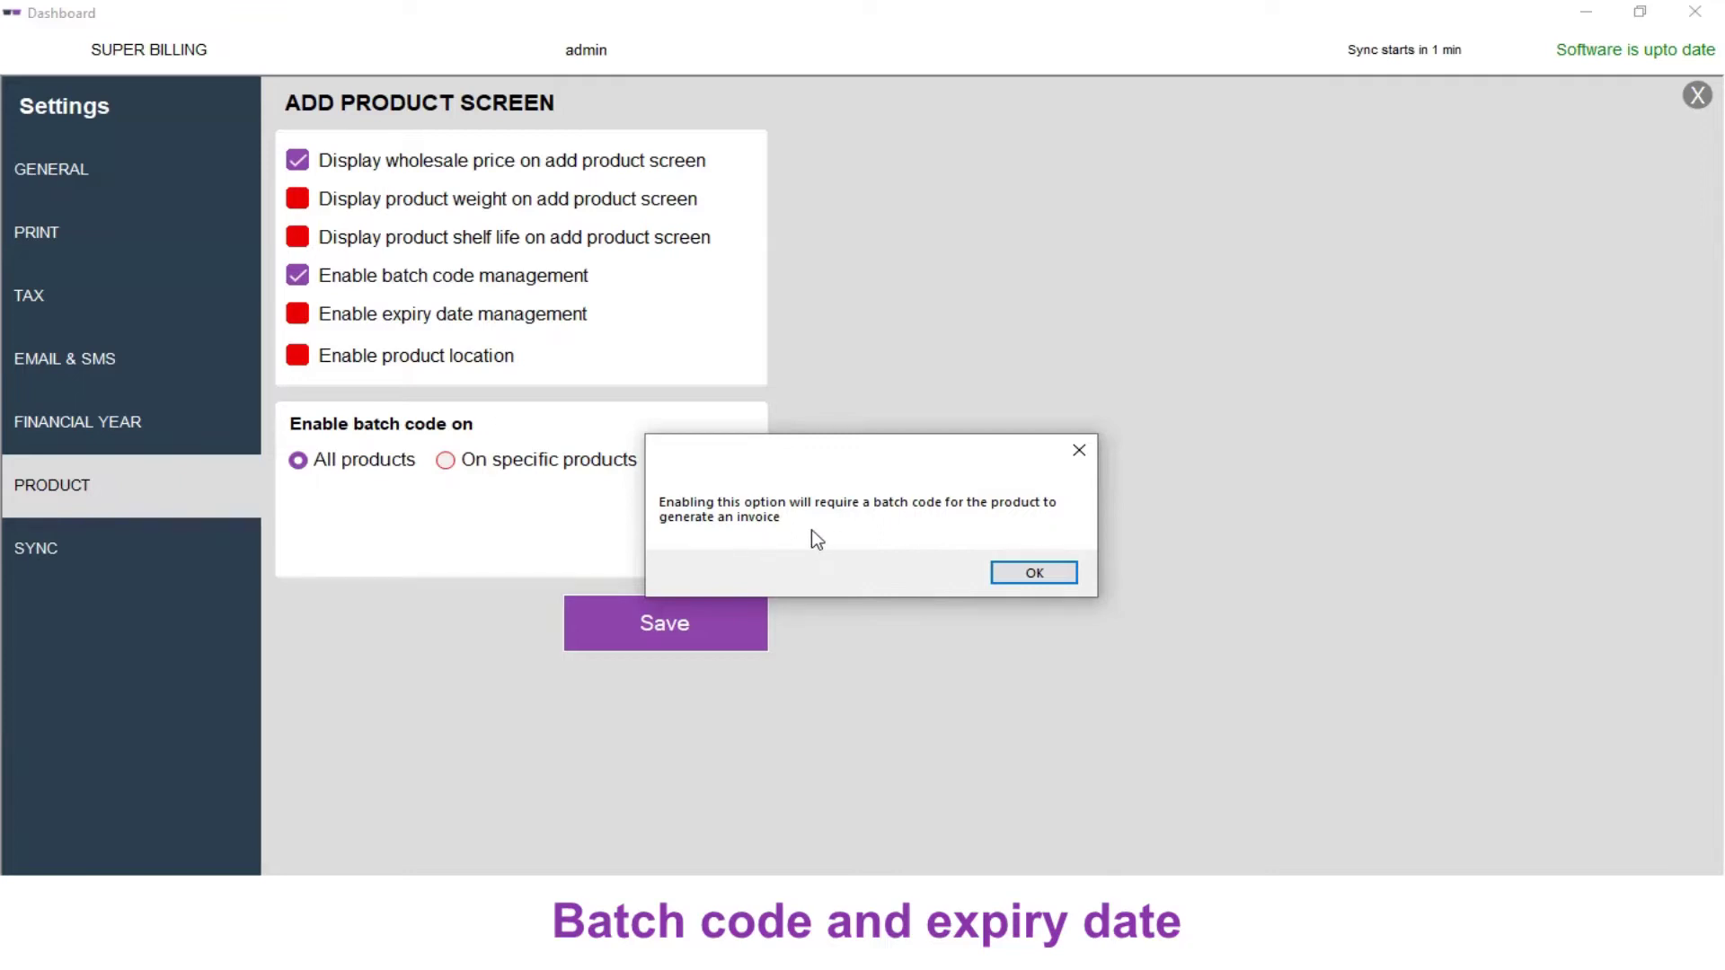
pyautogui.click(1023, 575)
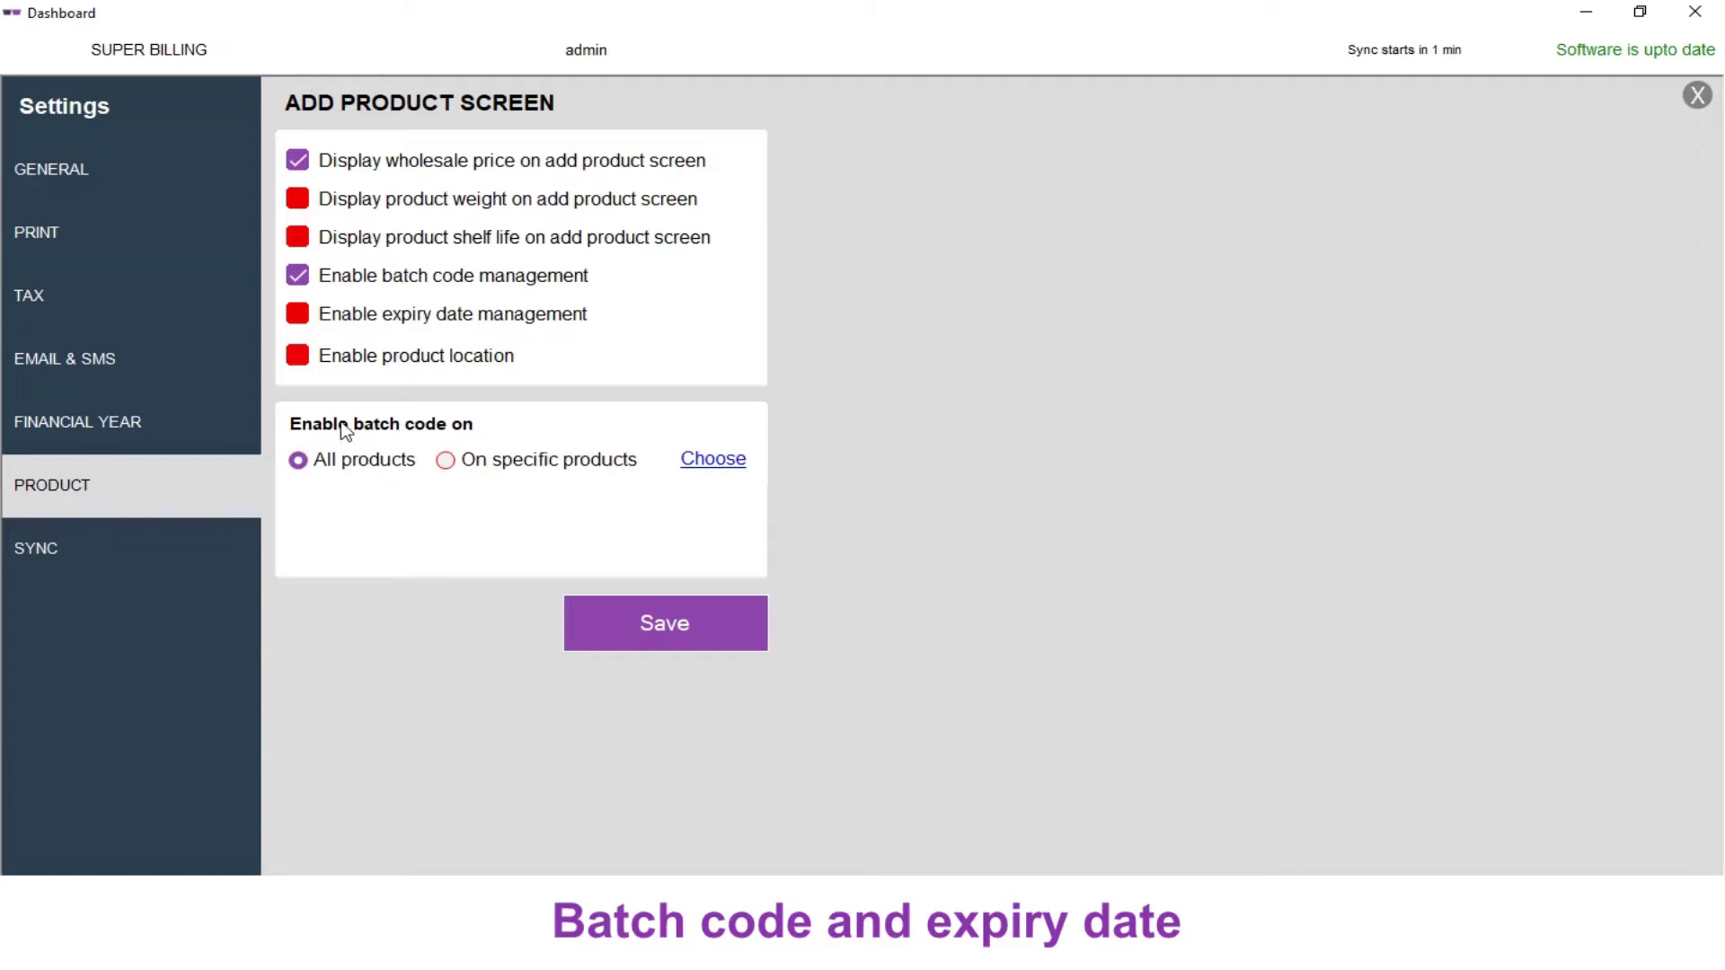
pyautogui.click(445, 461)
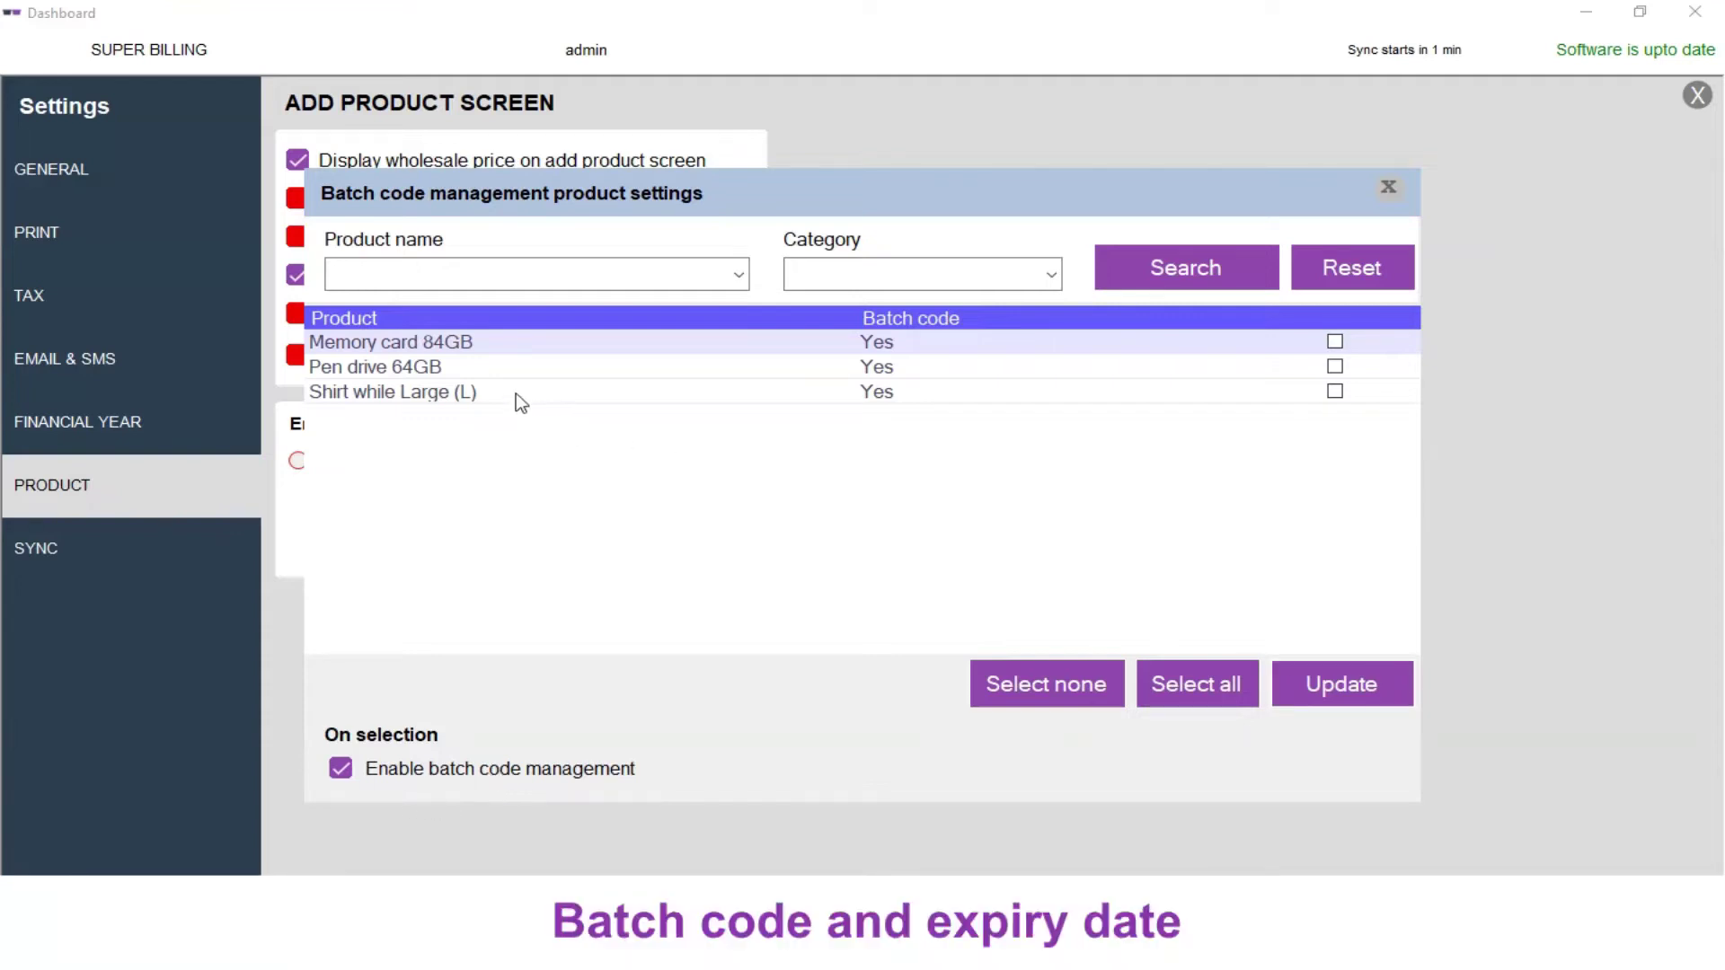
# Disable batch code management for all listed products
pyautogui.click(403, 368)
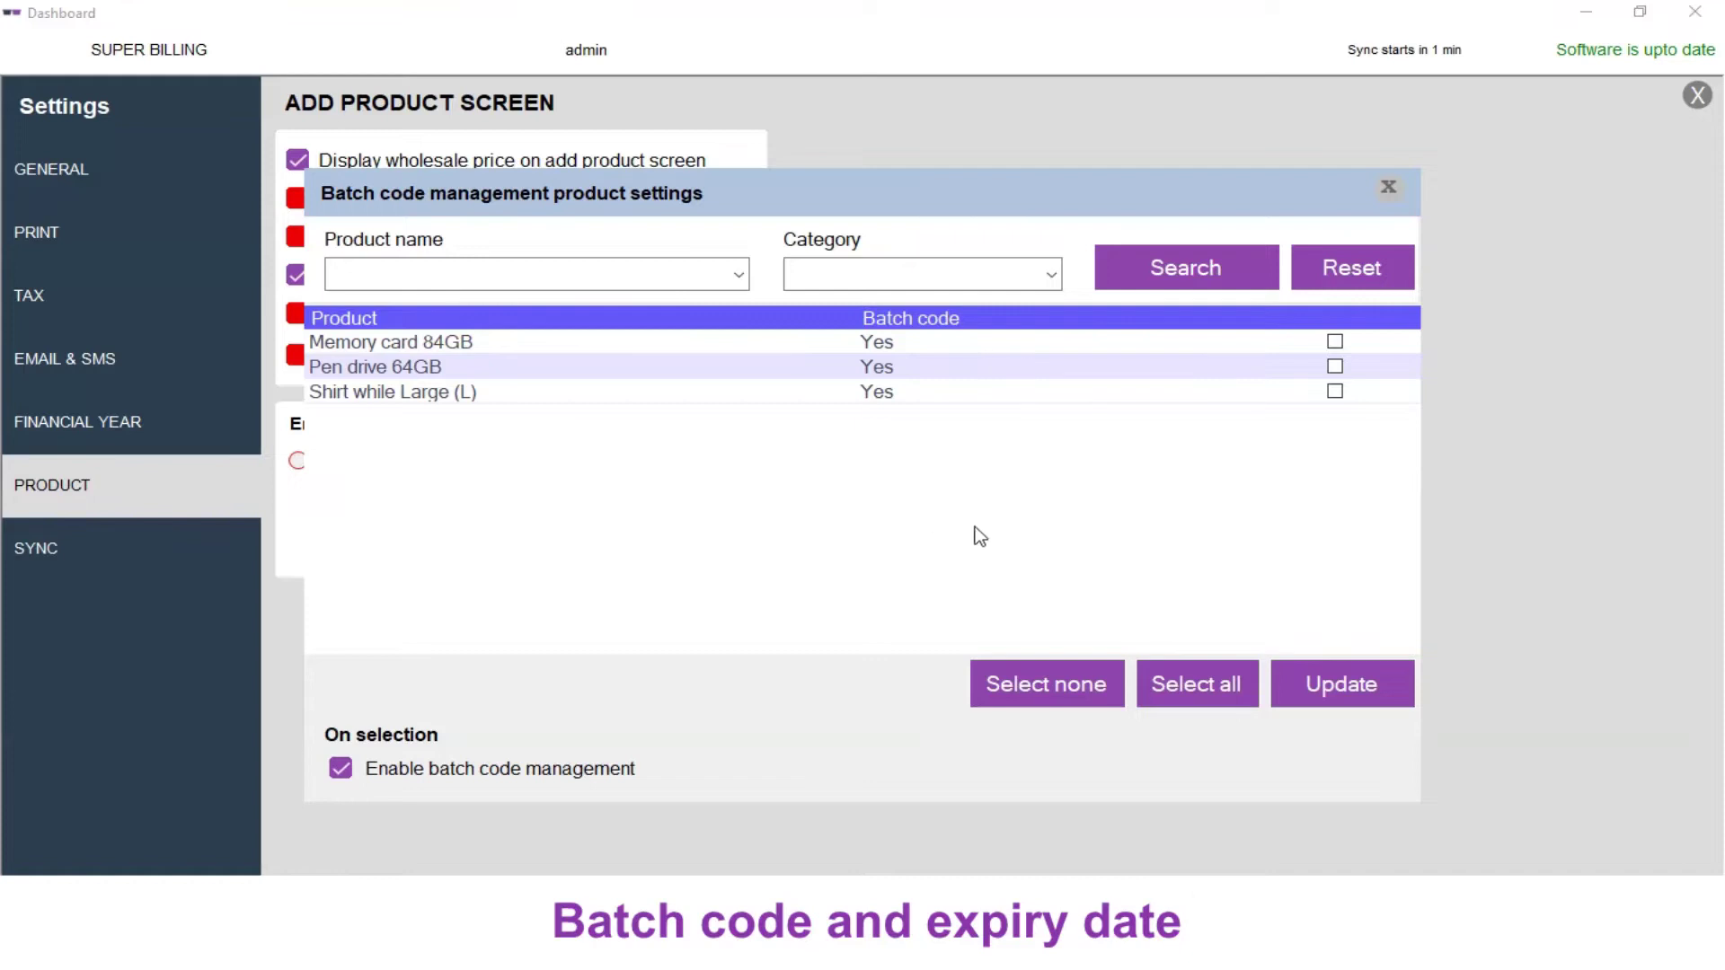
pyautogui.click(1177, 681)
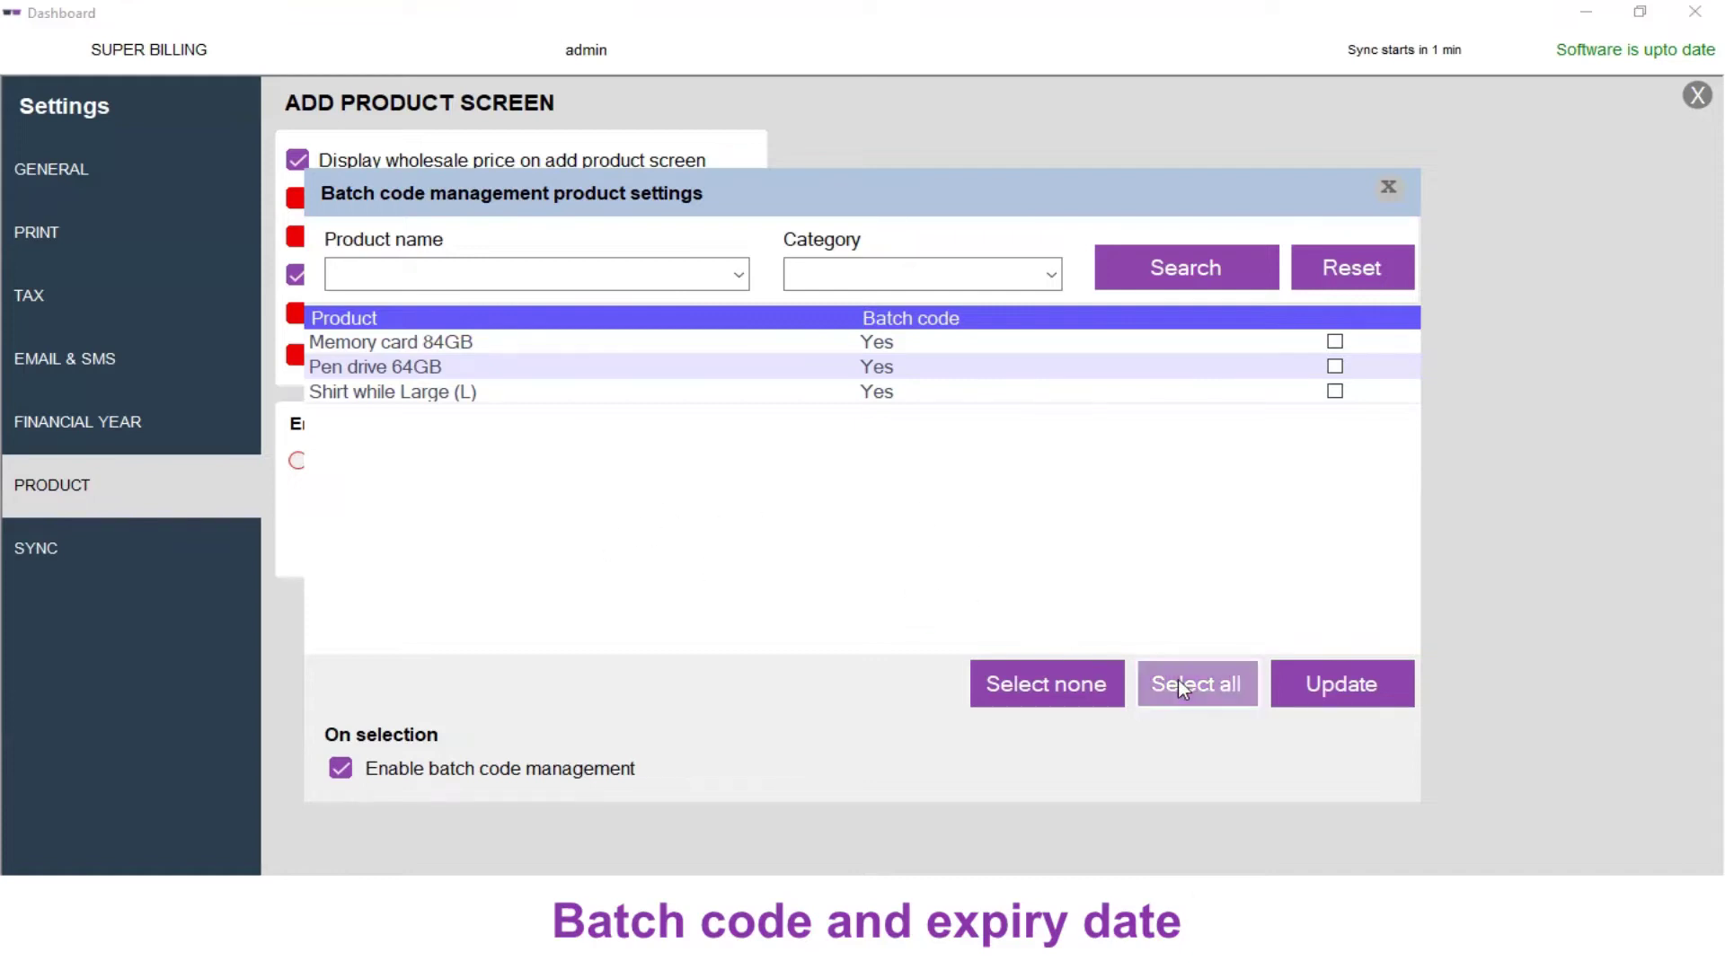
pyautogui.click(341, 770)
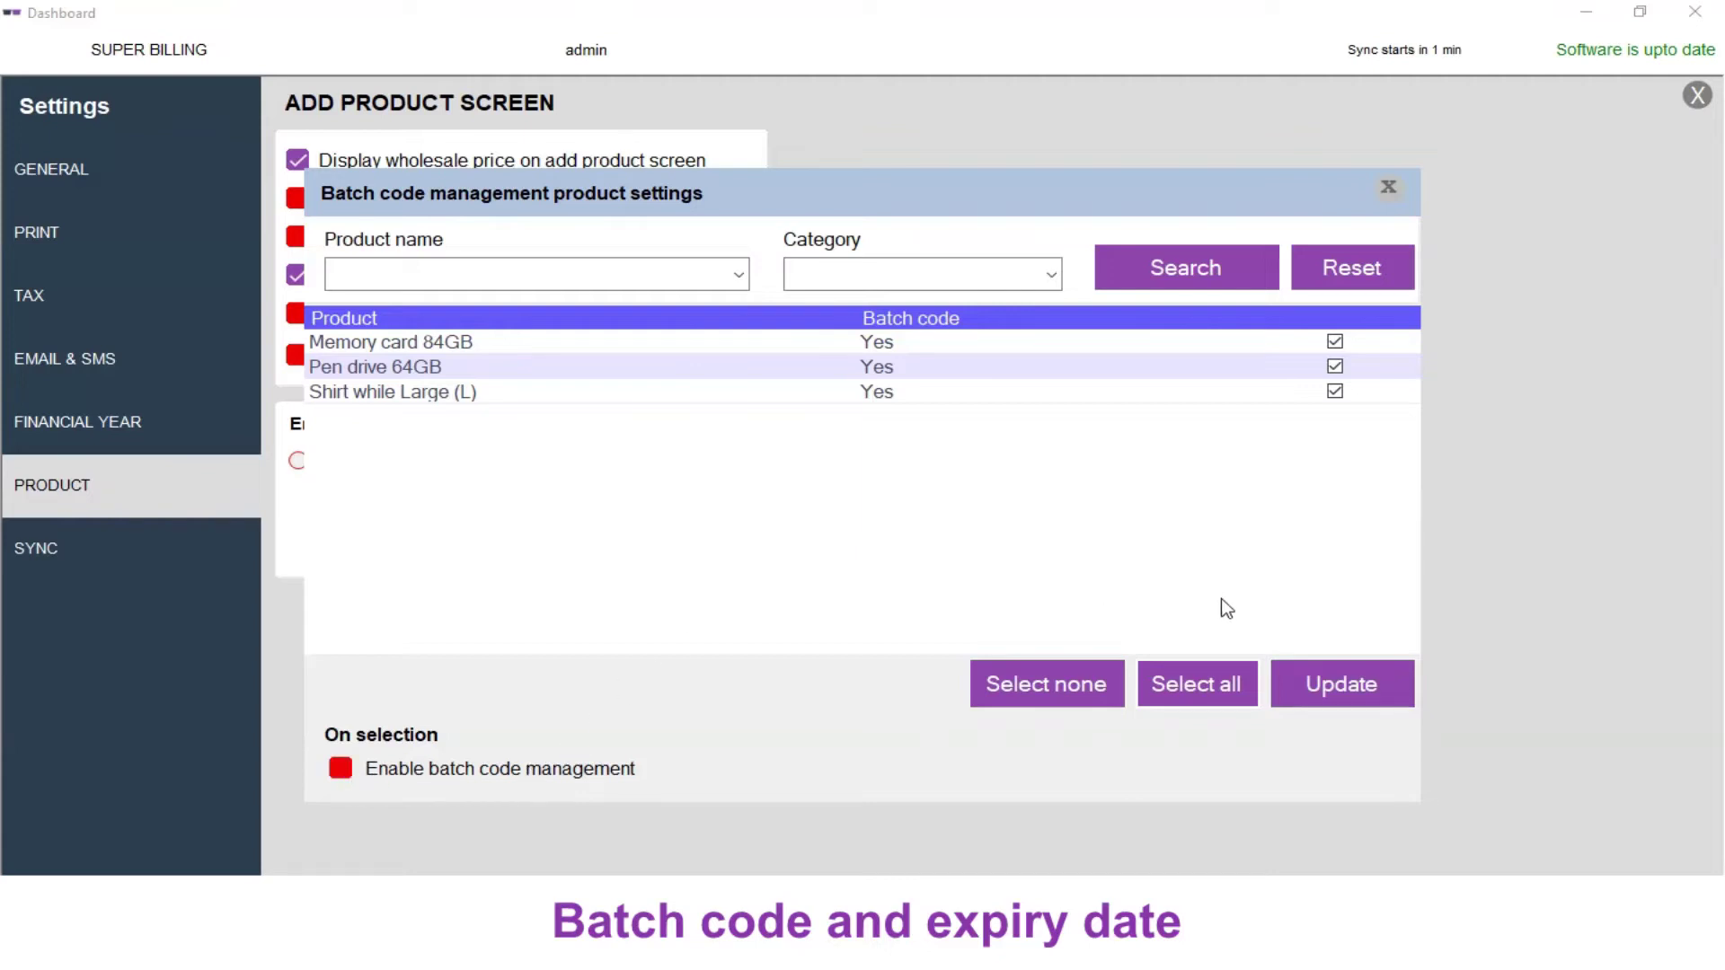
pyautogui.click(1344, 682)
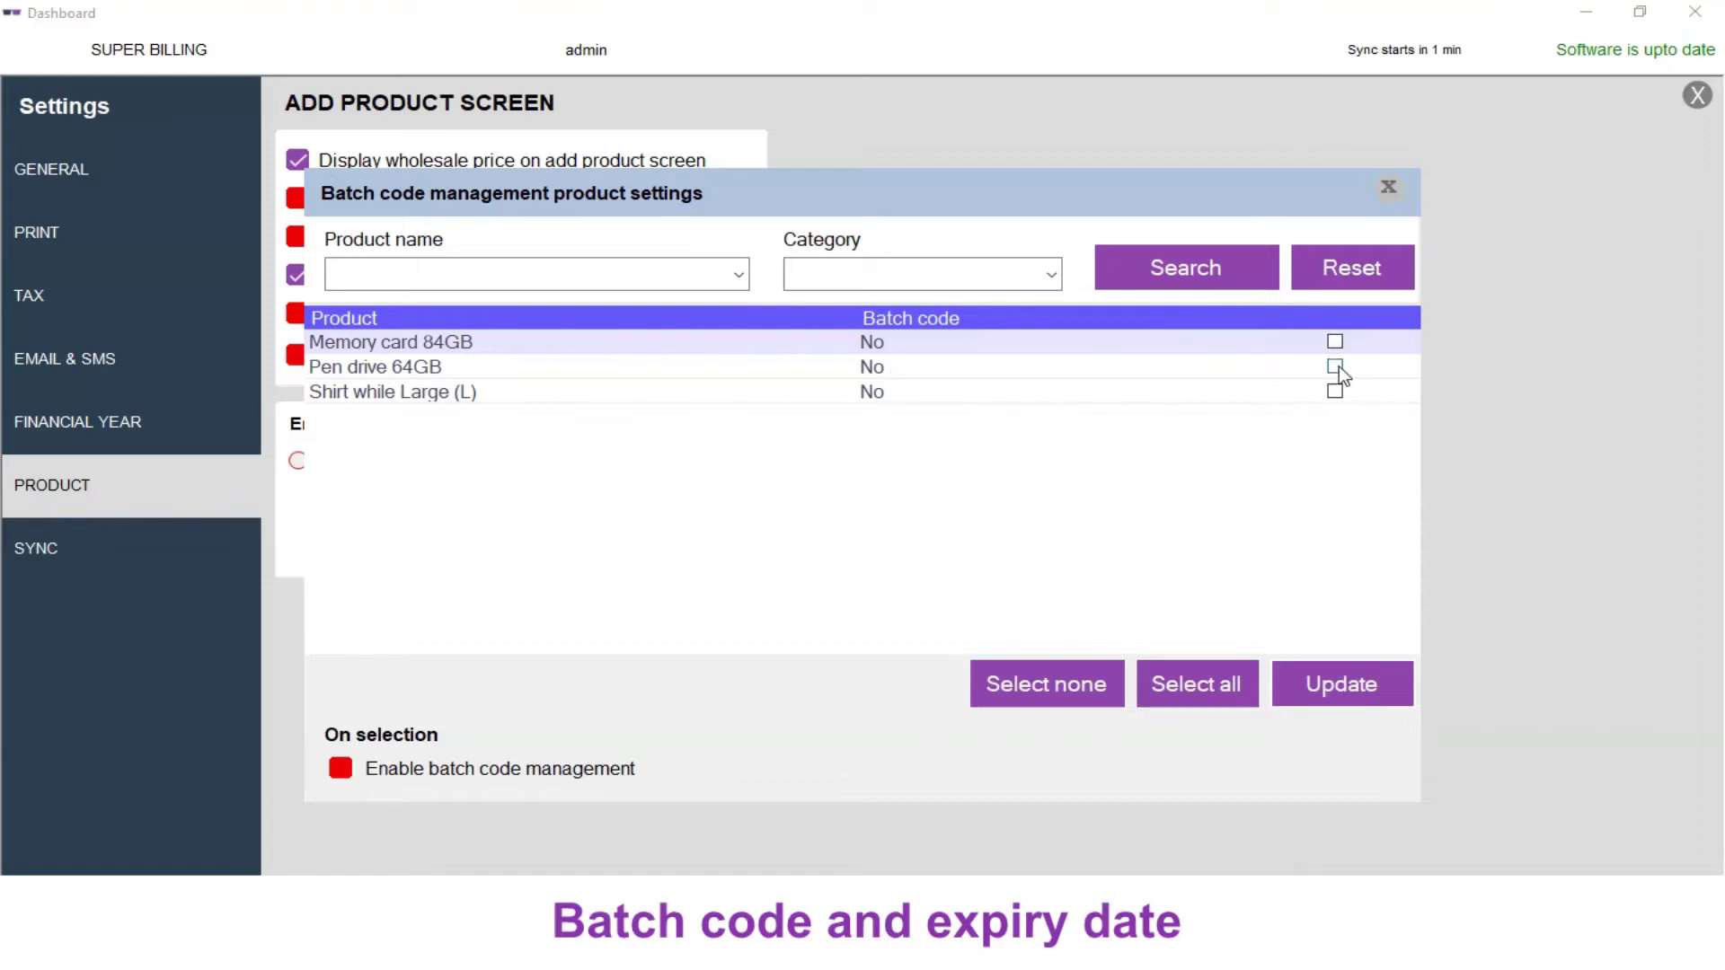
# Enable batch code management for Pen drive 64GB only and close the batch code product list
pyautogui.click(605, 374)
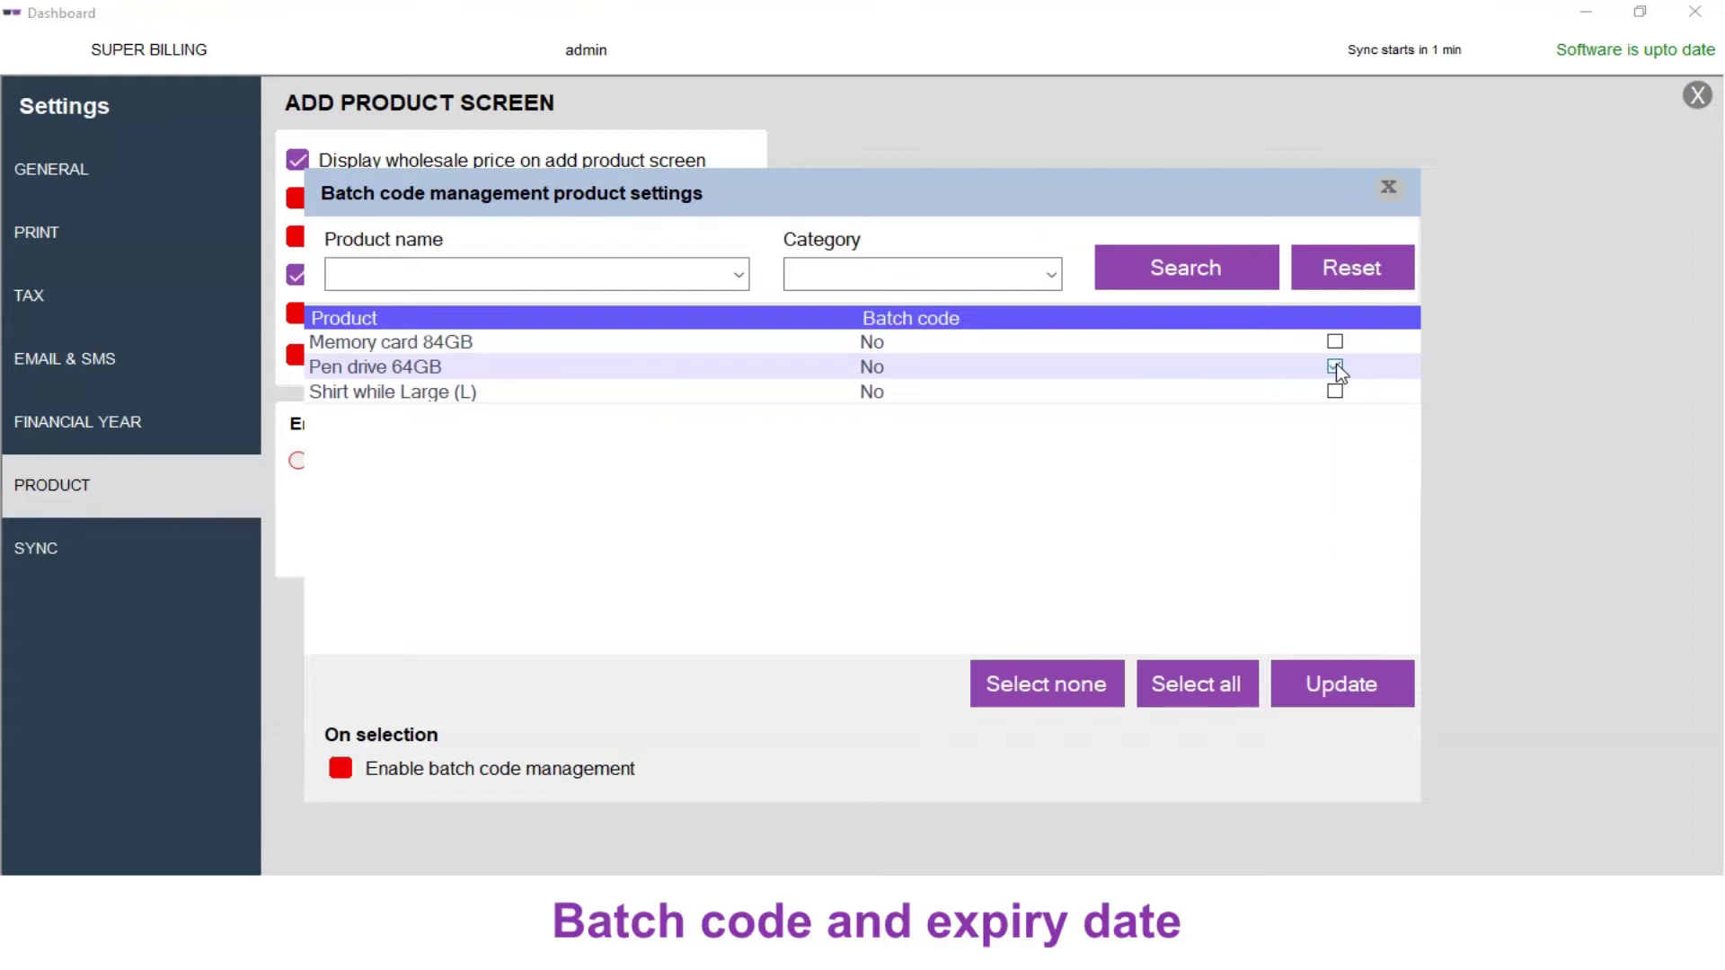
pyautogui.click(353, 772)
pyautogui.click(1349, 683)
pyautogui.click(1388, 188)
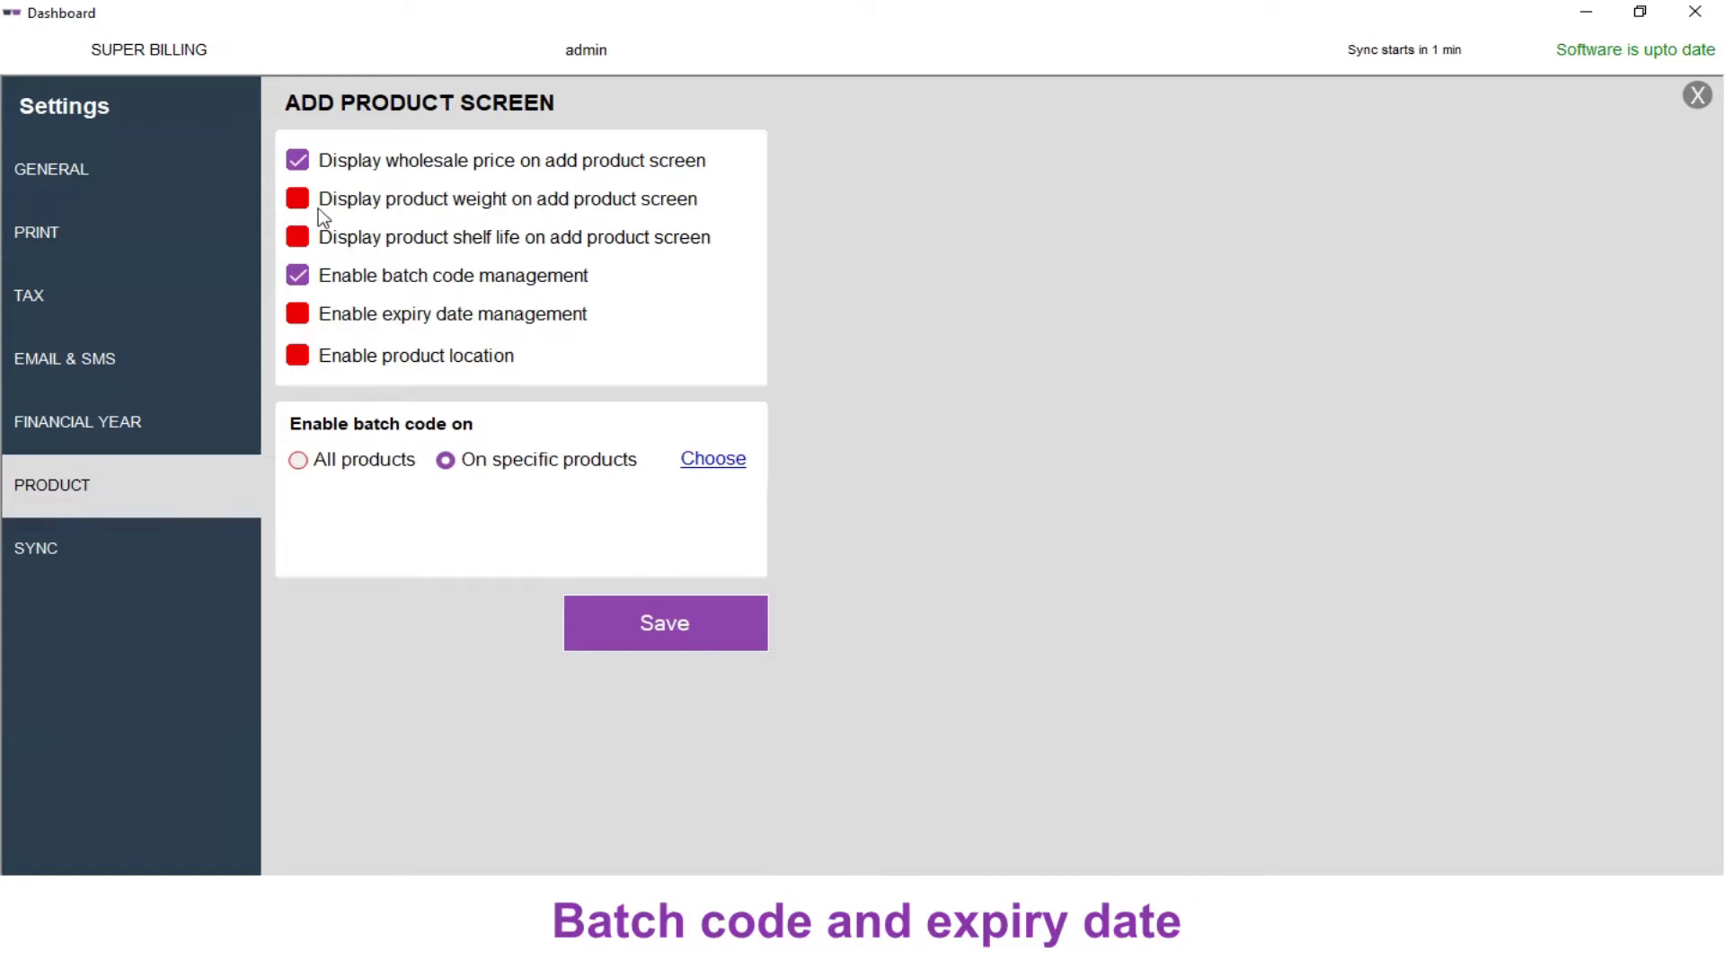
# Enable expiry date management on specific products and turn it on for Pen drive 64GB
pyautogui.click(299, 315)
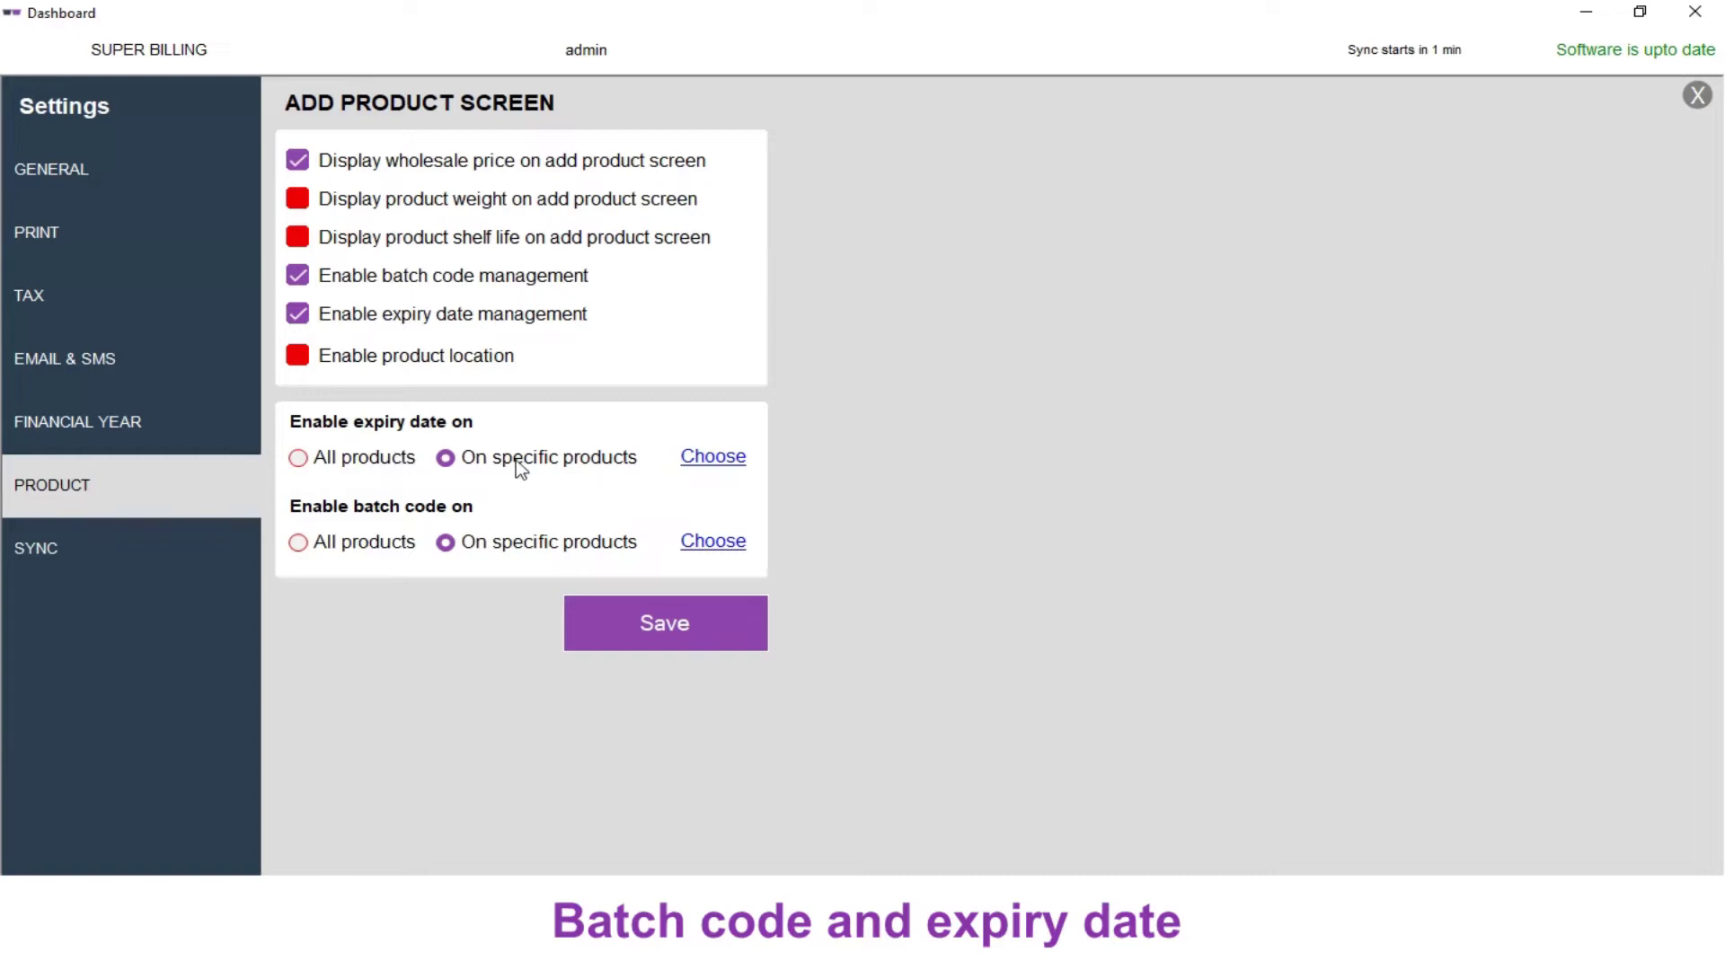
pyautogui.click(712, 458)
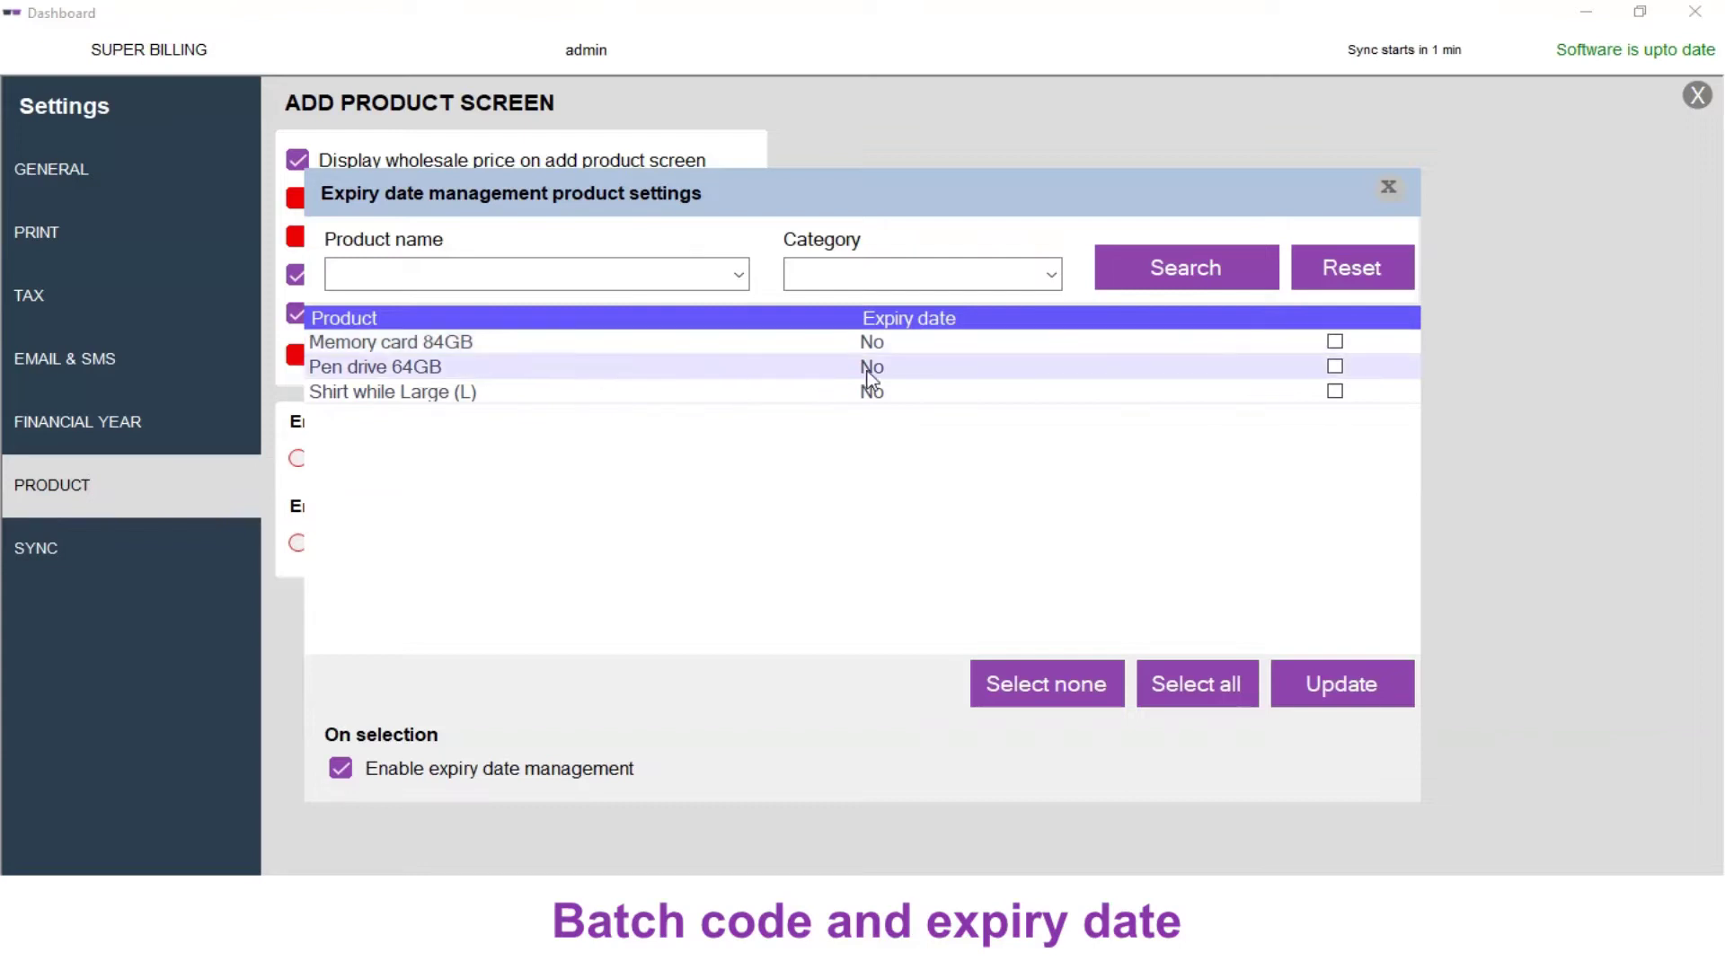
pyautogui.click(1334, 366)
pyautogui.click(1392, 683)
pyautogui.click(1388, 190)
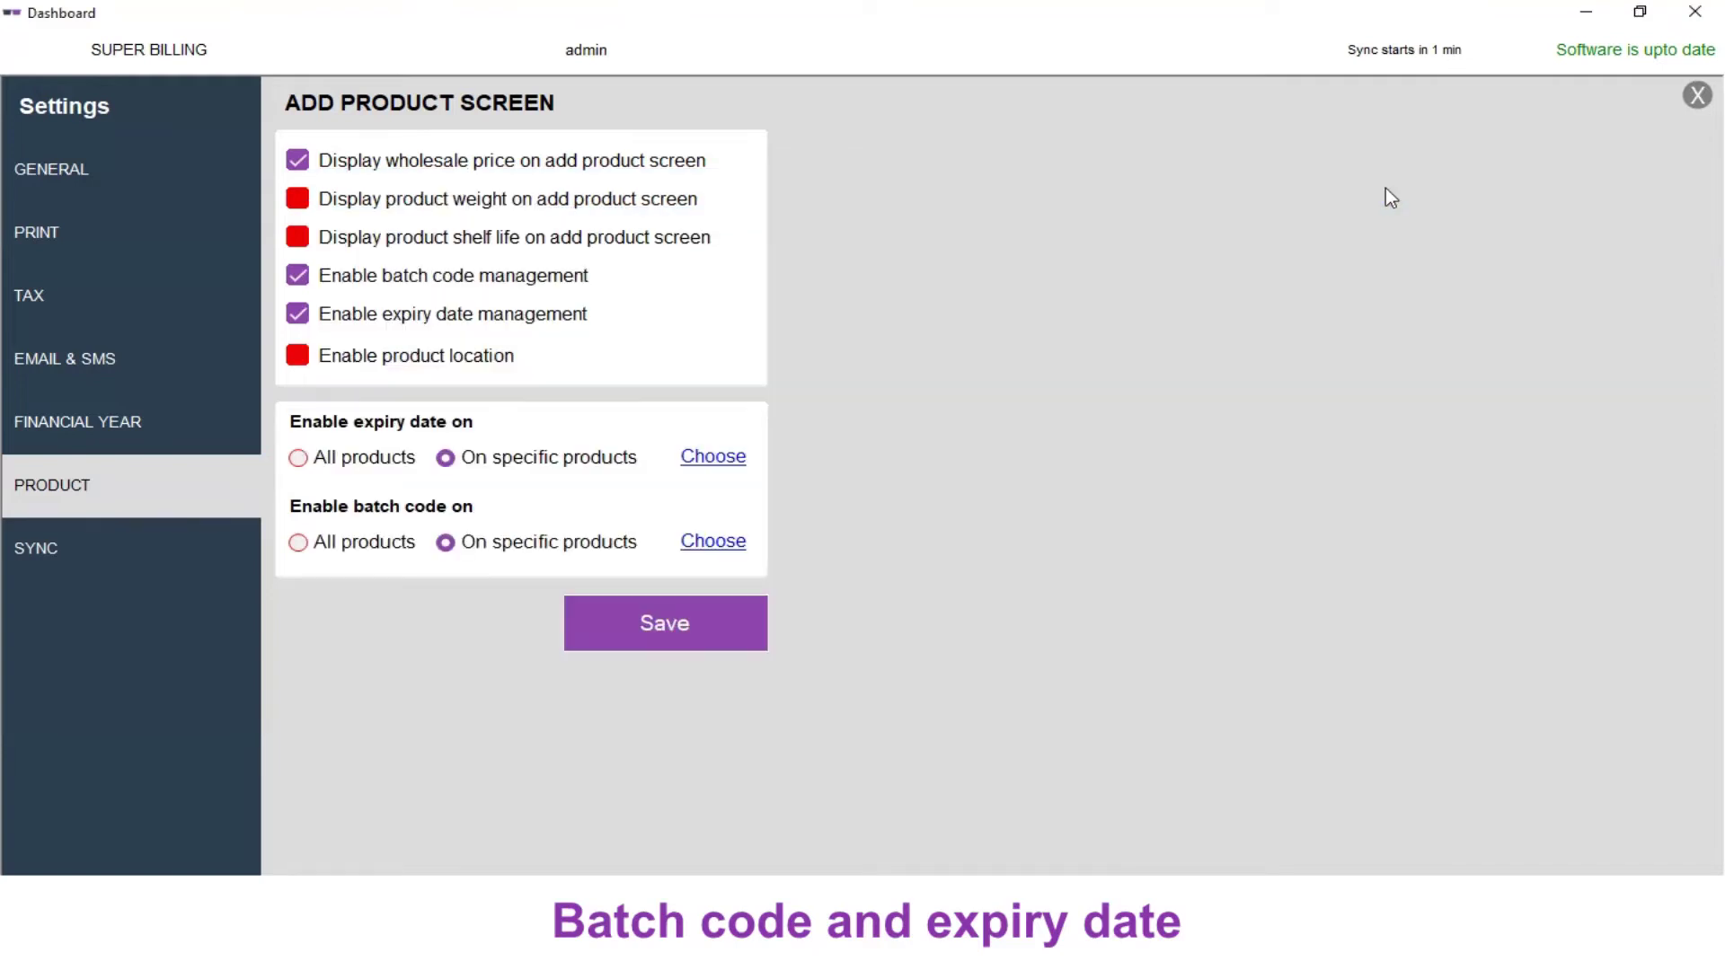
# Switch expiry date management off and on again, and check the setting of Pen drive 64GB in its product list
pyautogui.click(299, 314)
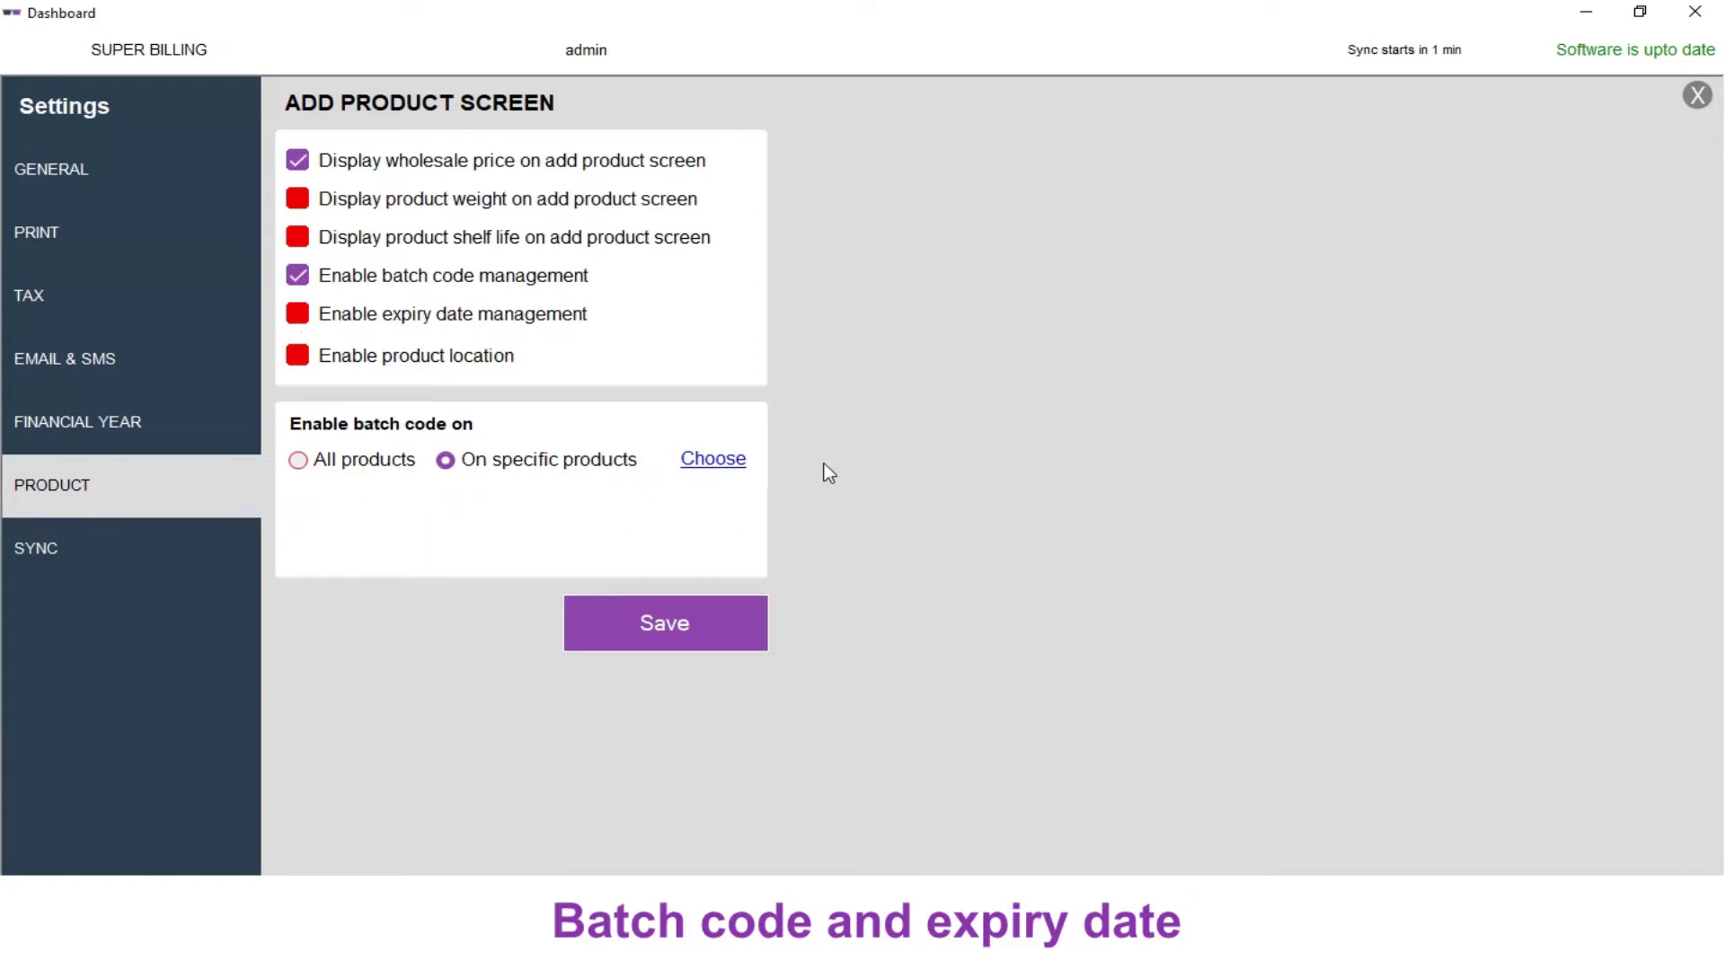
pyautogui.click(297, 314)
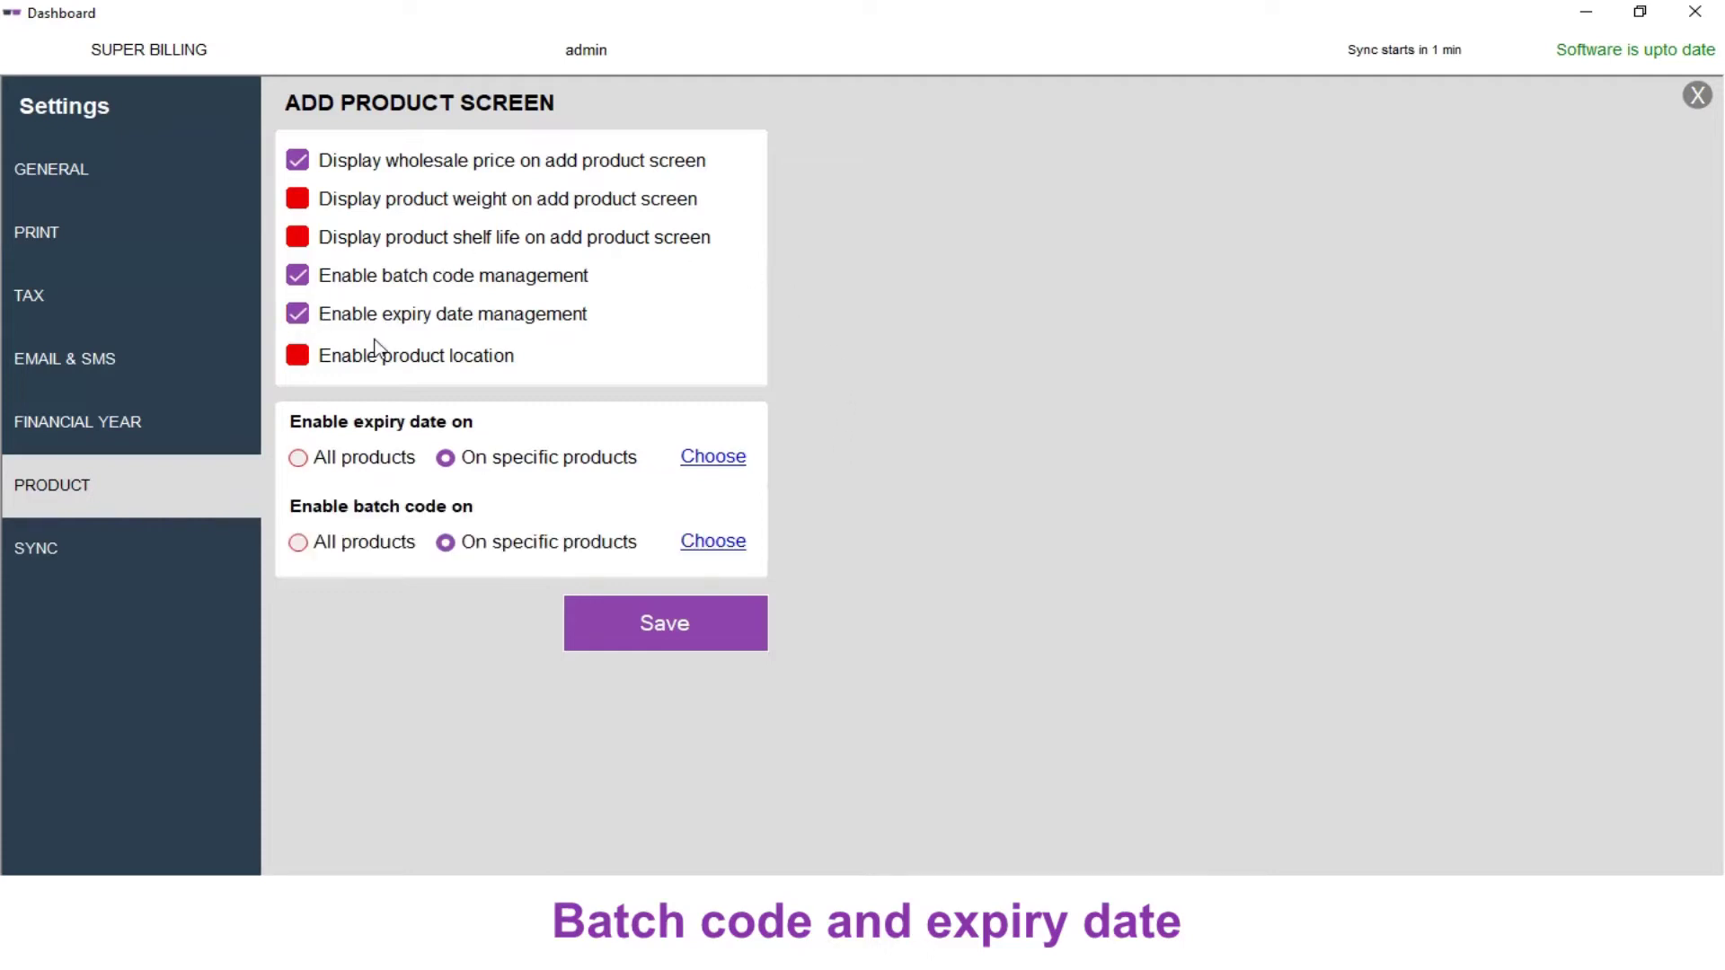
pyautogui.click(713, 458)
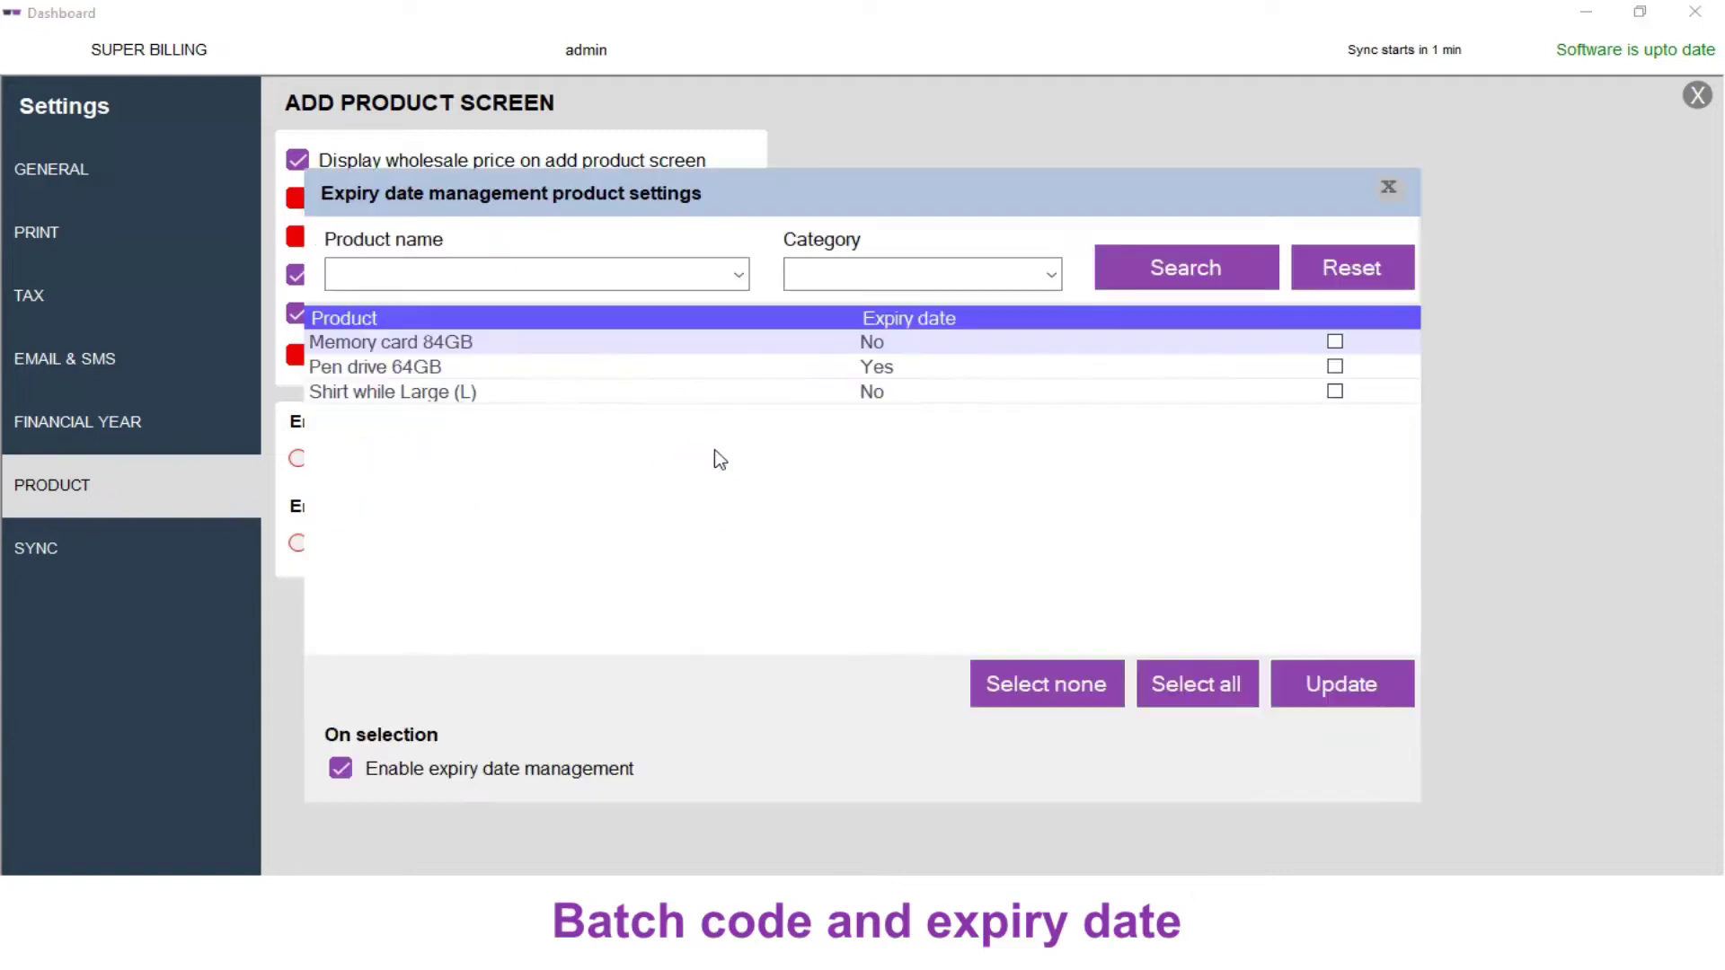
pyautogui.click(725, 372)
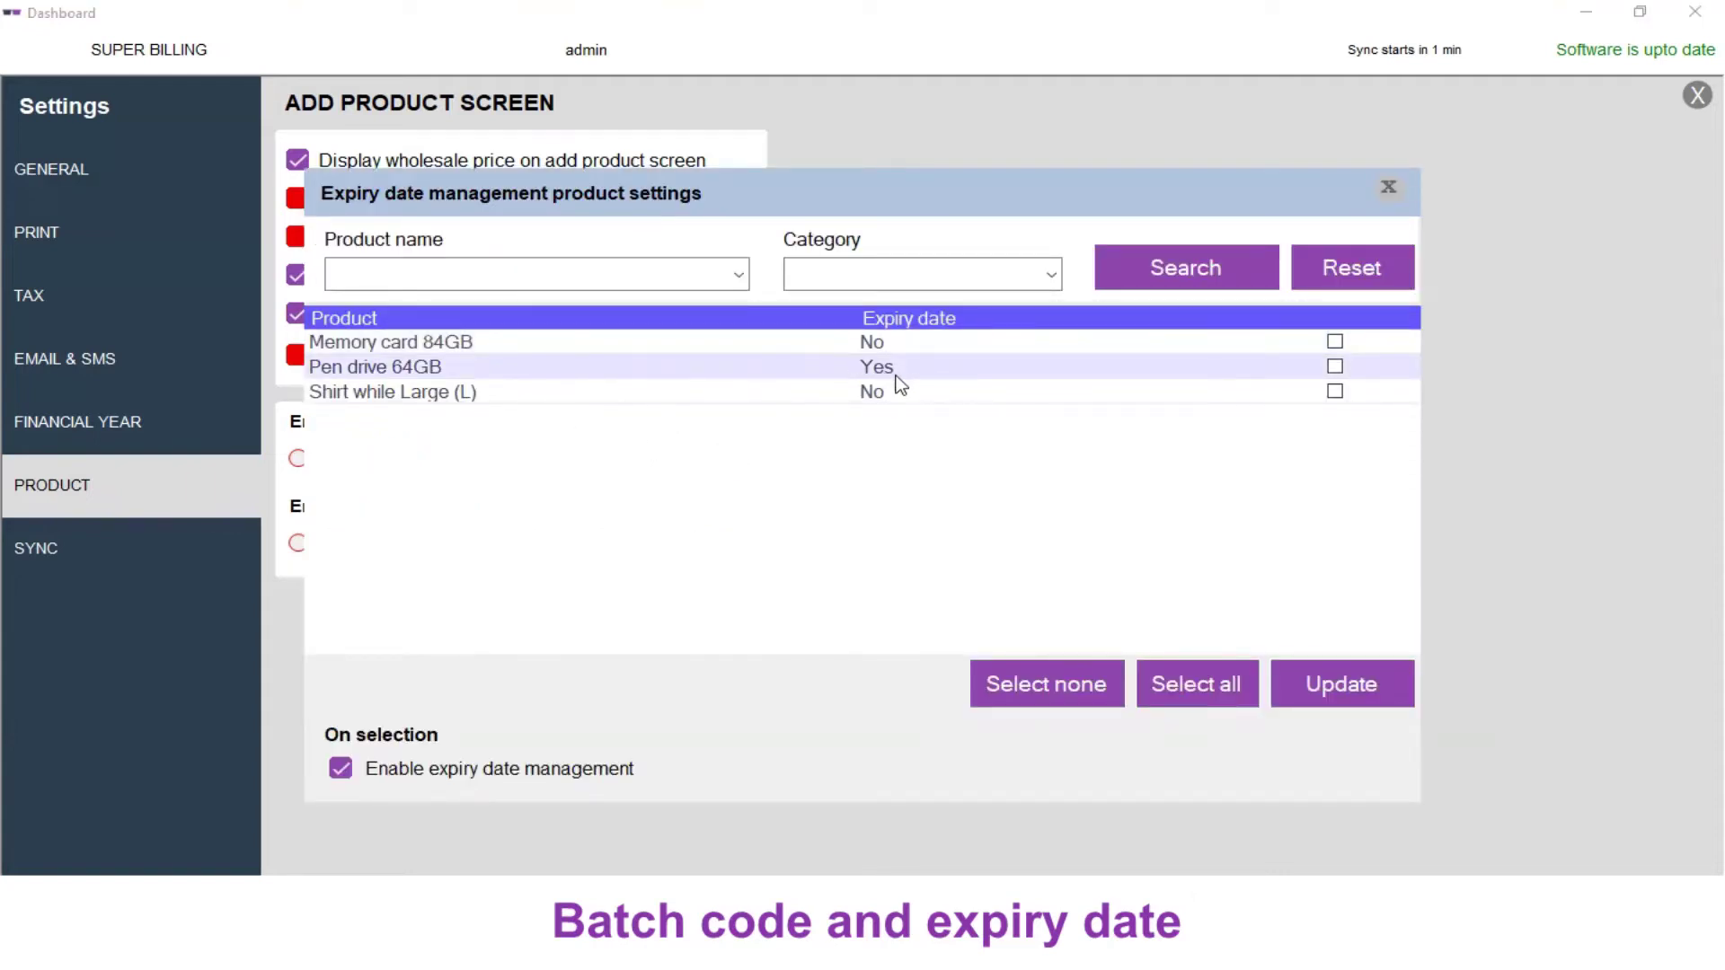
pyautogui.click(1387, 188)
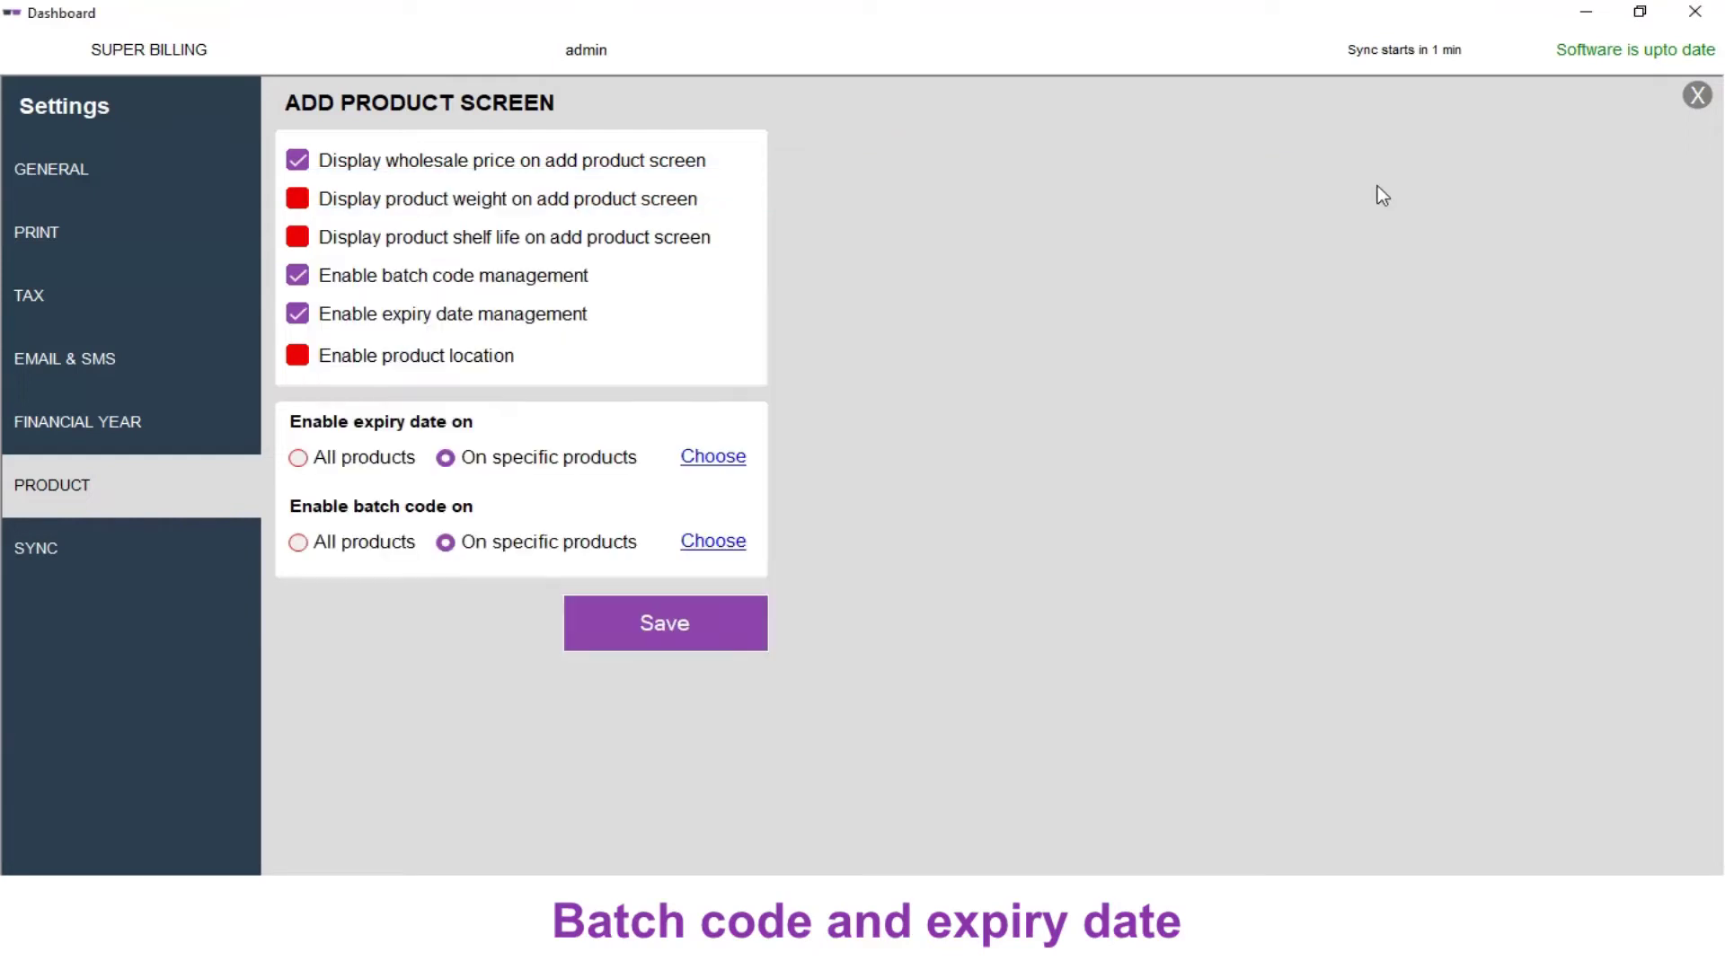
# Save the product settings and return to the dashboard
pyautogui.click(631, 634)
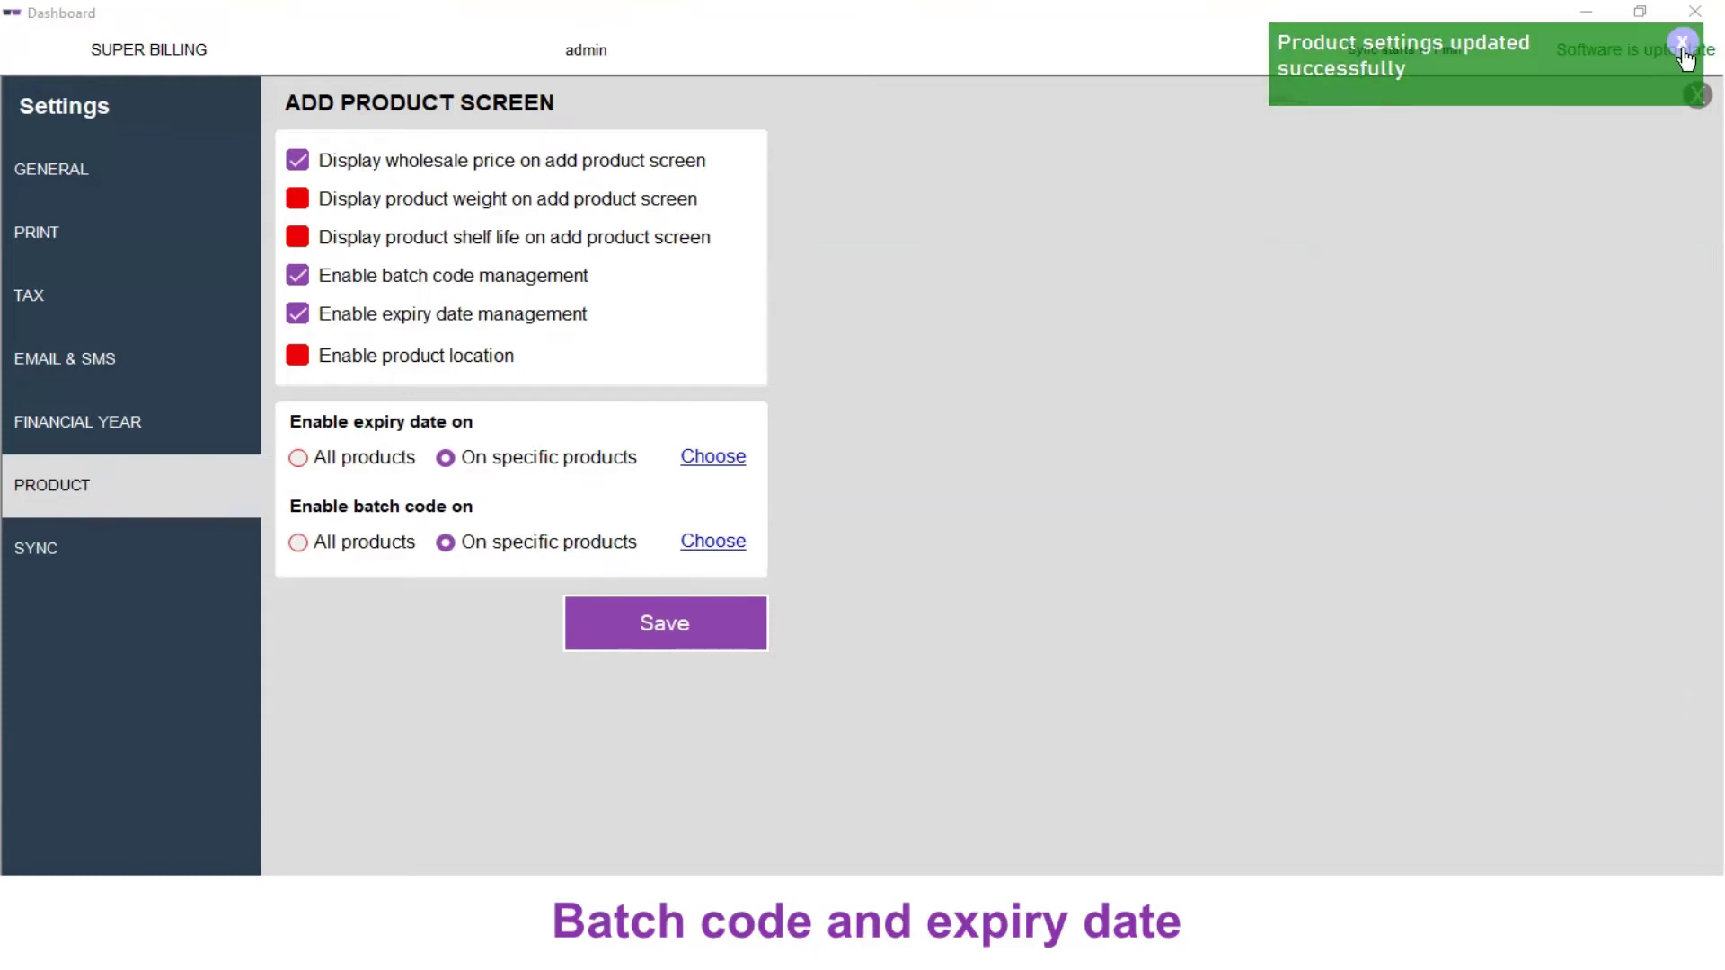
pyautogui.click(1697, 94)
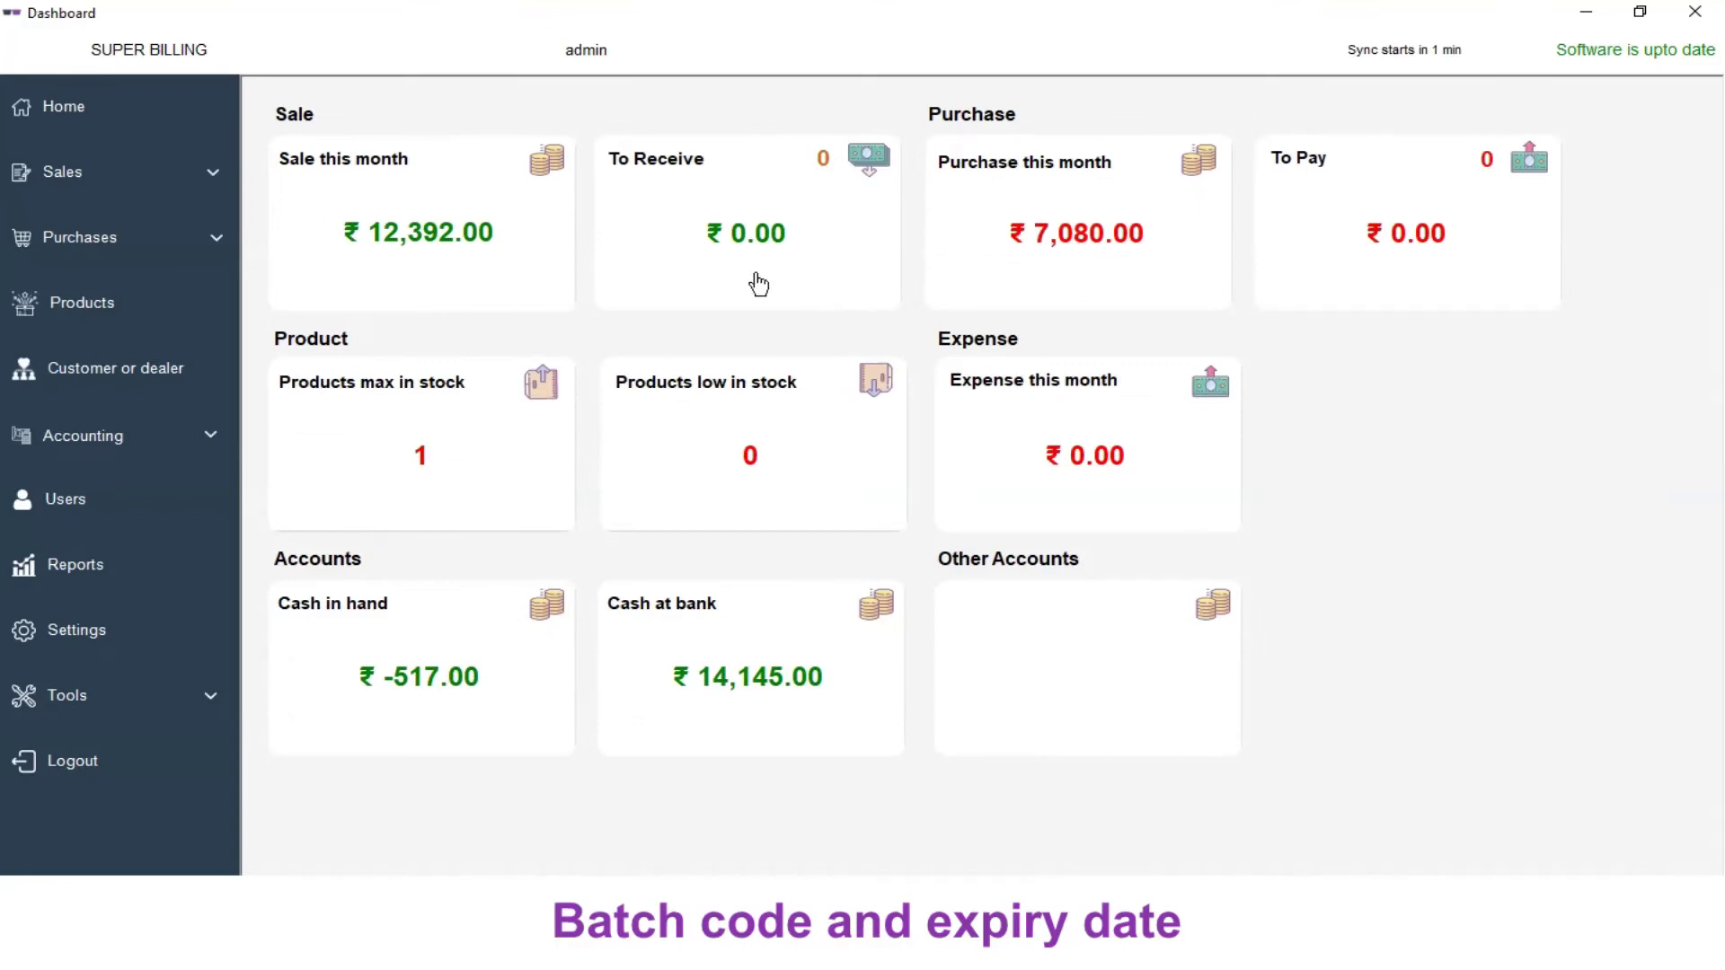
# Open expiry date and batch code management for Pen drive 64GB from the product list
pyautogui.click(83, 304)
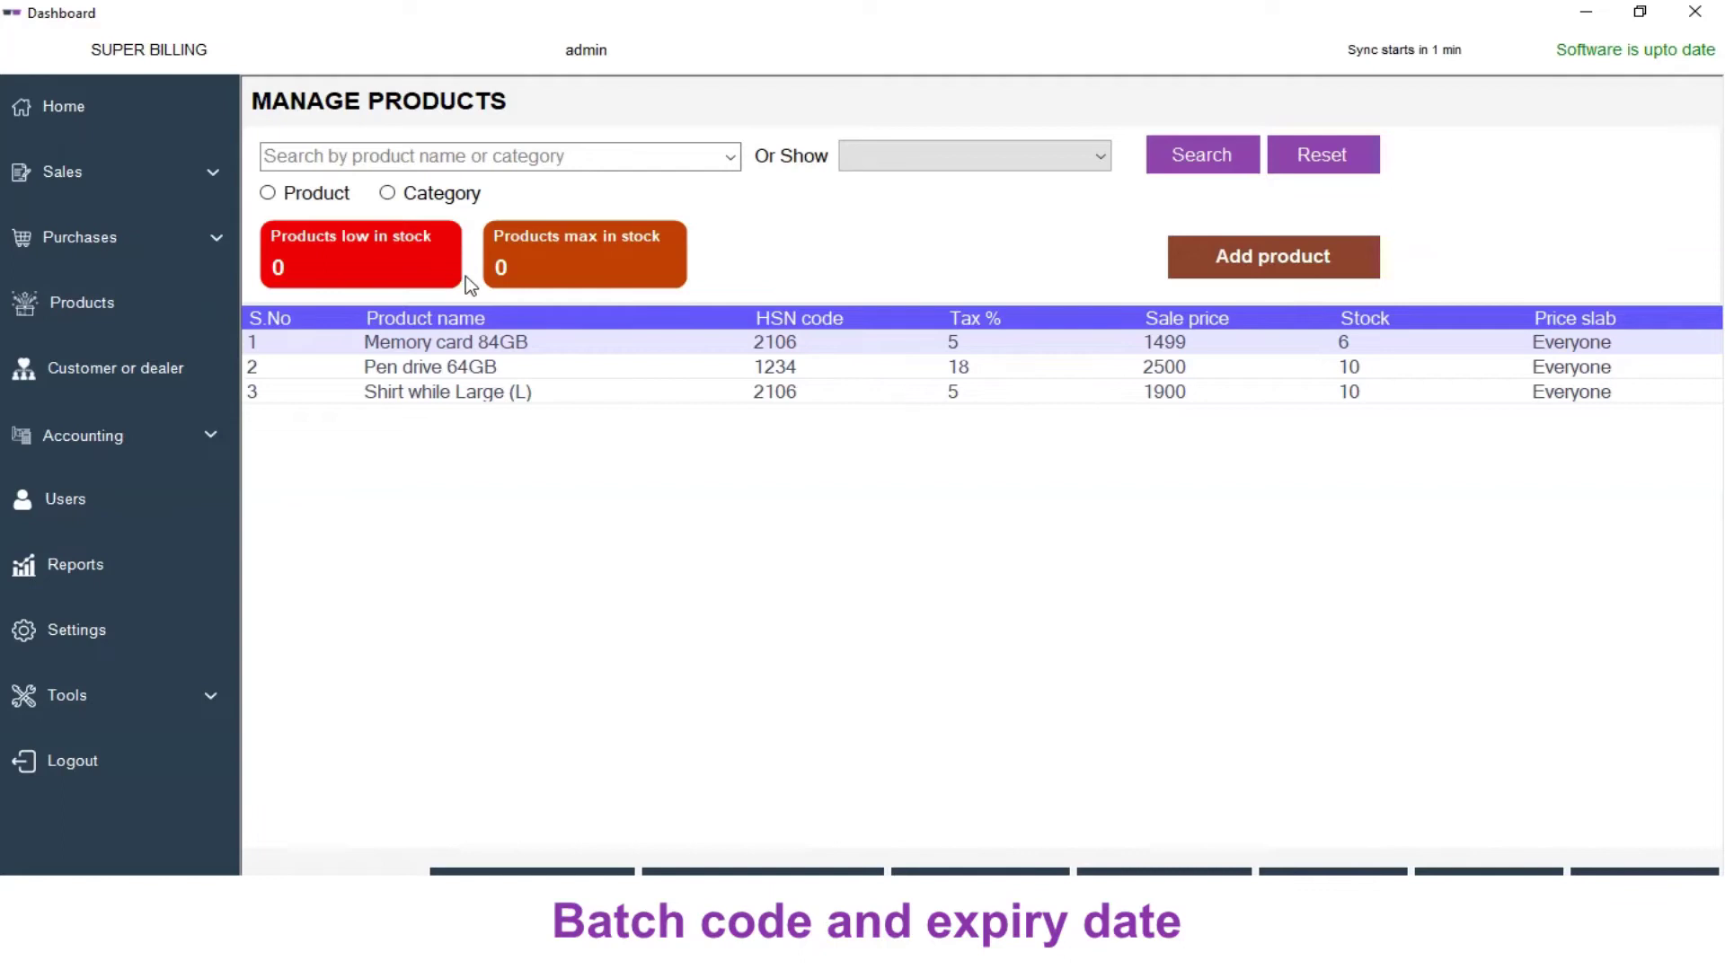
pyautogui.click(458, 366)
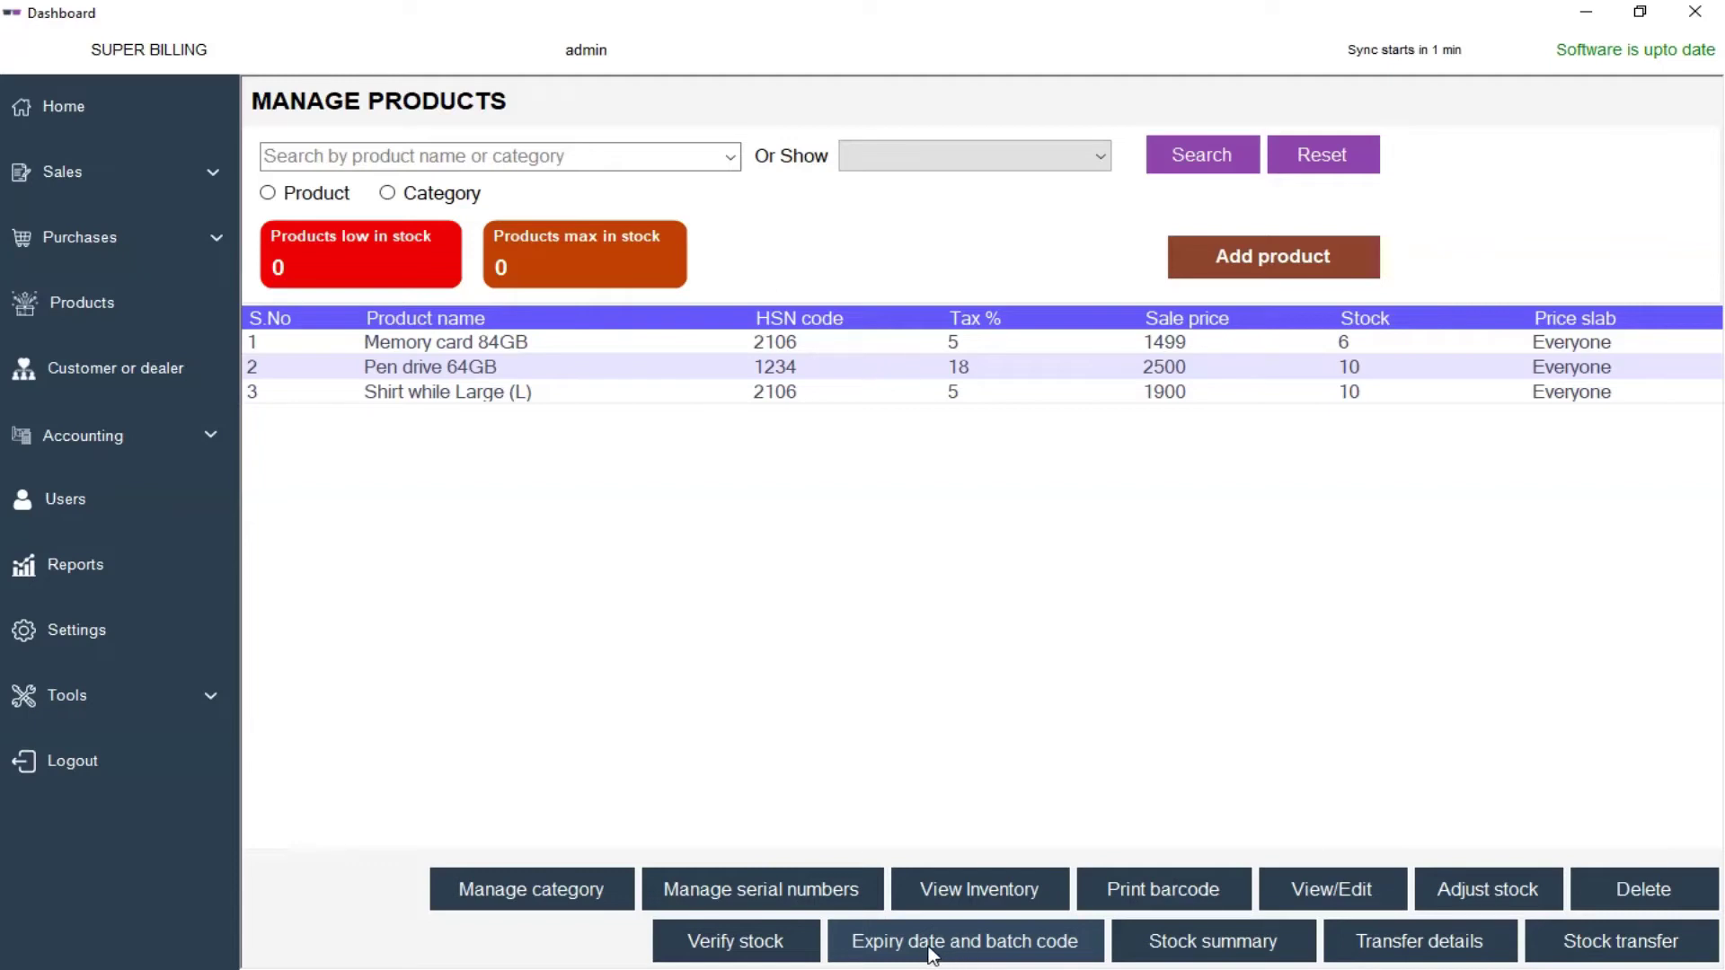
pyautogui.click(961, 950)
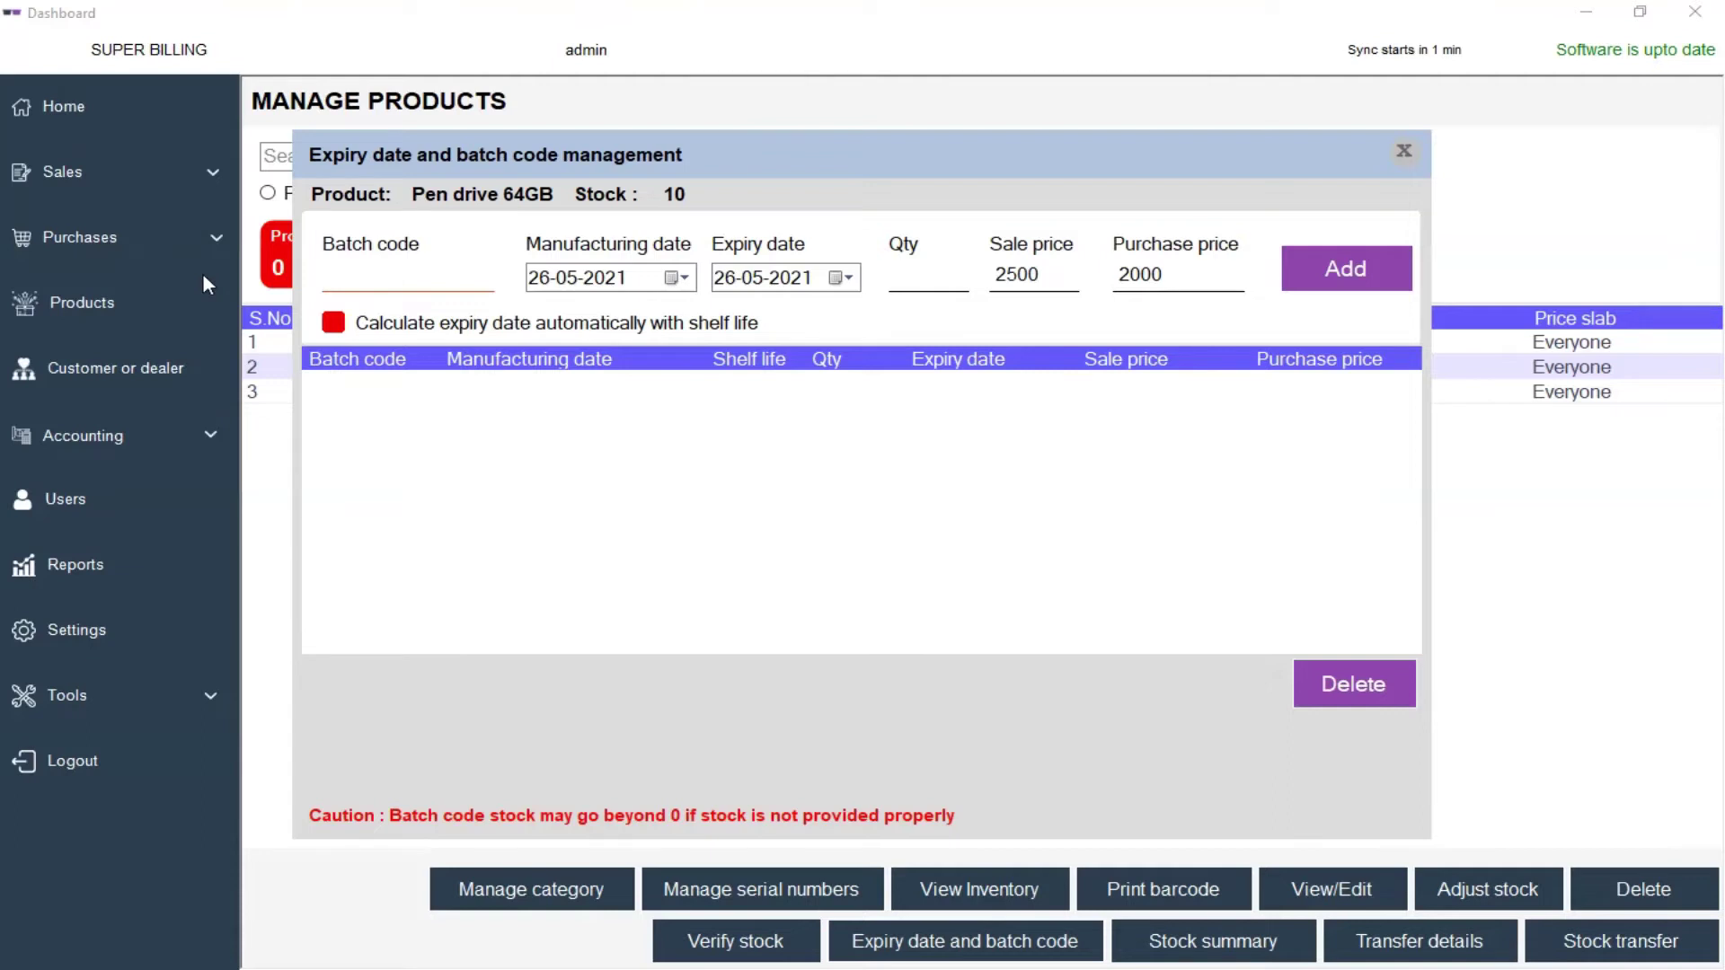
# Add batch S001 with quantity 5, sale price 2600 and expiry date 30-05-2021, and close the batch dialog
pyautogui.write('S001')
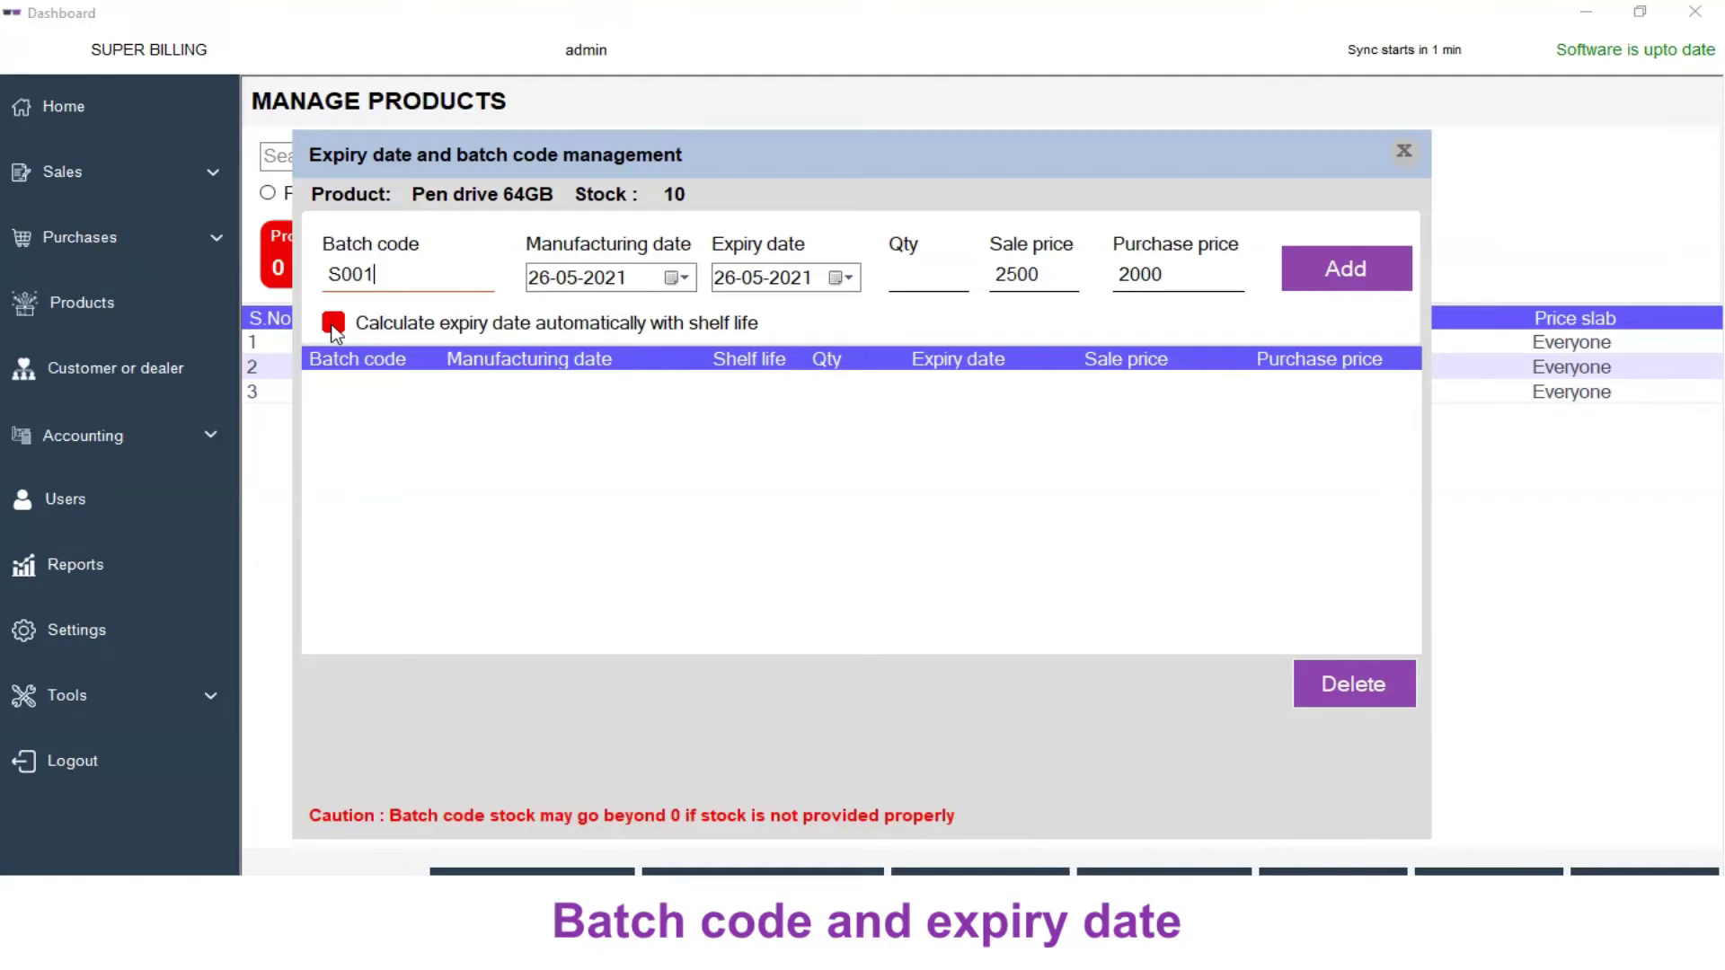
pyautogui.click(925, 278)
pyautogui.write('5')
pyautogui.click(1043, 273)
pyautogui.moveTo(993, 274); pyautogui.dragTo(1055, 270)
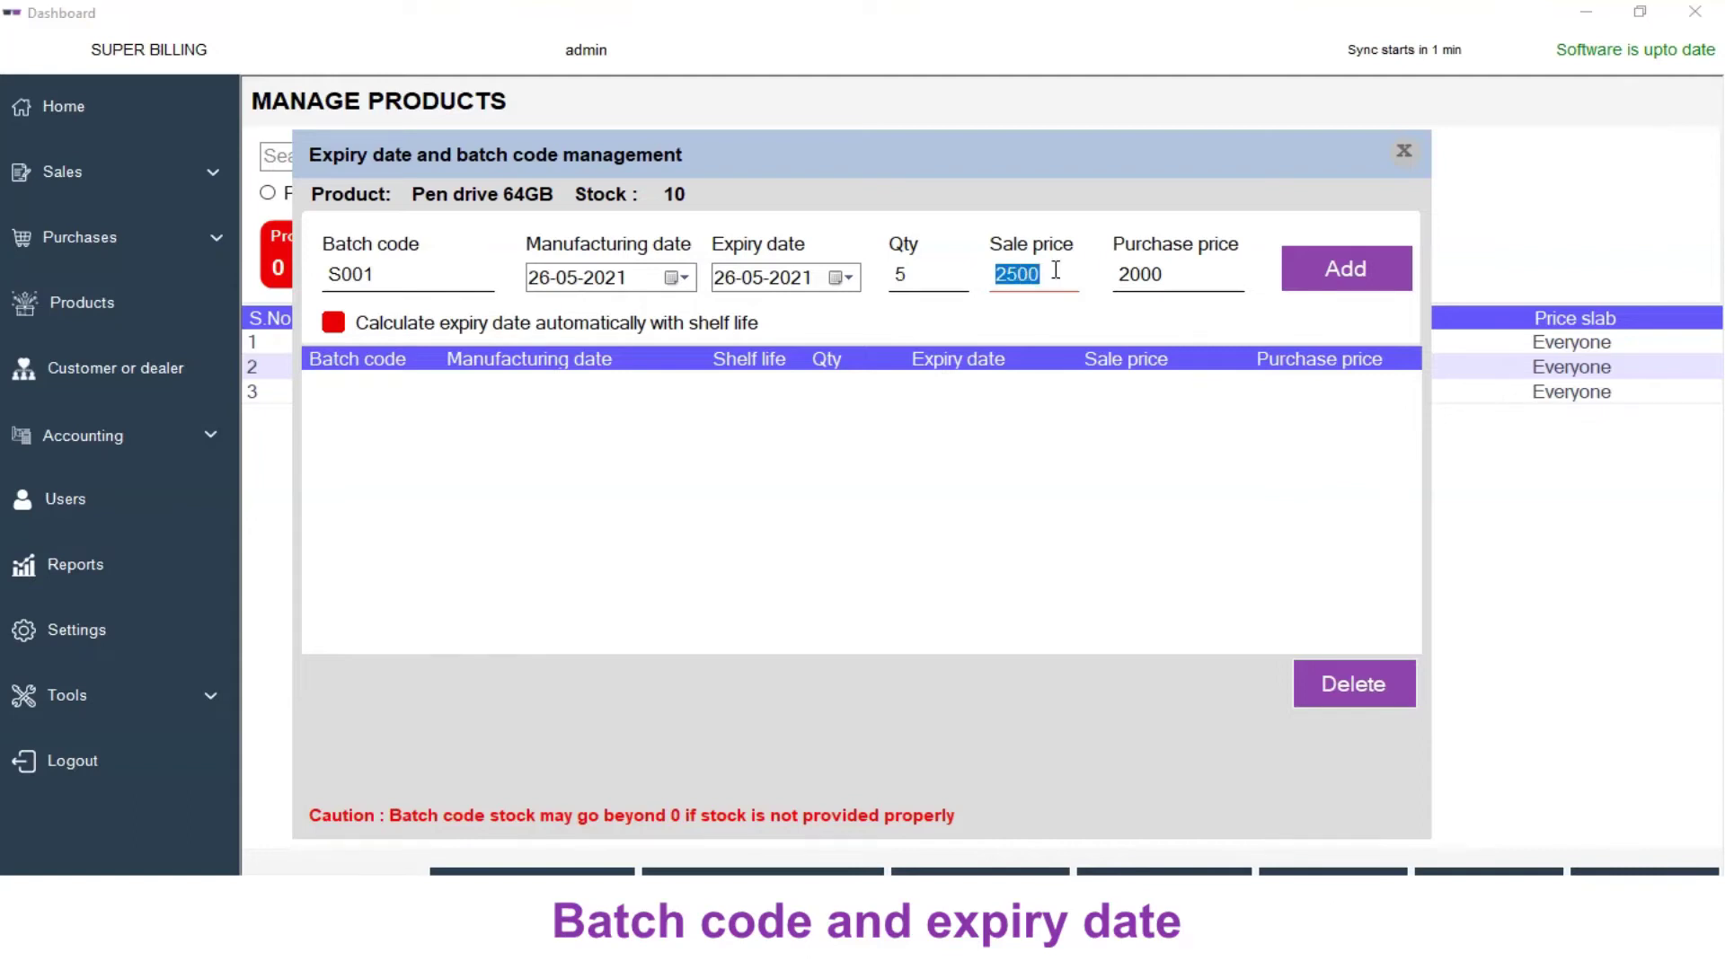
pyautogui.write('2600')
pyautogui.click(1196, 273)
pyautogui.click(846, 278)
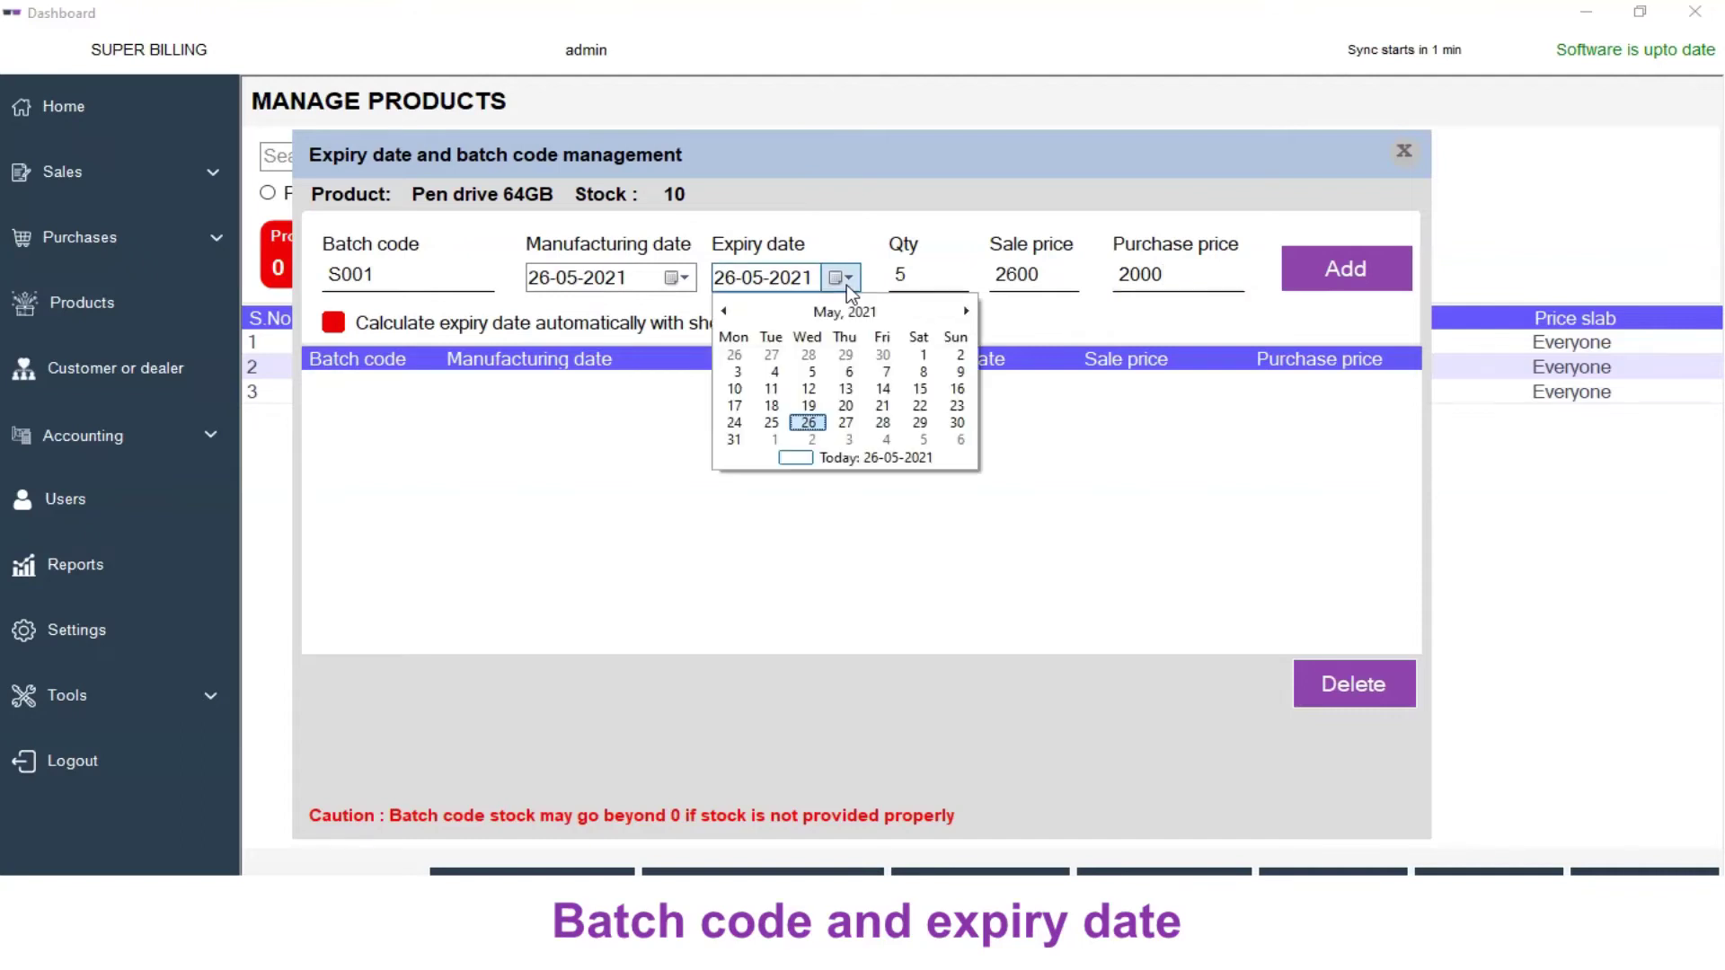
pyautogui.click(956, 423)
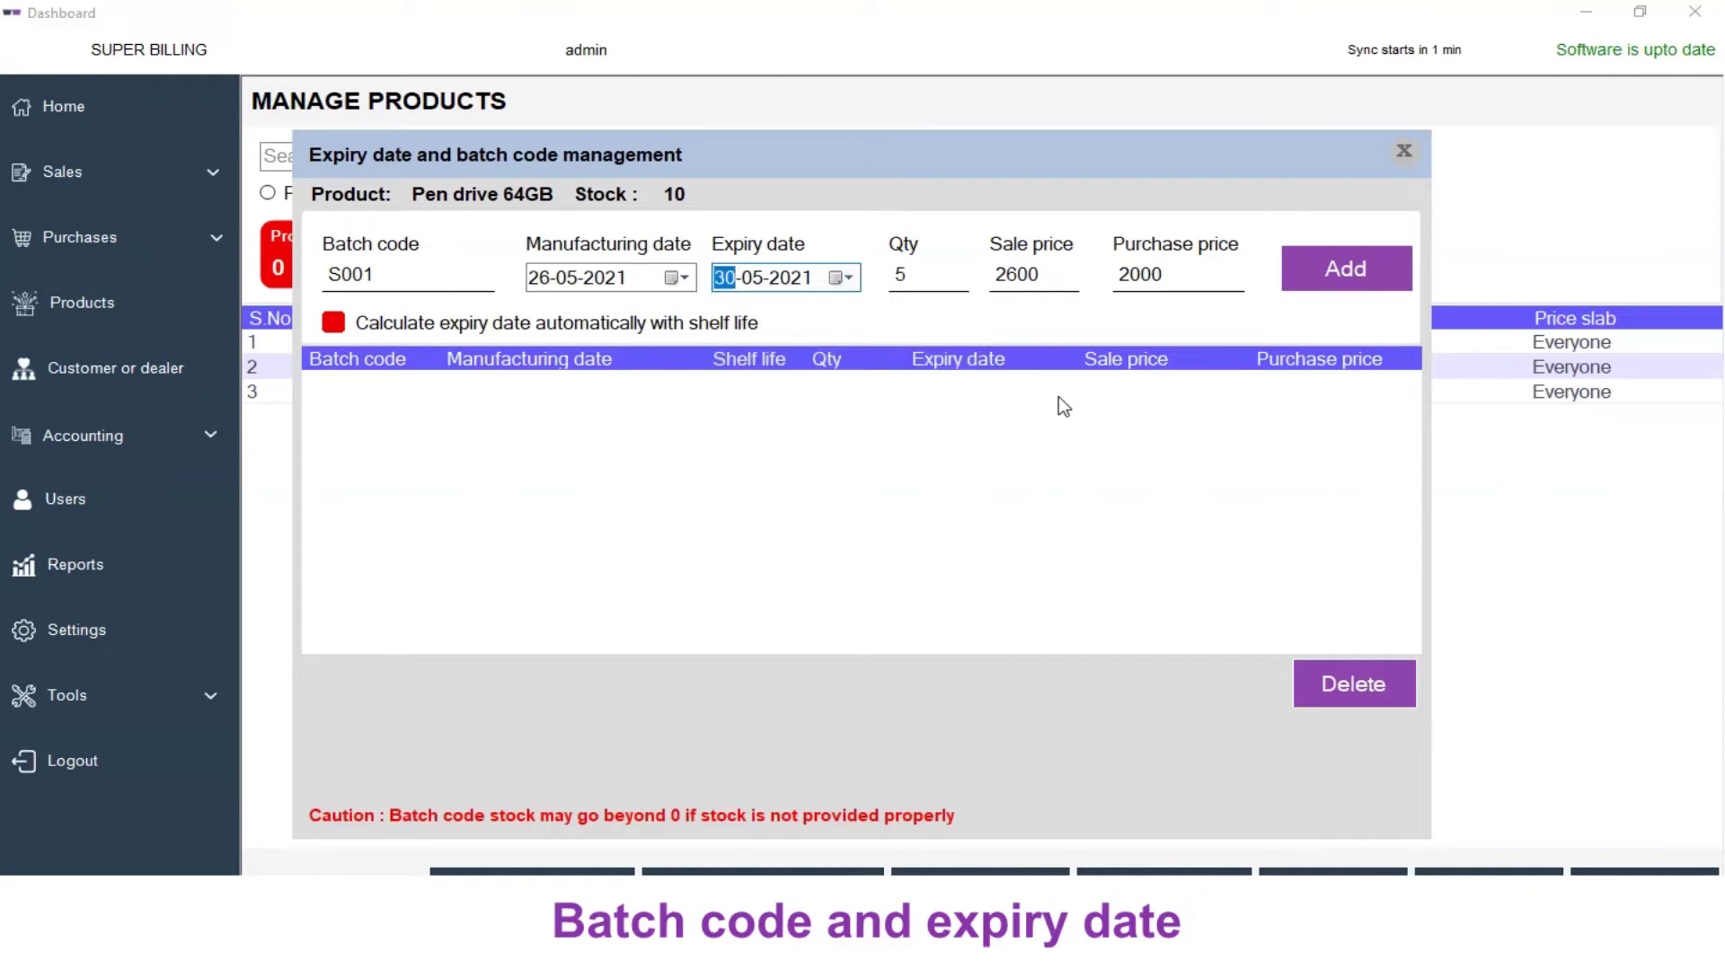
pyautogui.click(1337, 278)
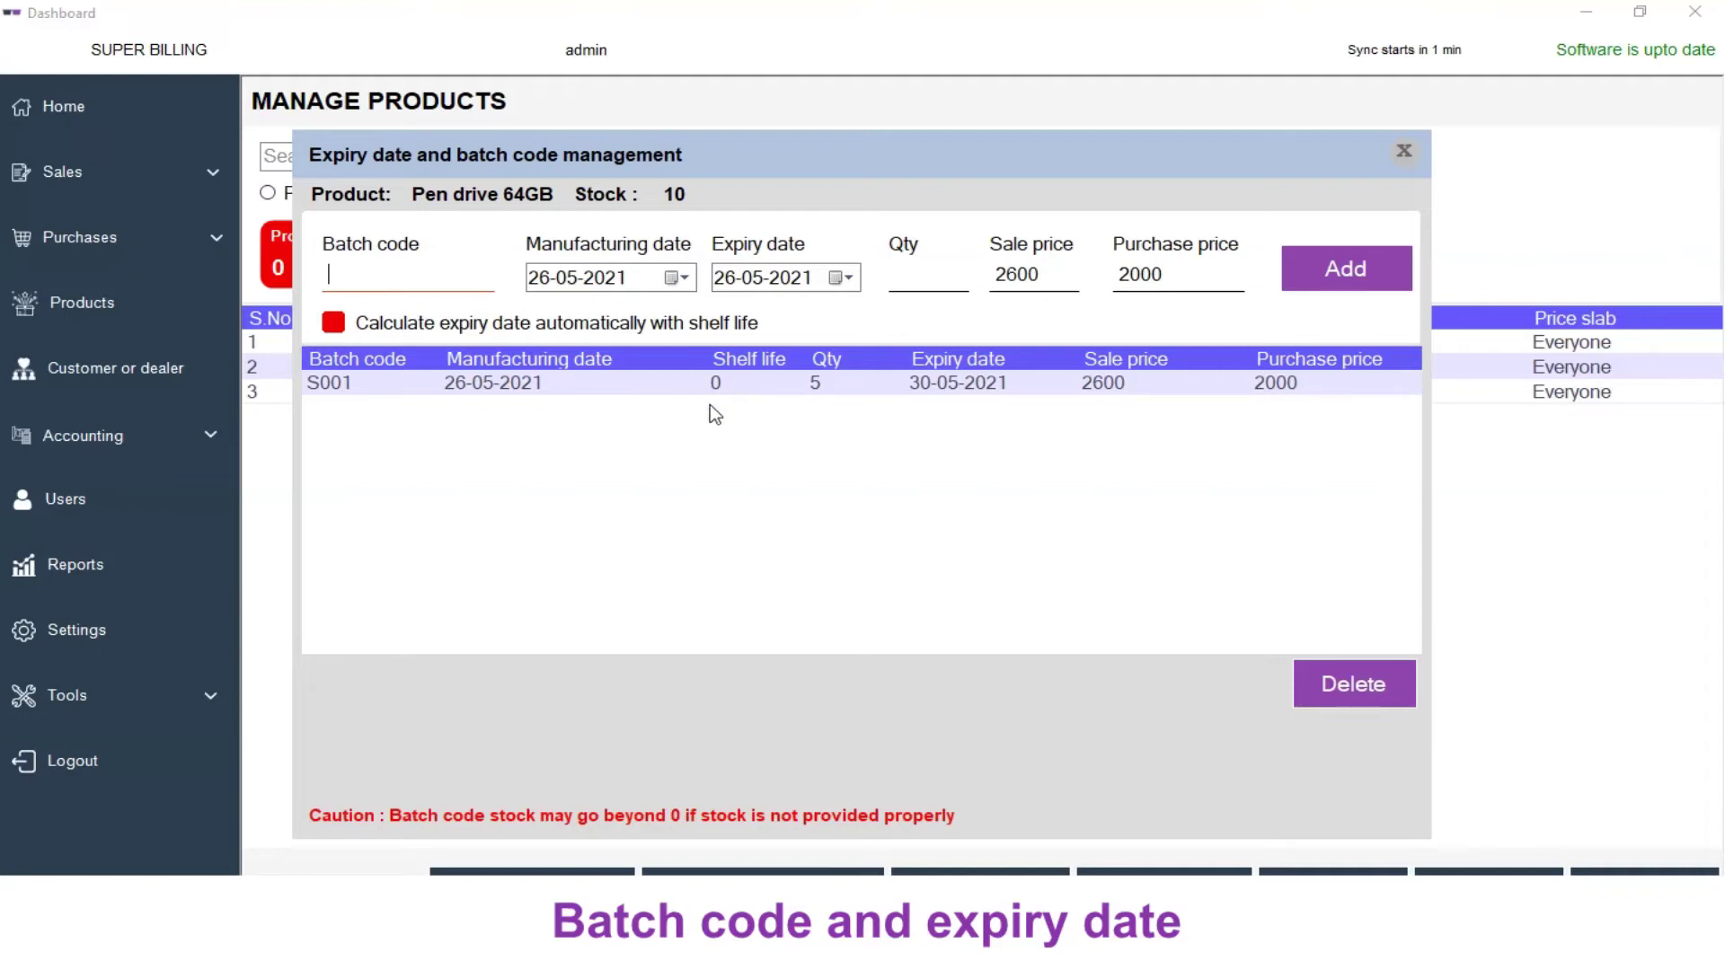
pyautogui.click(1402, 153)
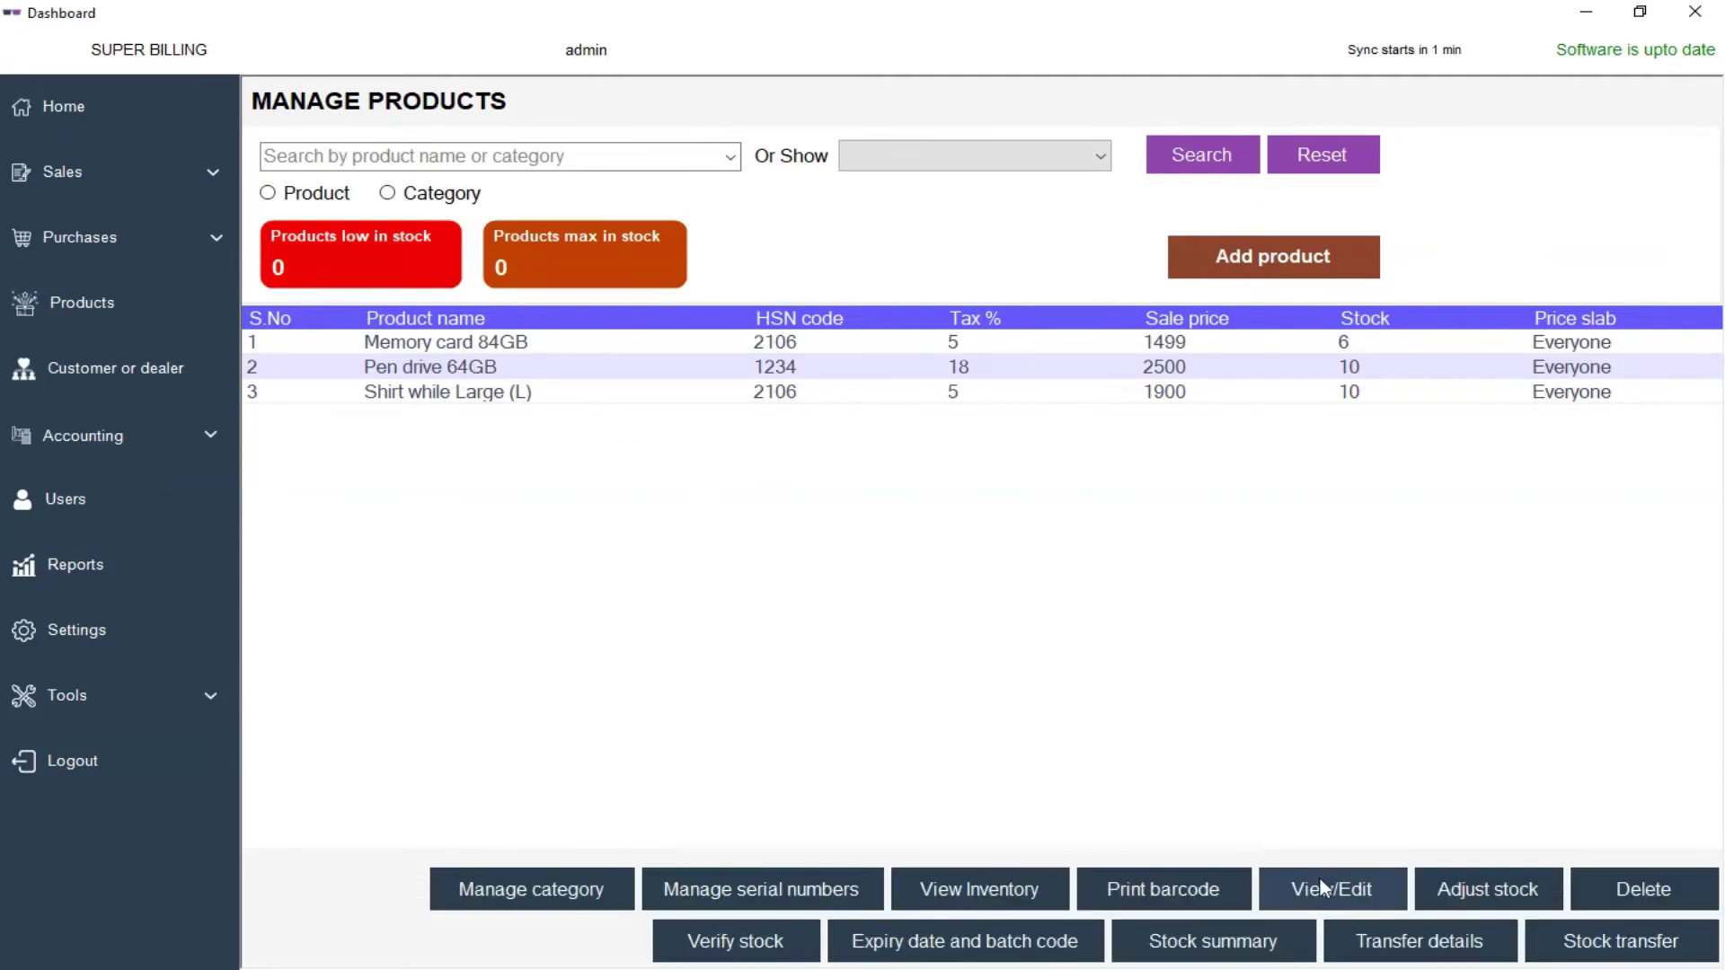
# Check the batch code and expiry date management options in the product details of Pen drive 64GB
pyautogui.click(1321, 888)
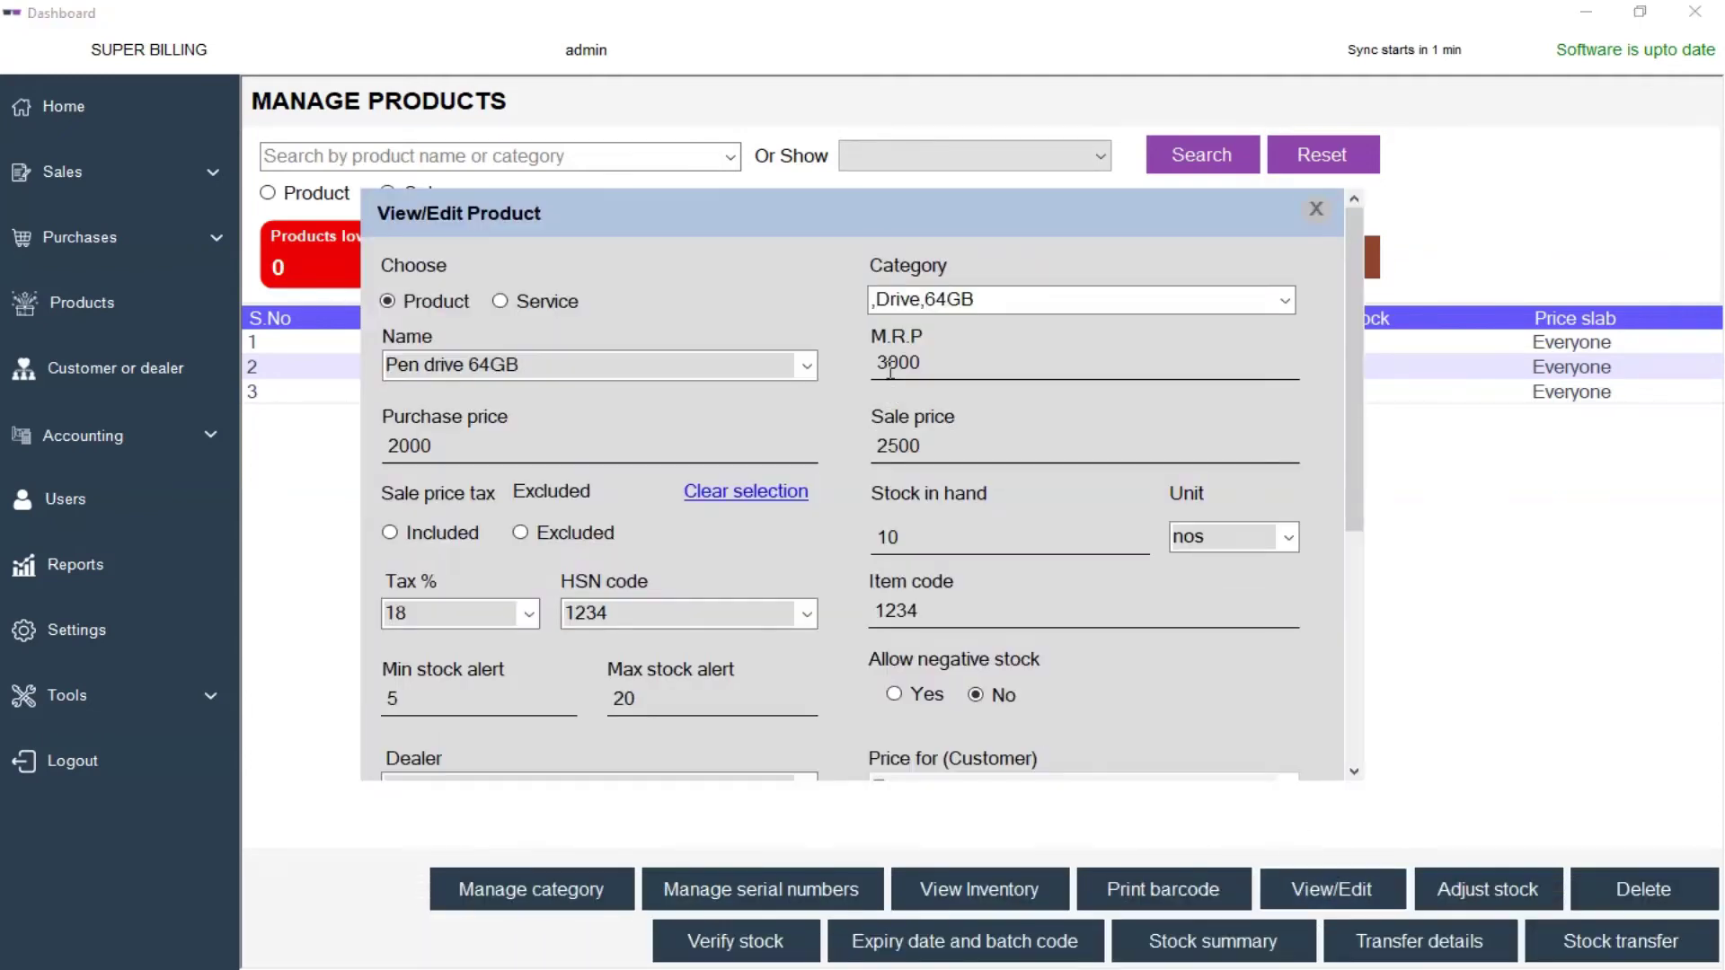
pyautogui.scroll(-5, 1026, 498)
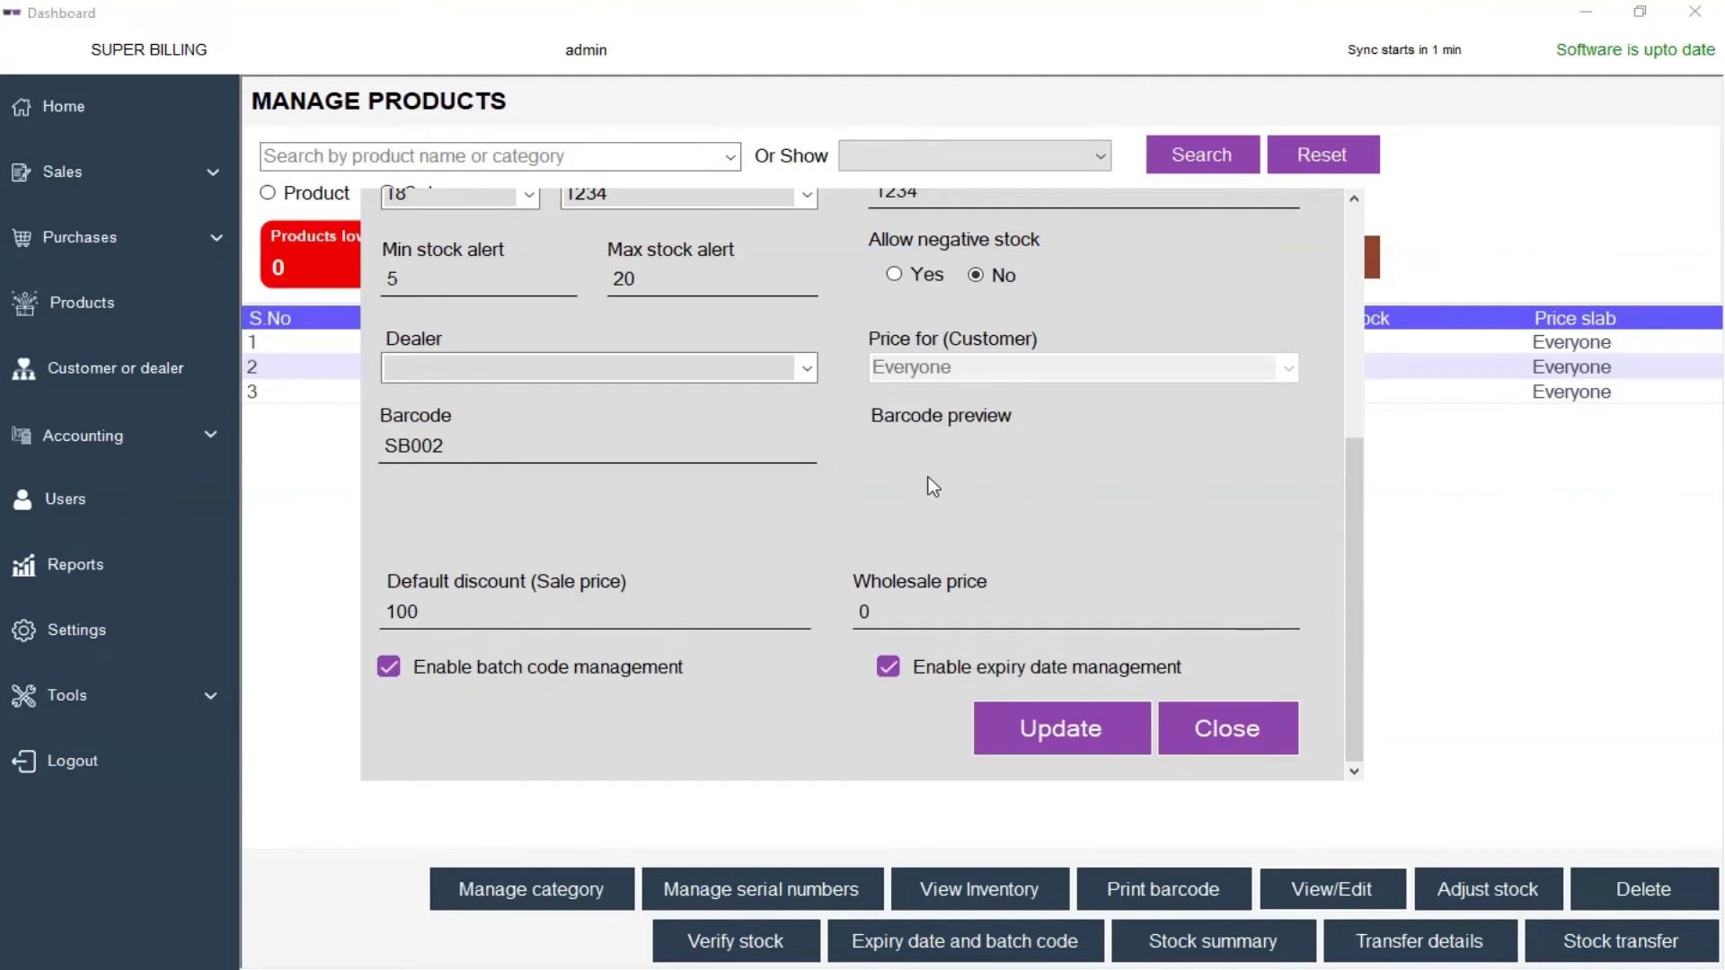
pyautogui.click(1241, 730)
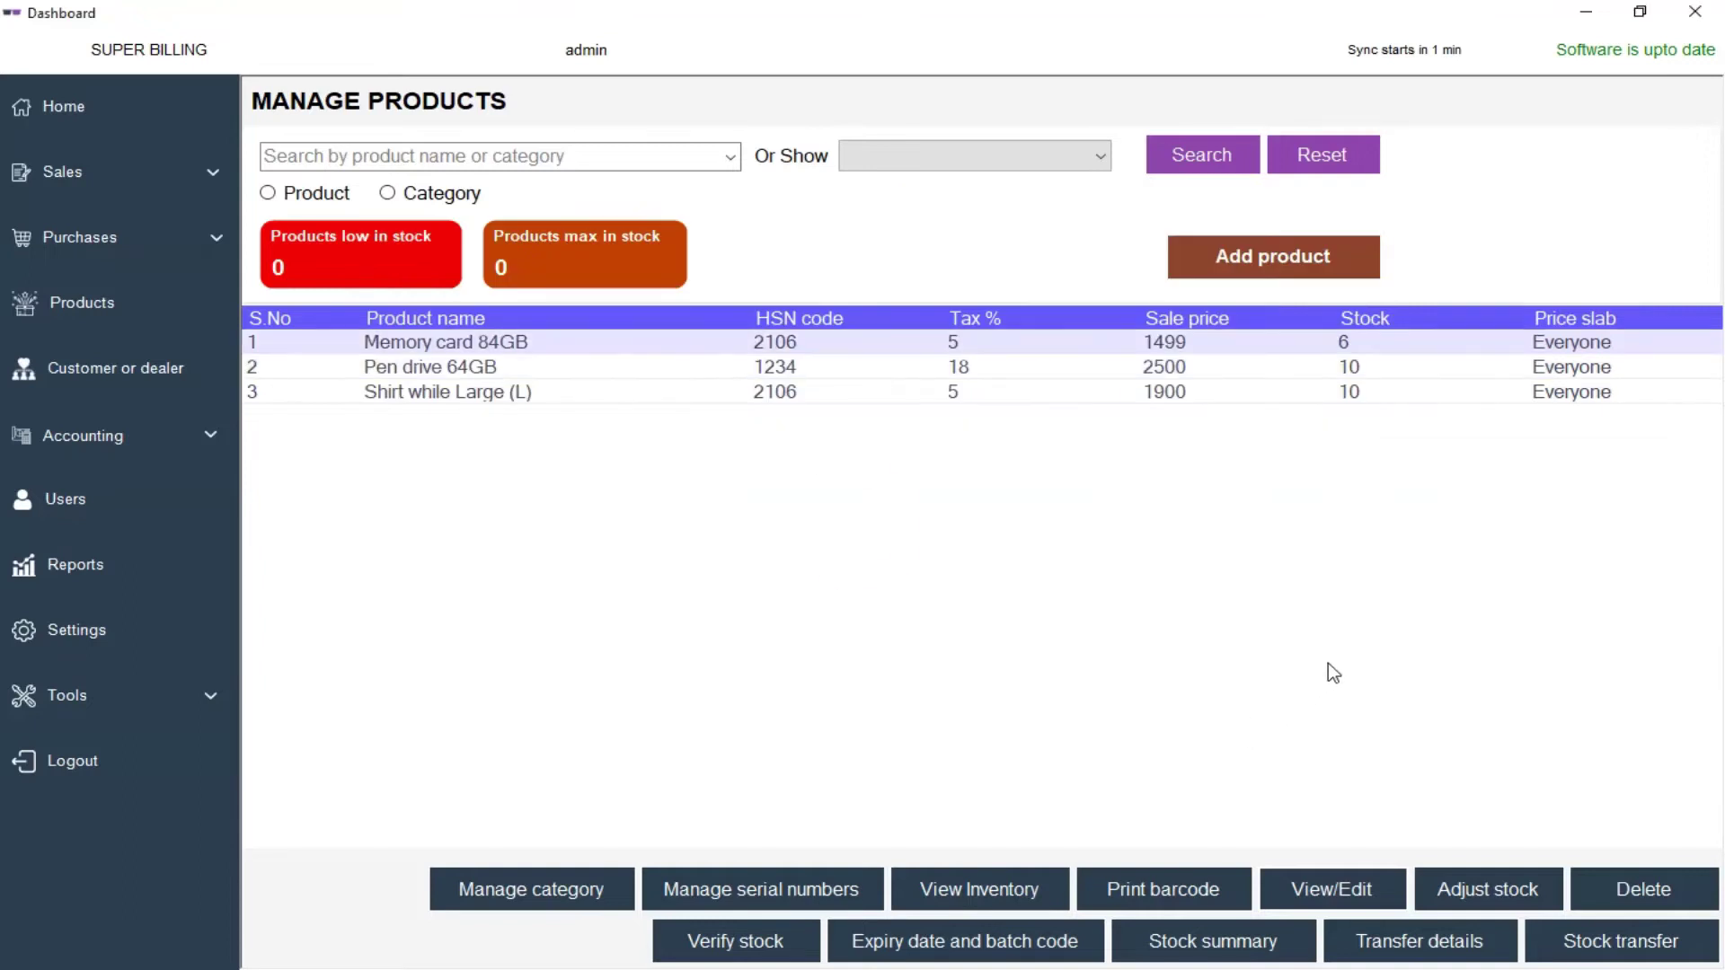
# Enable displaying product shelf life on the add product screen in the product settings, save, and close the settings
pyautogui.click(61, 634)
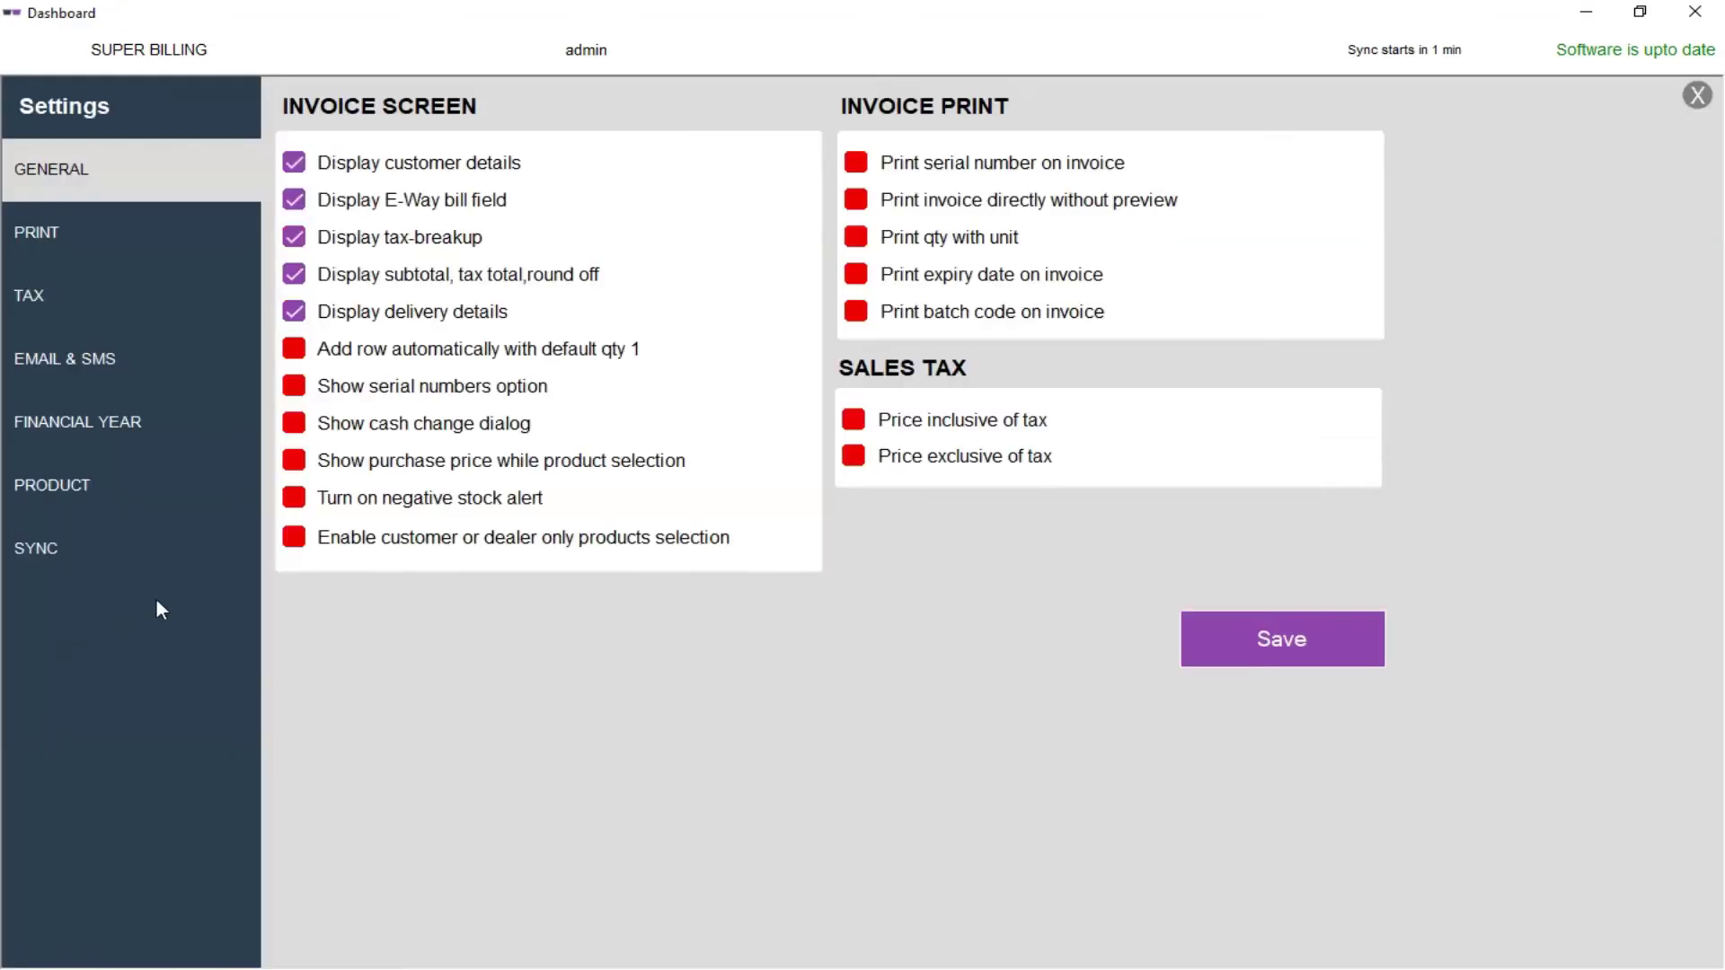
pyautogui.click(106, 487)
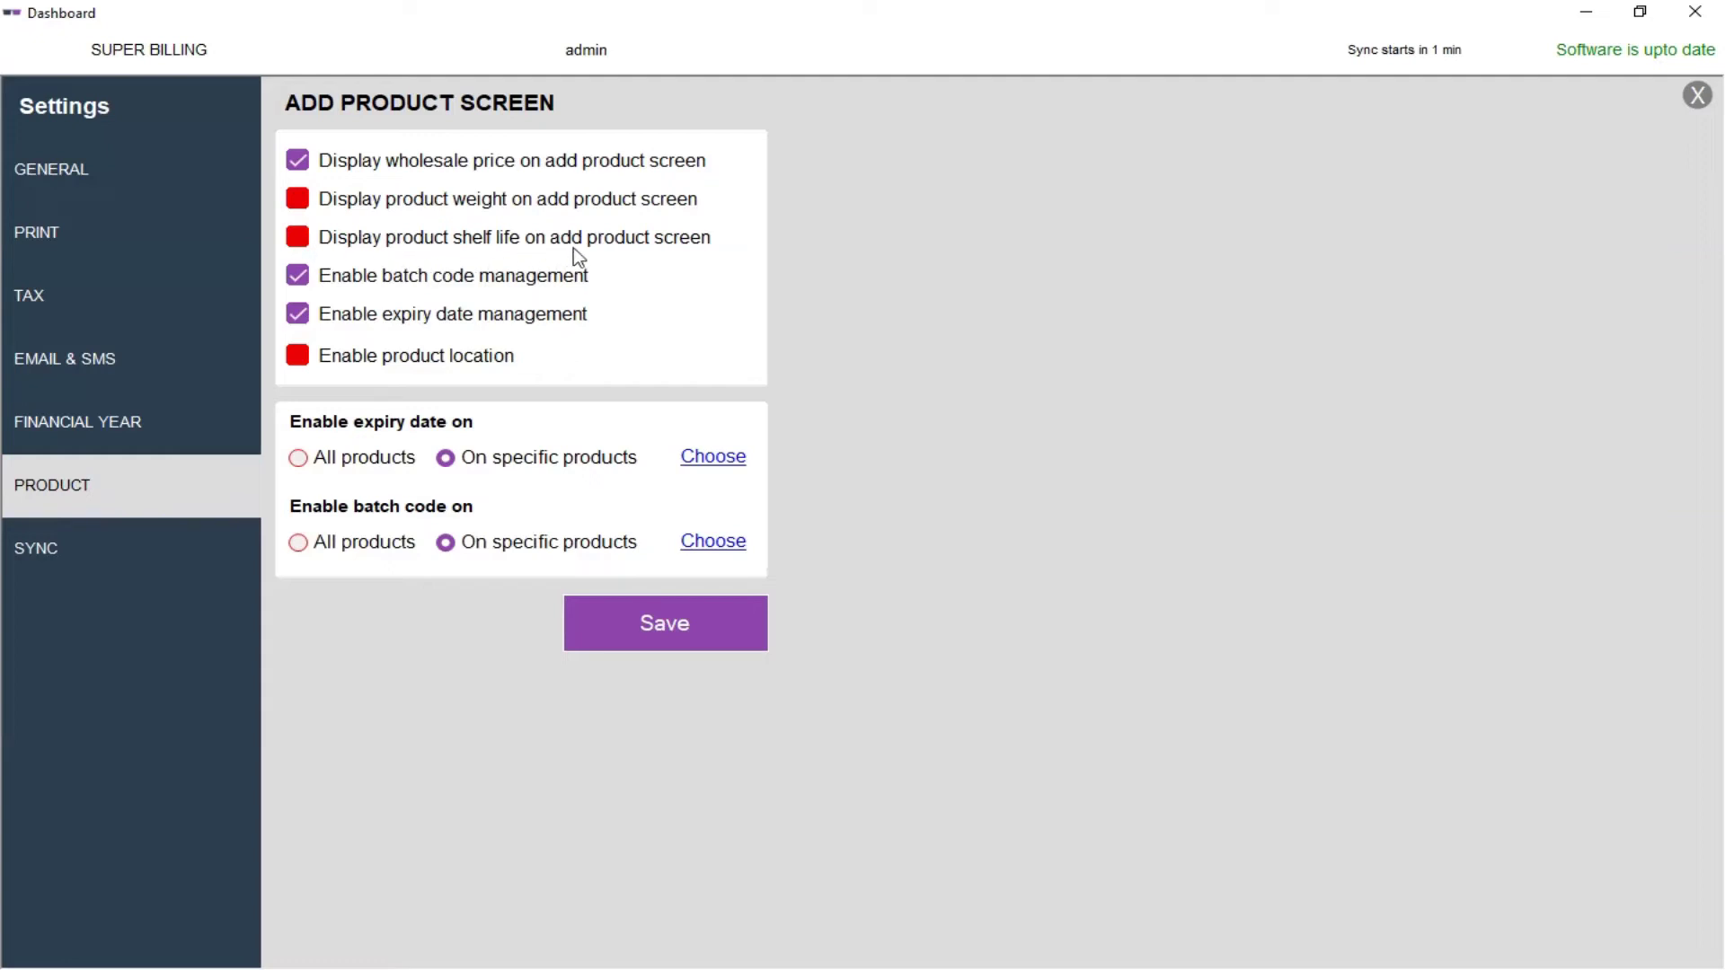
pyautogui.click(298, 239)
pyautogui.click(693, 643)
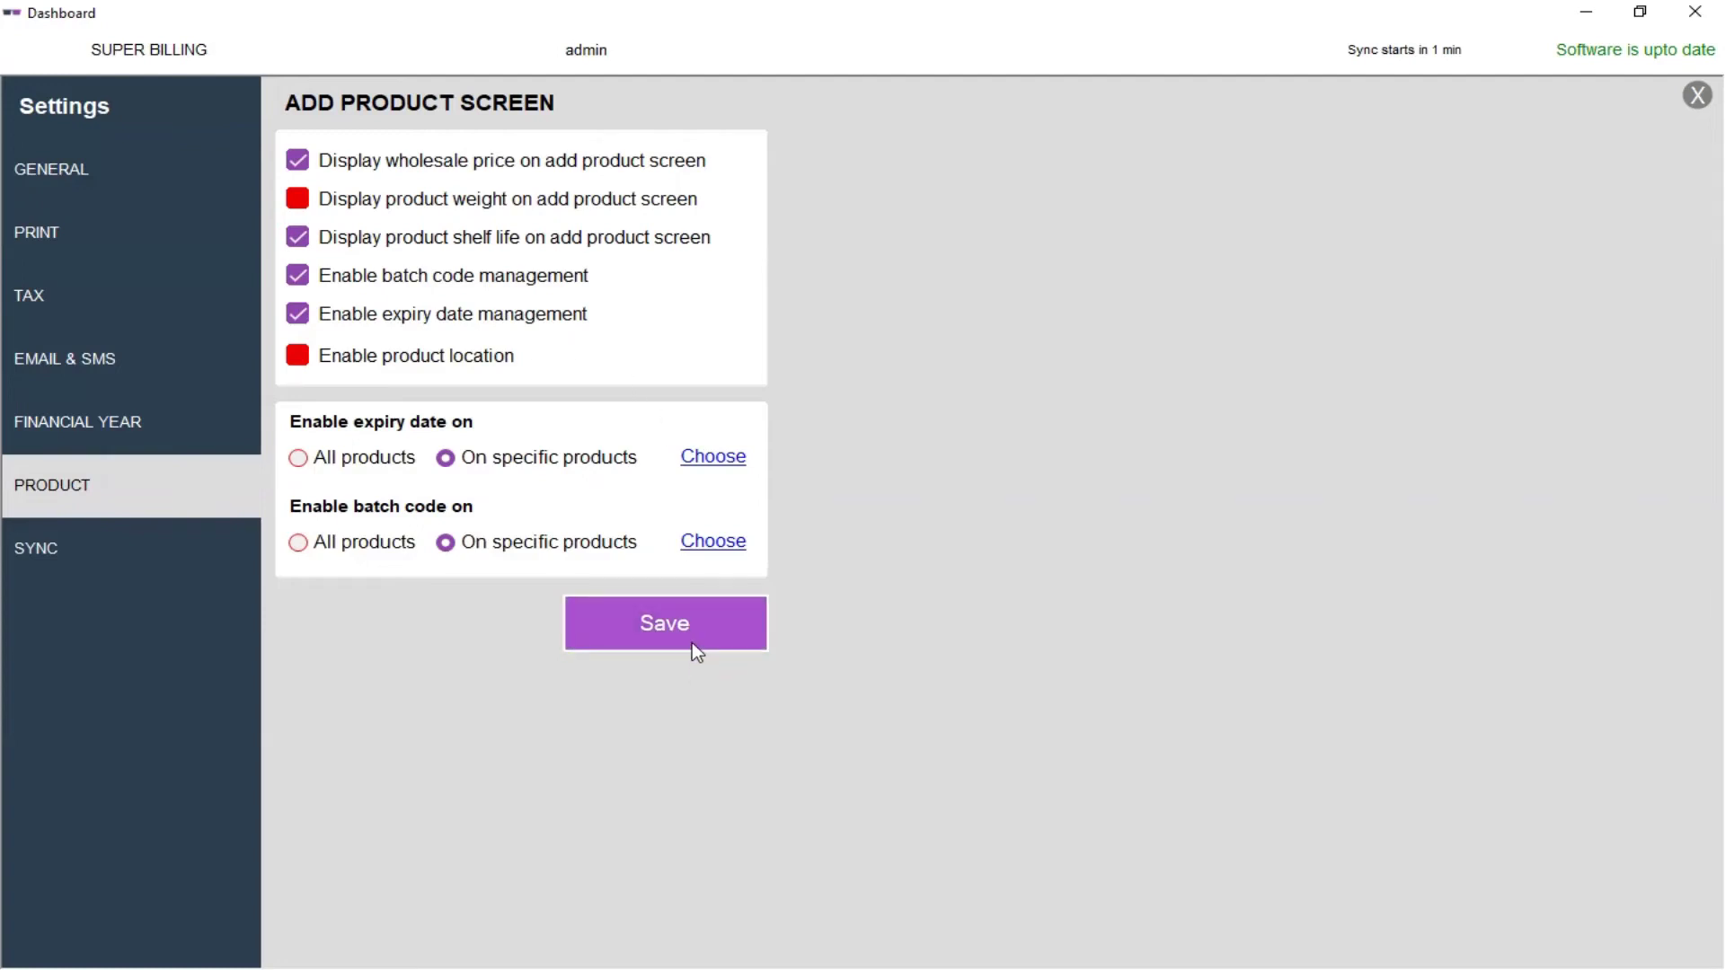
pyautogui.click(1693, 97)
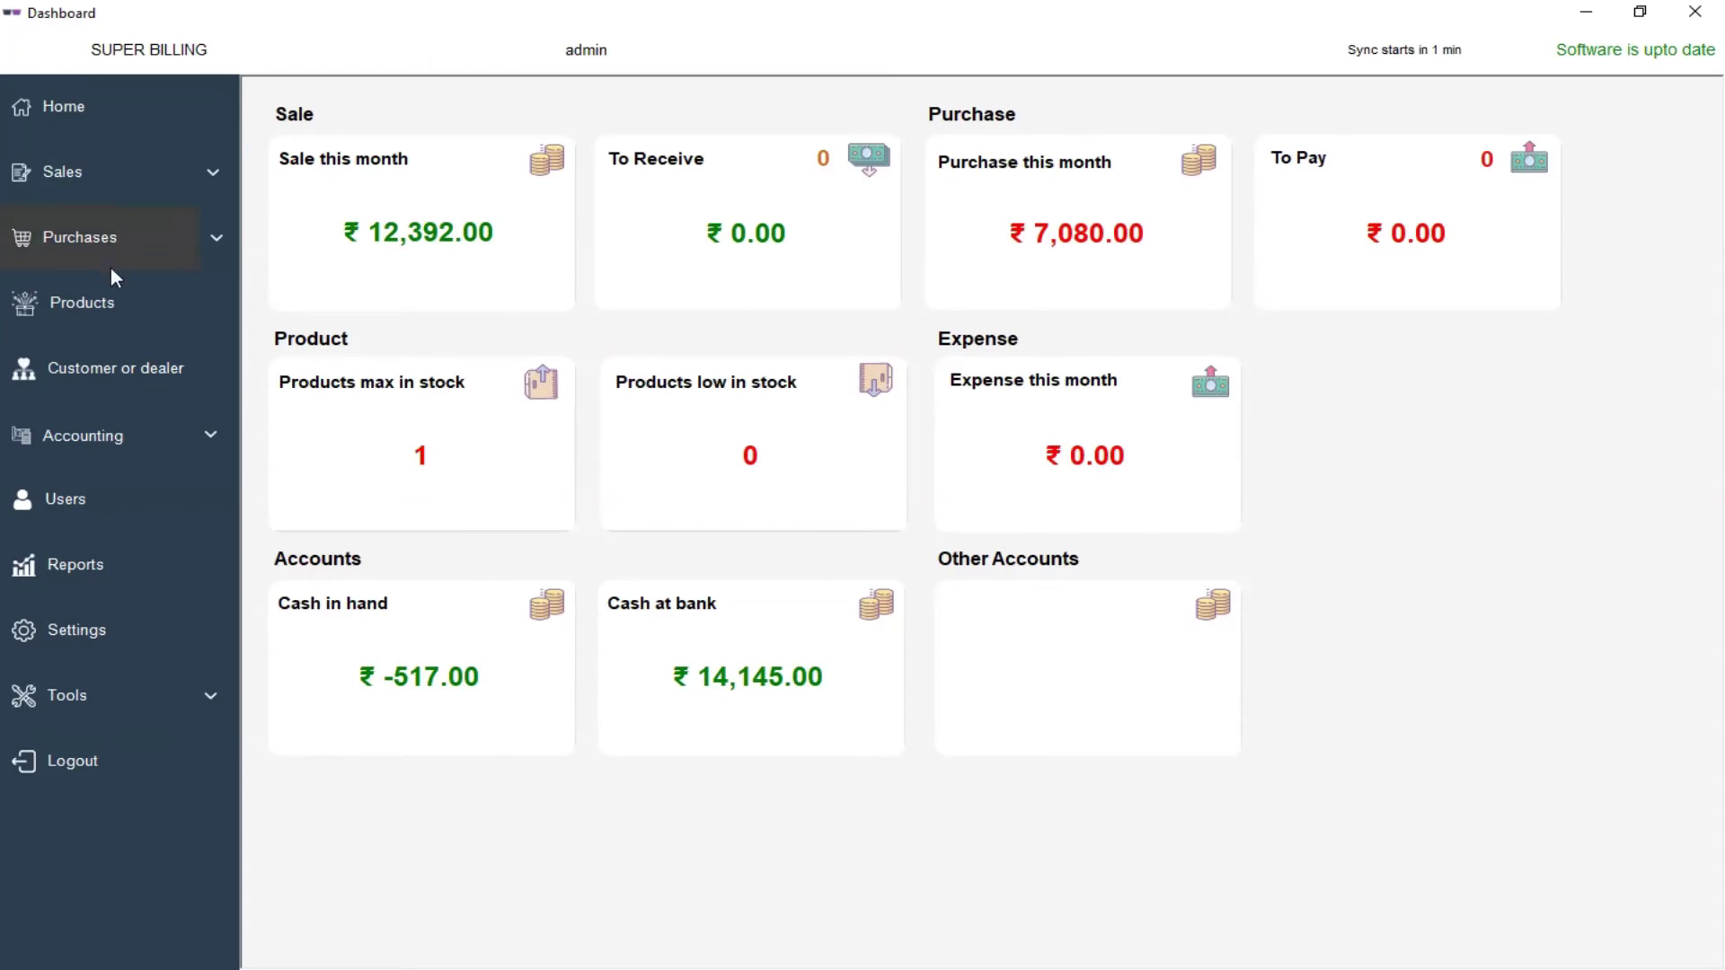
# Set the shelf life of Pen drive 64GB to 10 days in its product details and update the product
pyautogui.click(99, 300)
pyautogui.click(501, 368)
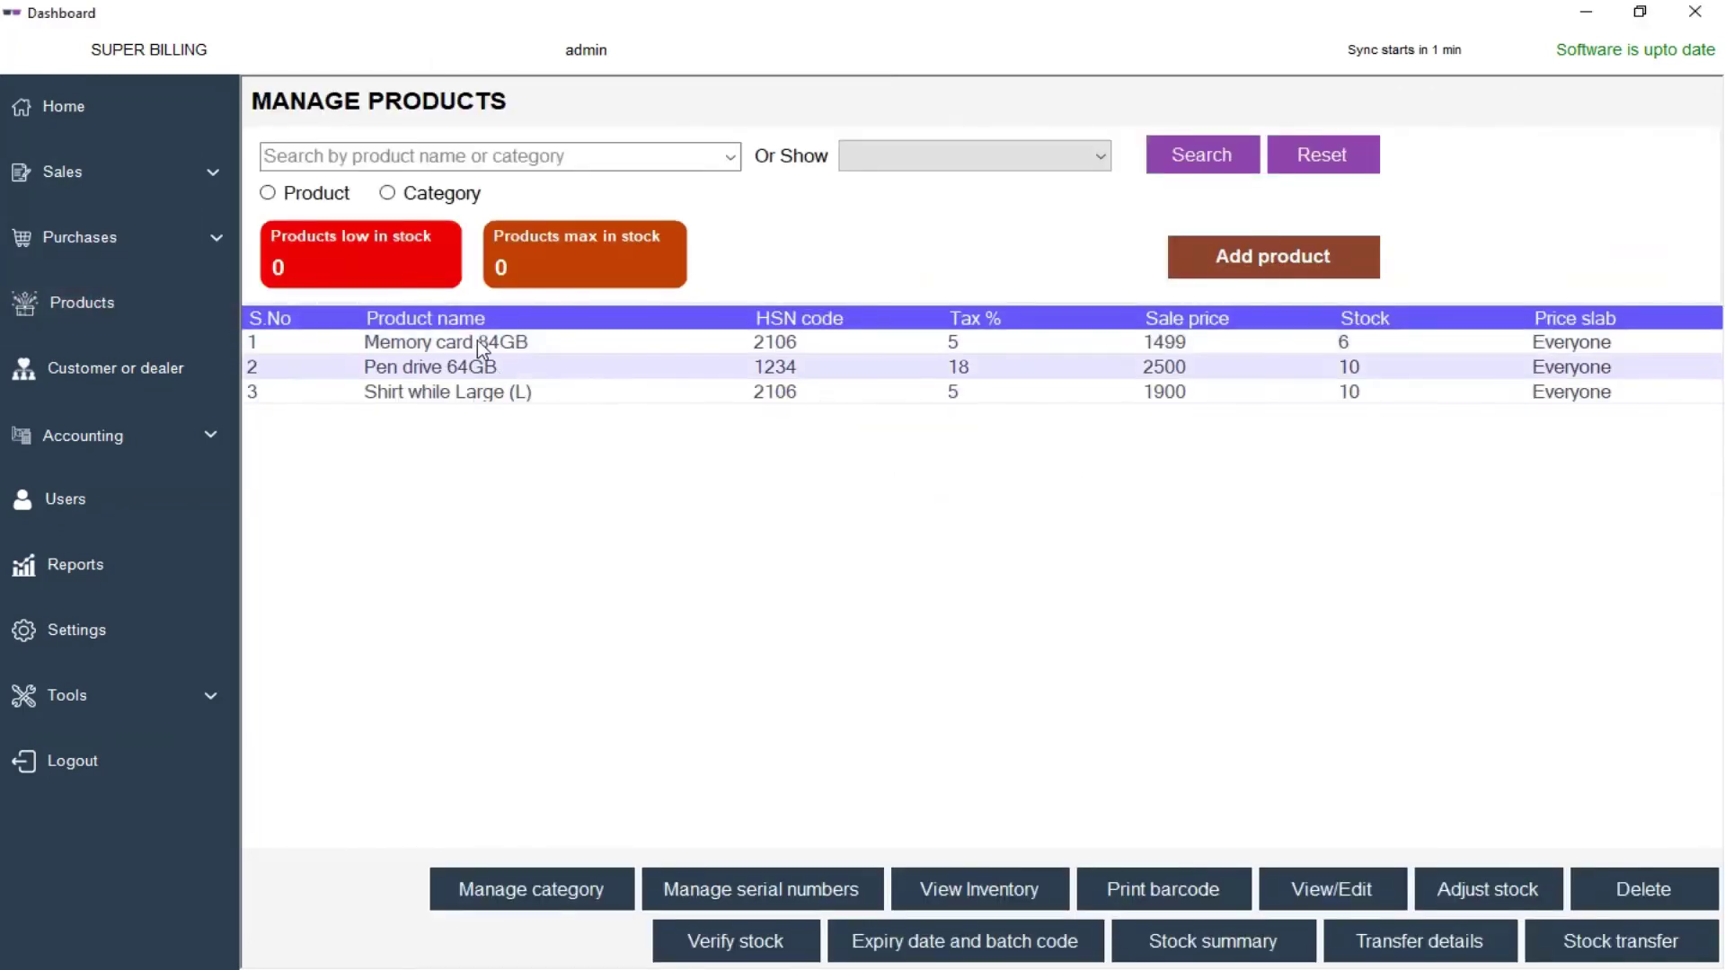
pyautogui.click(1360, 876)
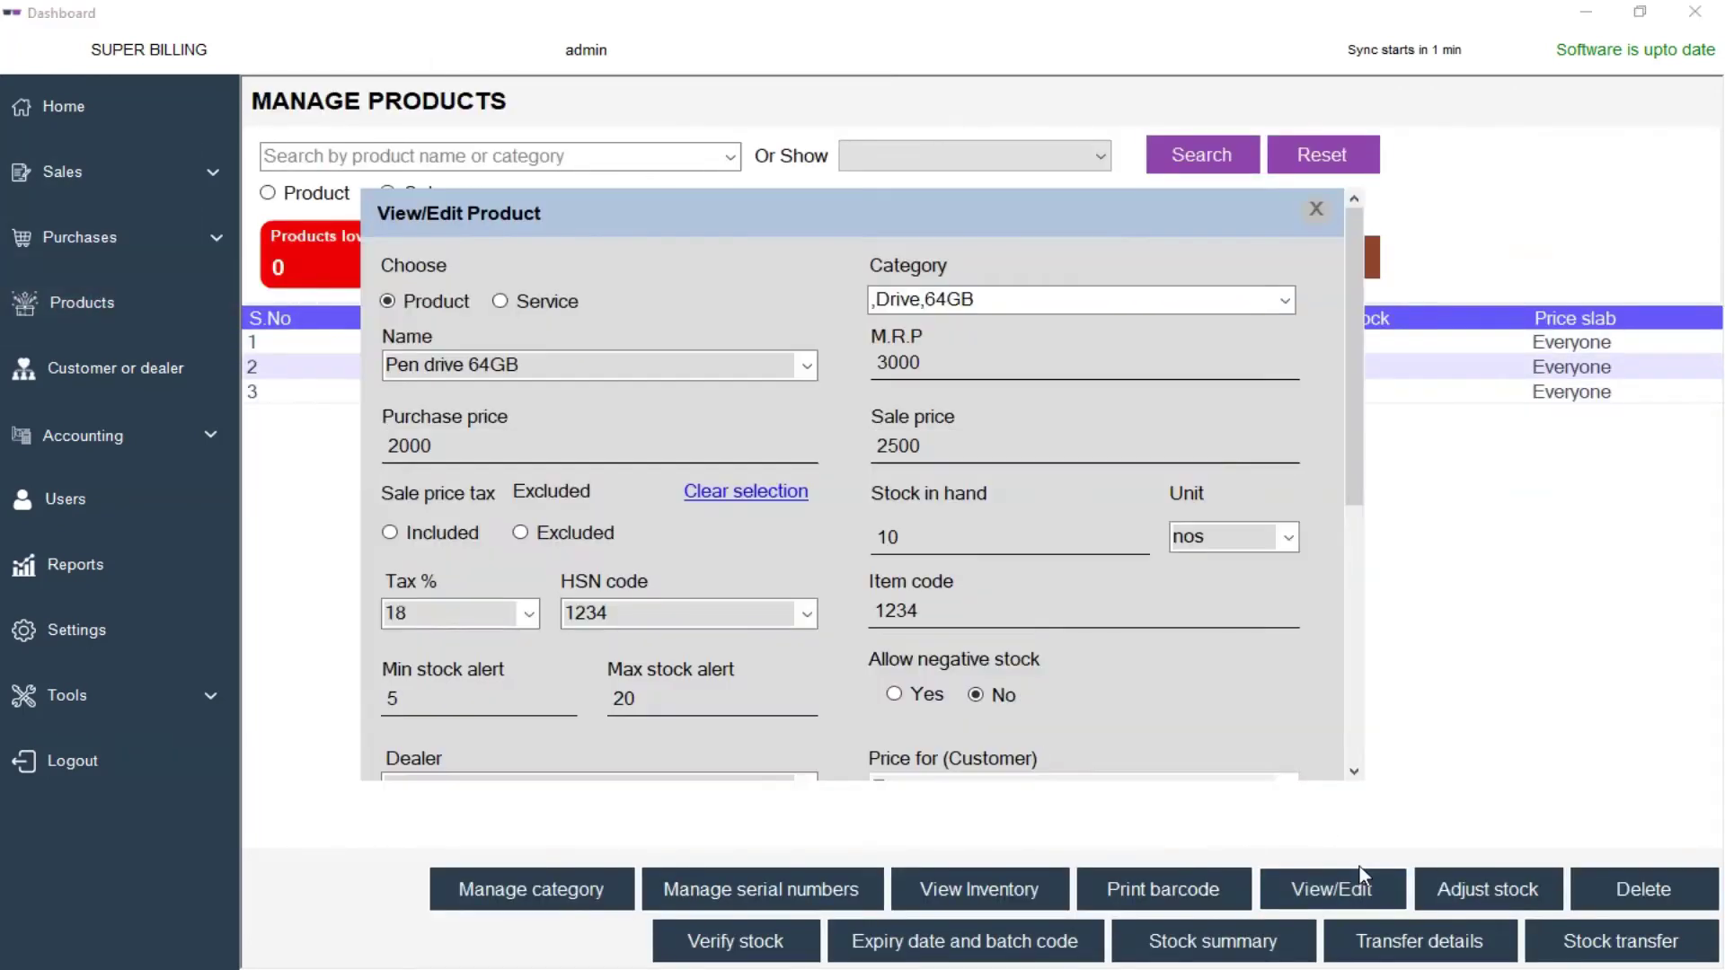
pyautogui.scroll(-5, 1251, 669)
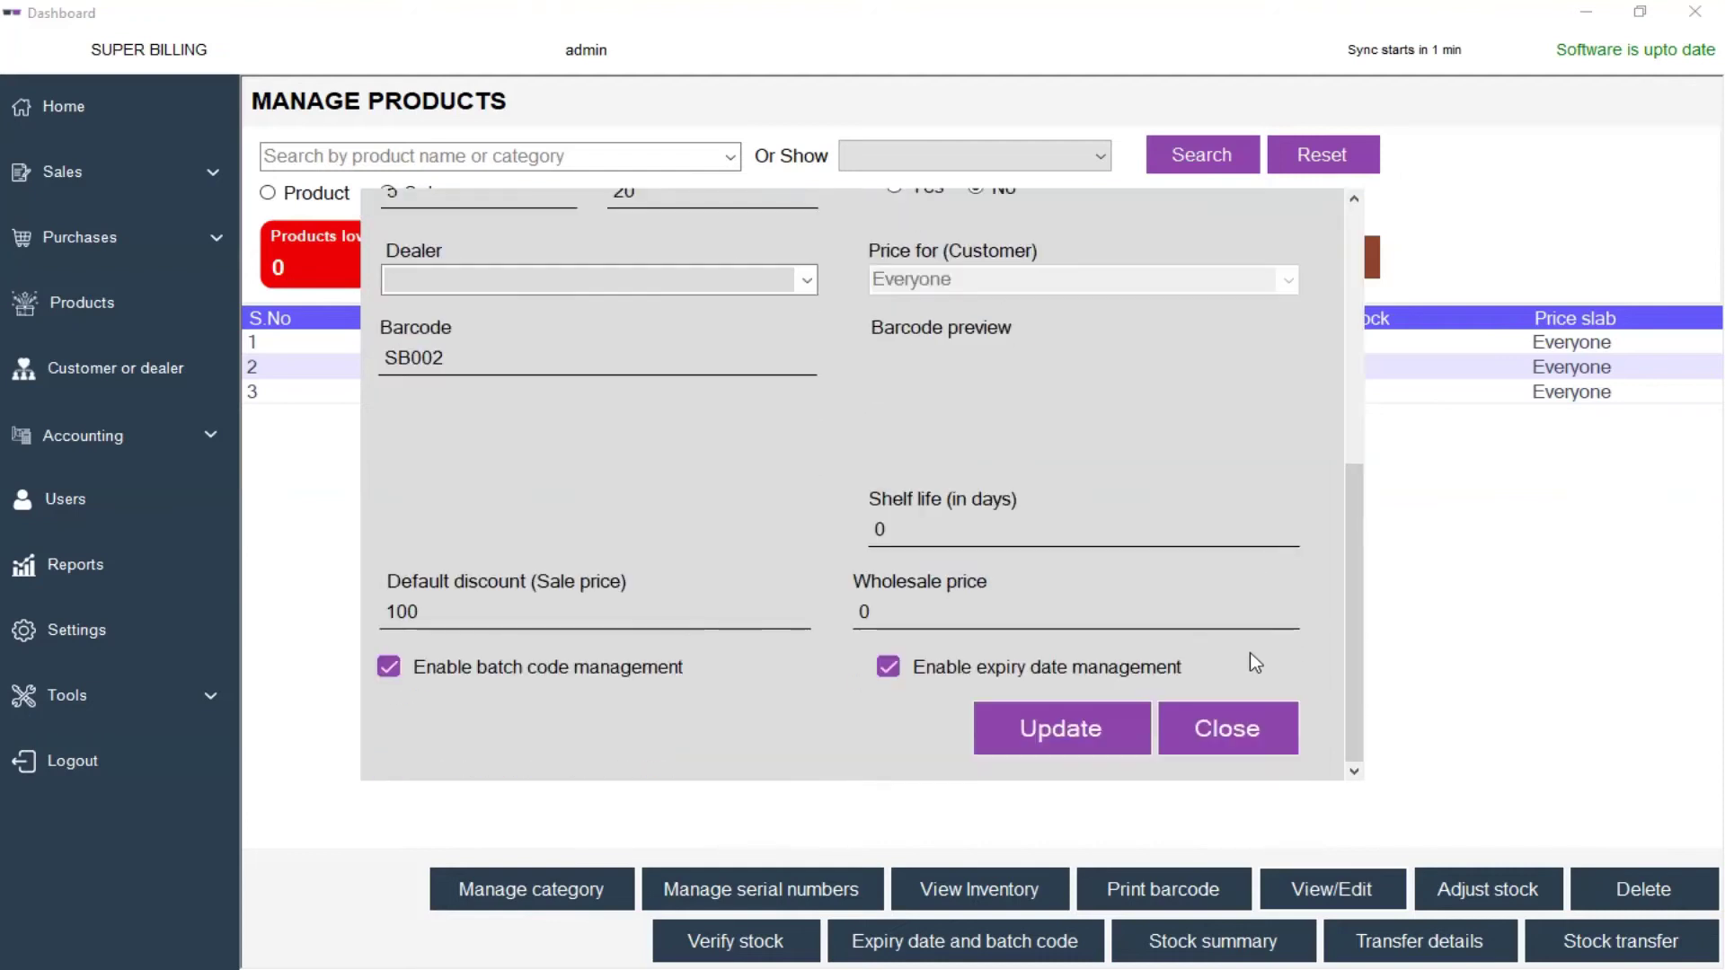
pyautogui.click(931, 537)
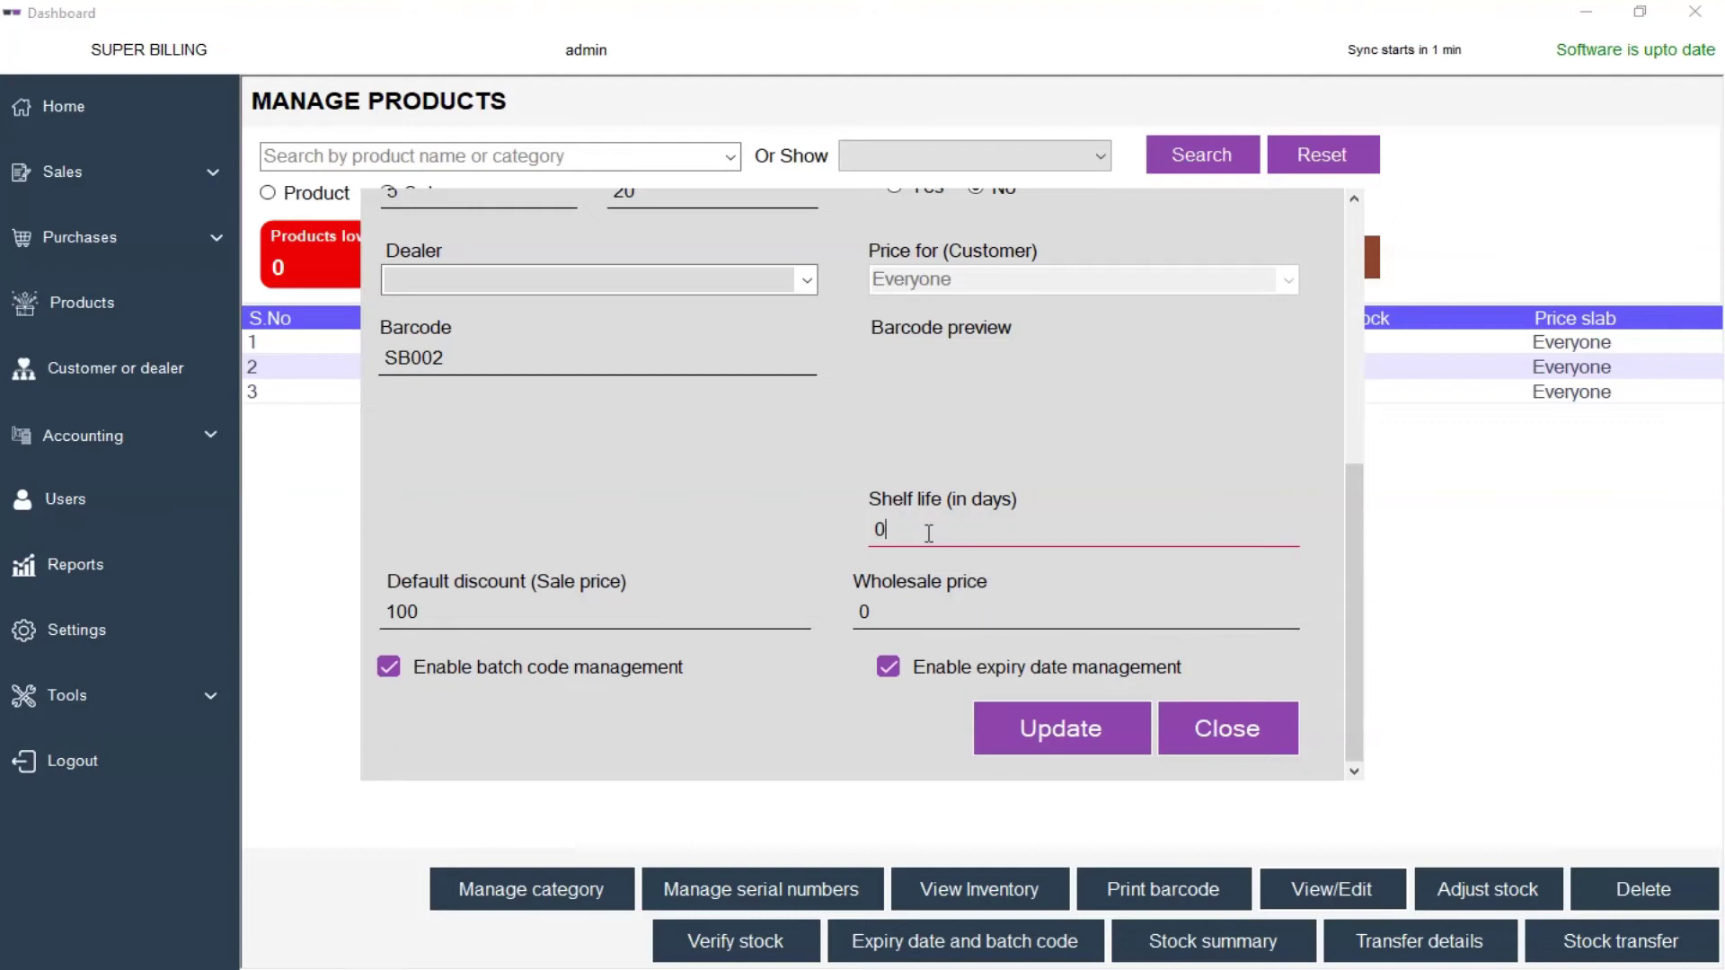
pyautogui.press('BackSpace')
pyautogui.write('10')
pyautogui.click(1009, 734)
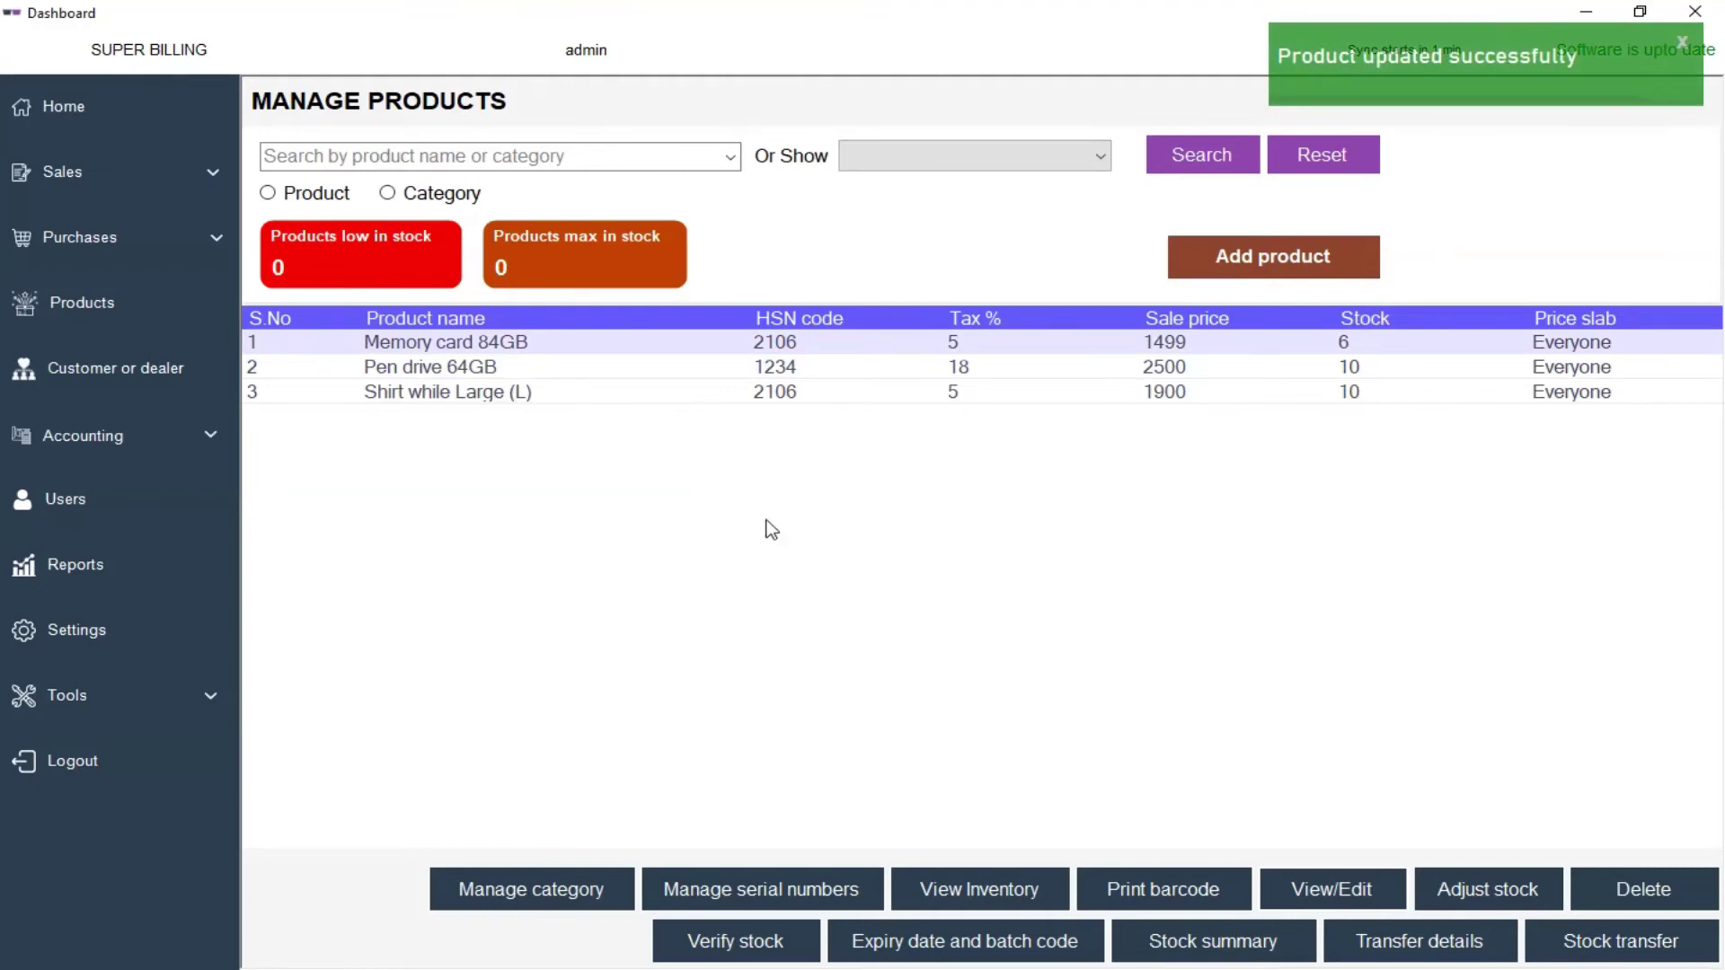
# Start batch S002 for Pen drive 64GB with manufacturing date 12-05-2021 and expiry date calculated automatically from shelf life
pyautogui.click(473, 368)
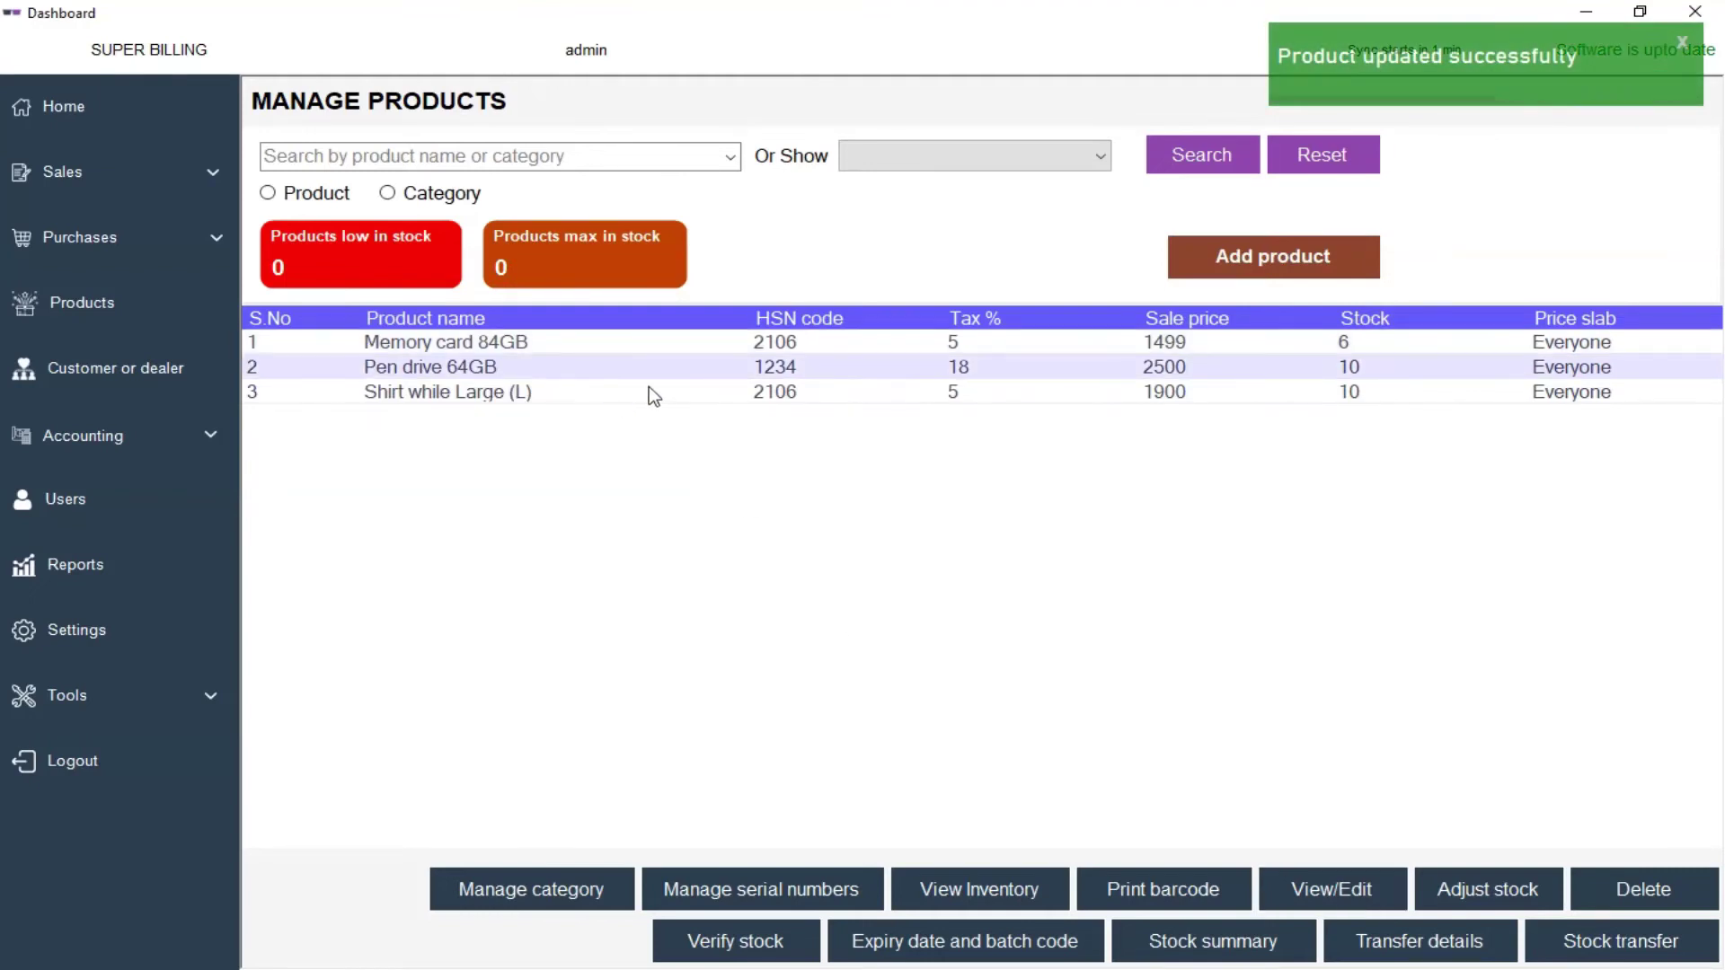
pyautogui.click(975, 943)
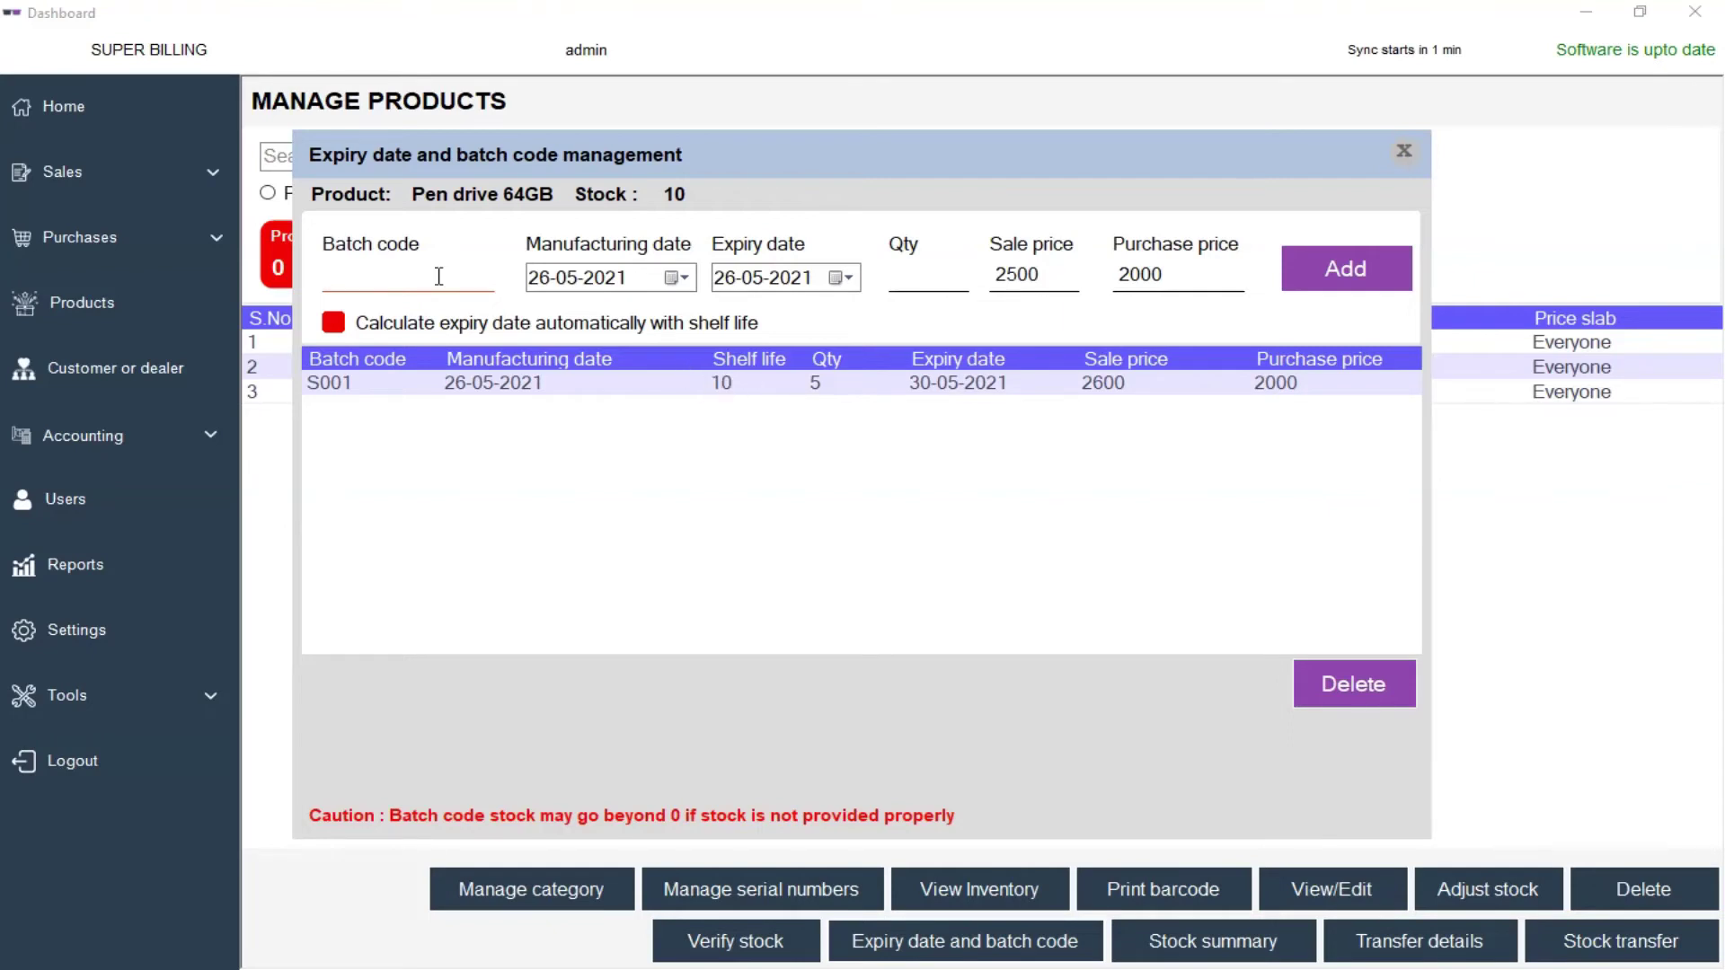
pyautogui.write('S002')
pyautogui.click(688, 281)
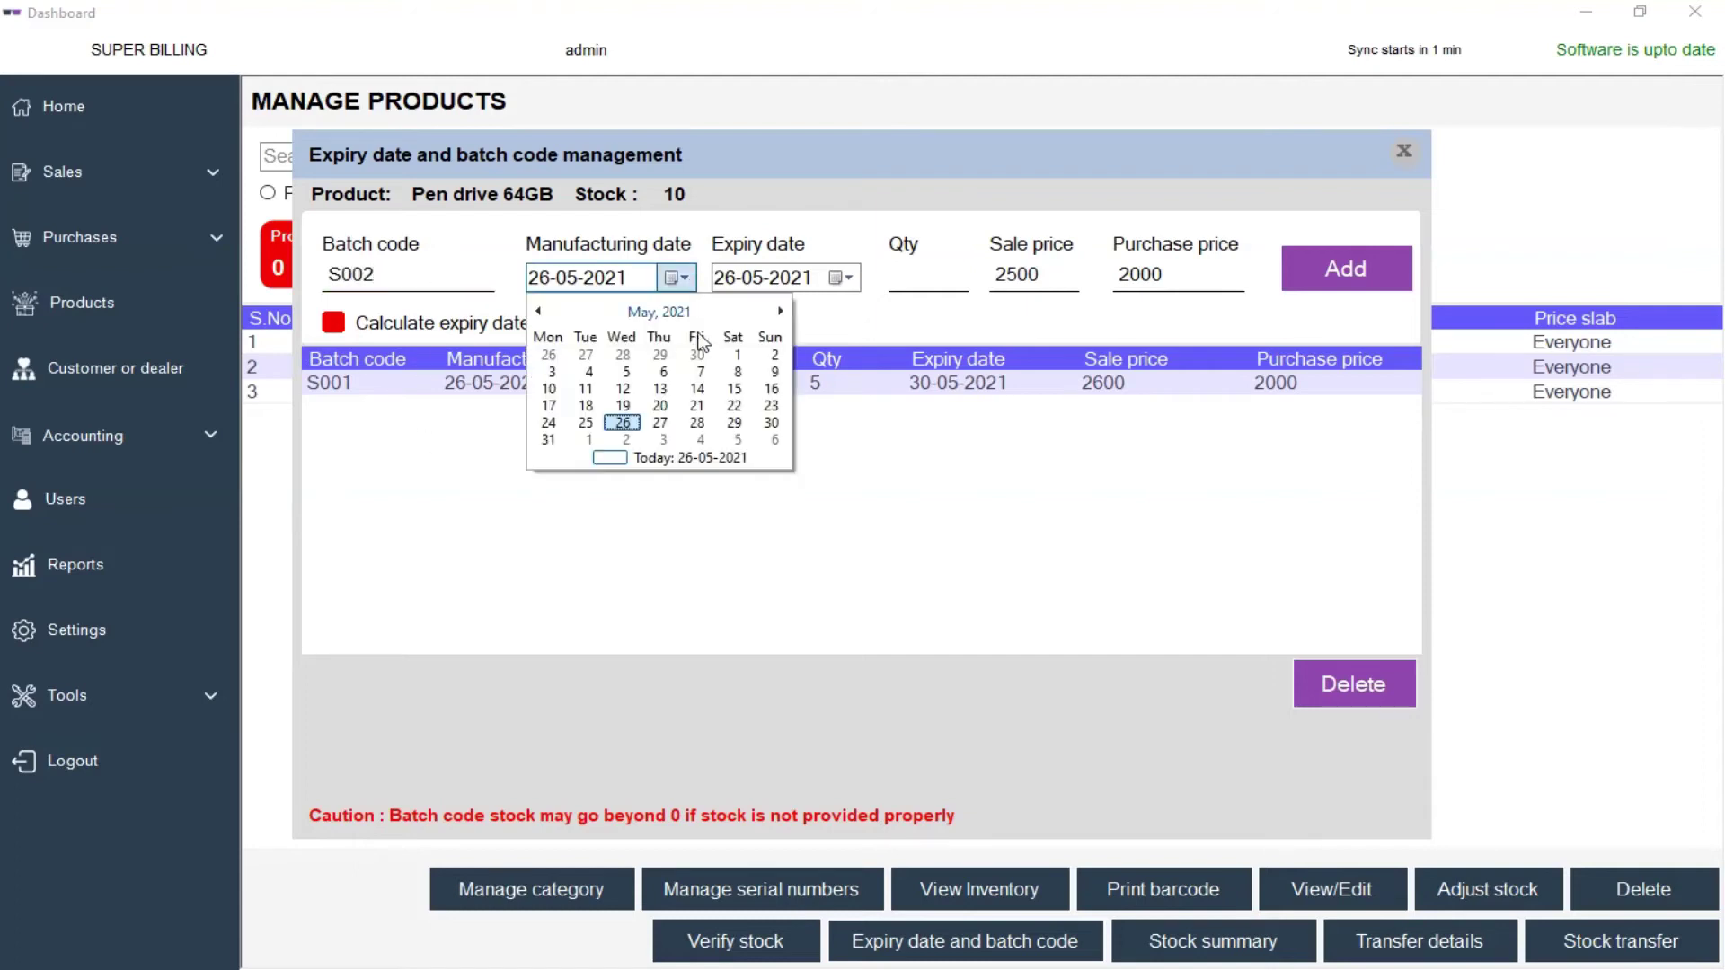
pyautogui.click(620, 390)
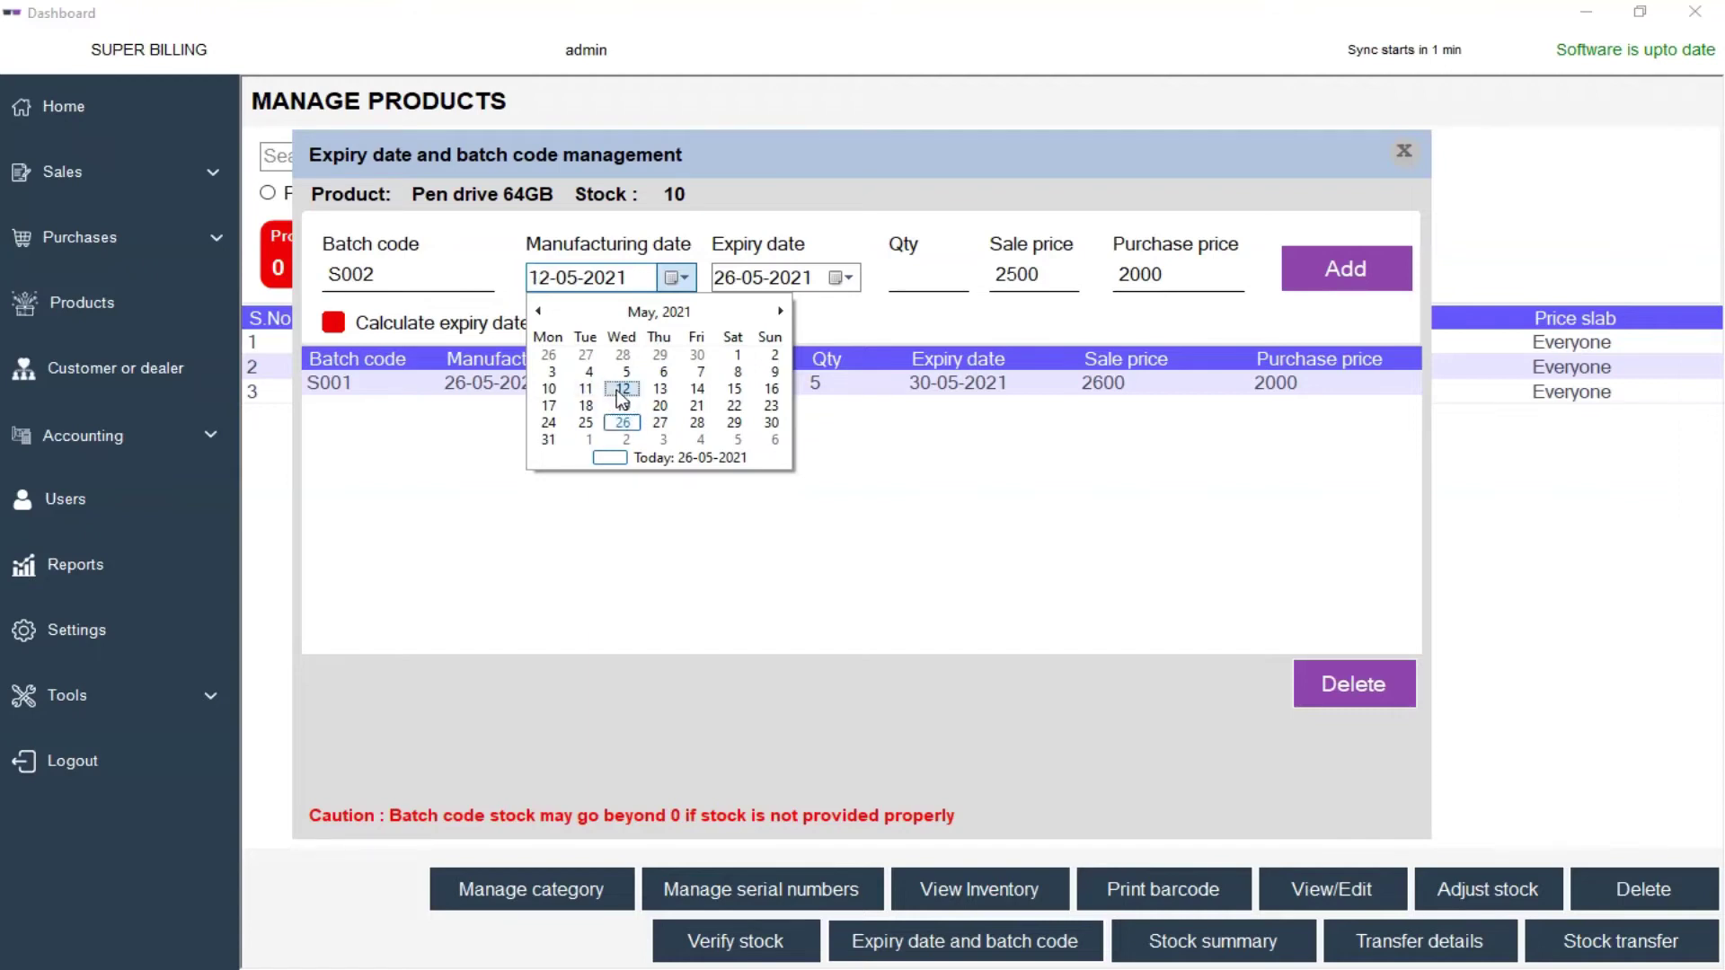
pyautogui.click(334, 324)
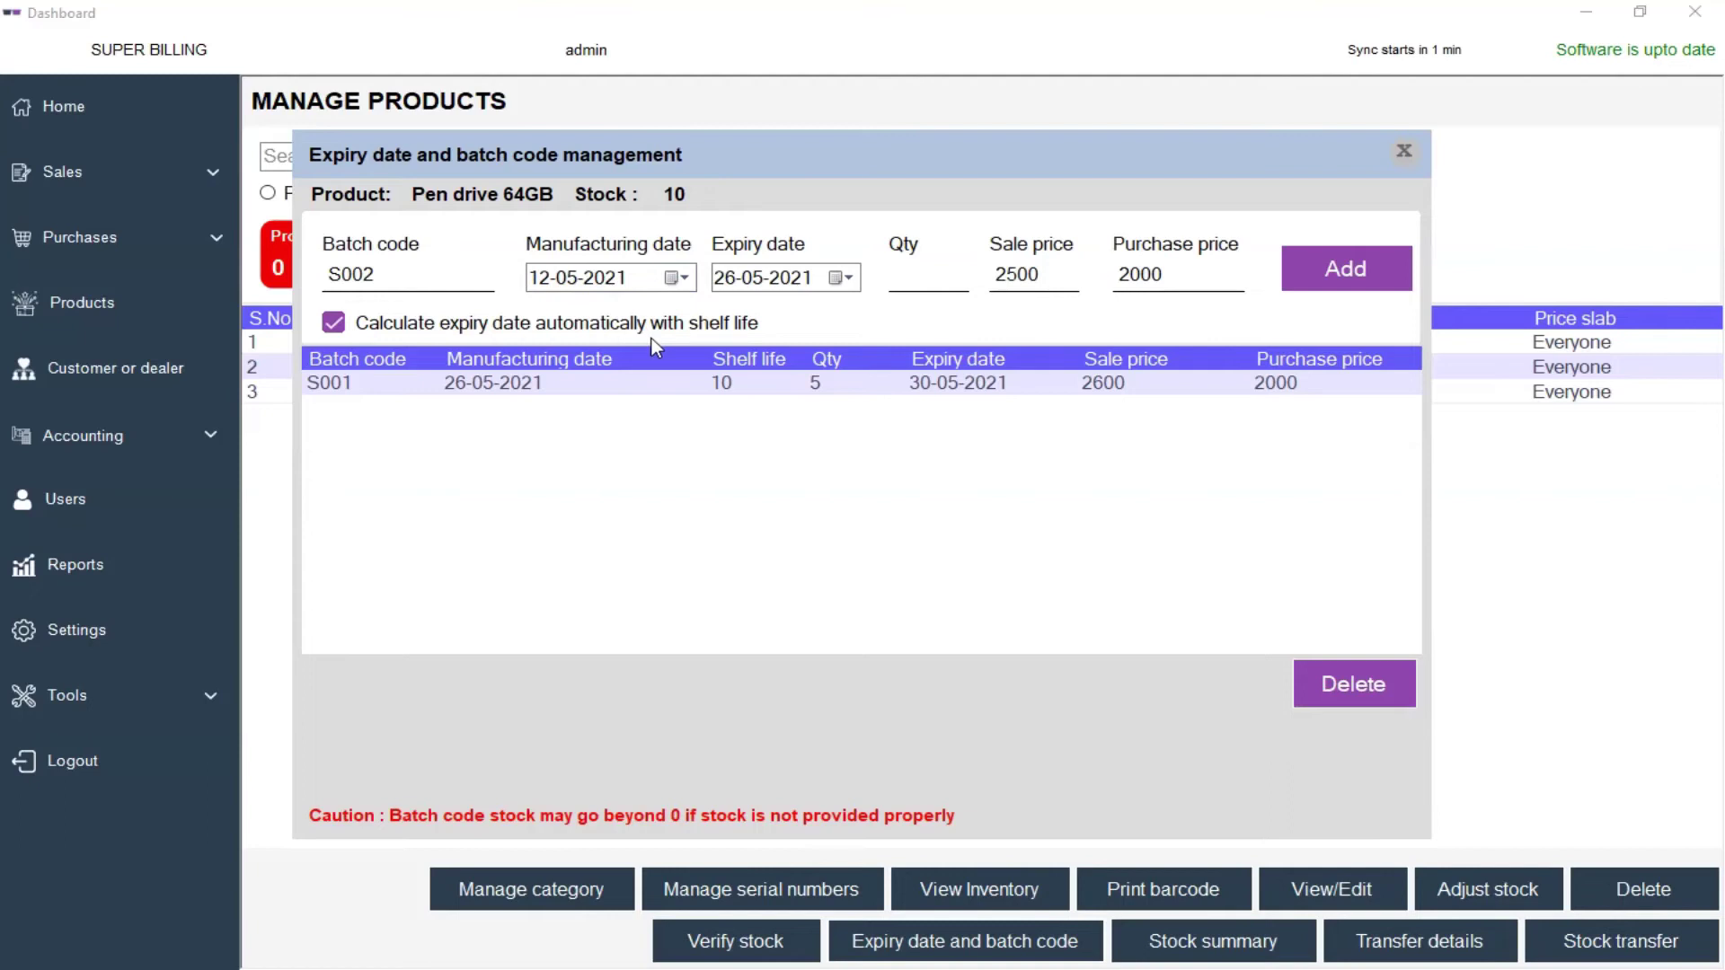
# Set the batch quantity to 3 and sale price to 2700, add the batch, and close the batch dialog
pyautogui.click(930, 275)
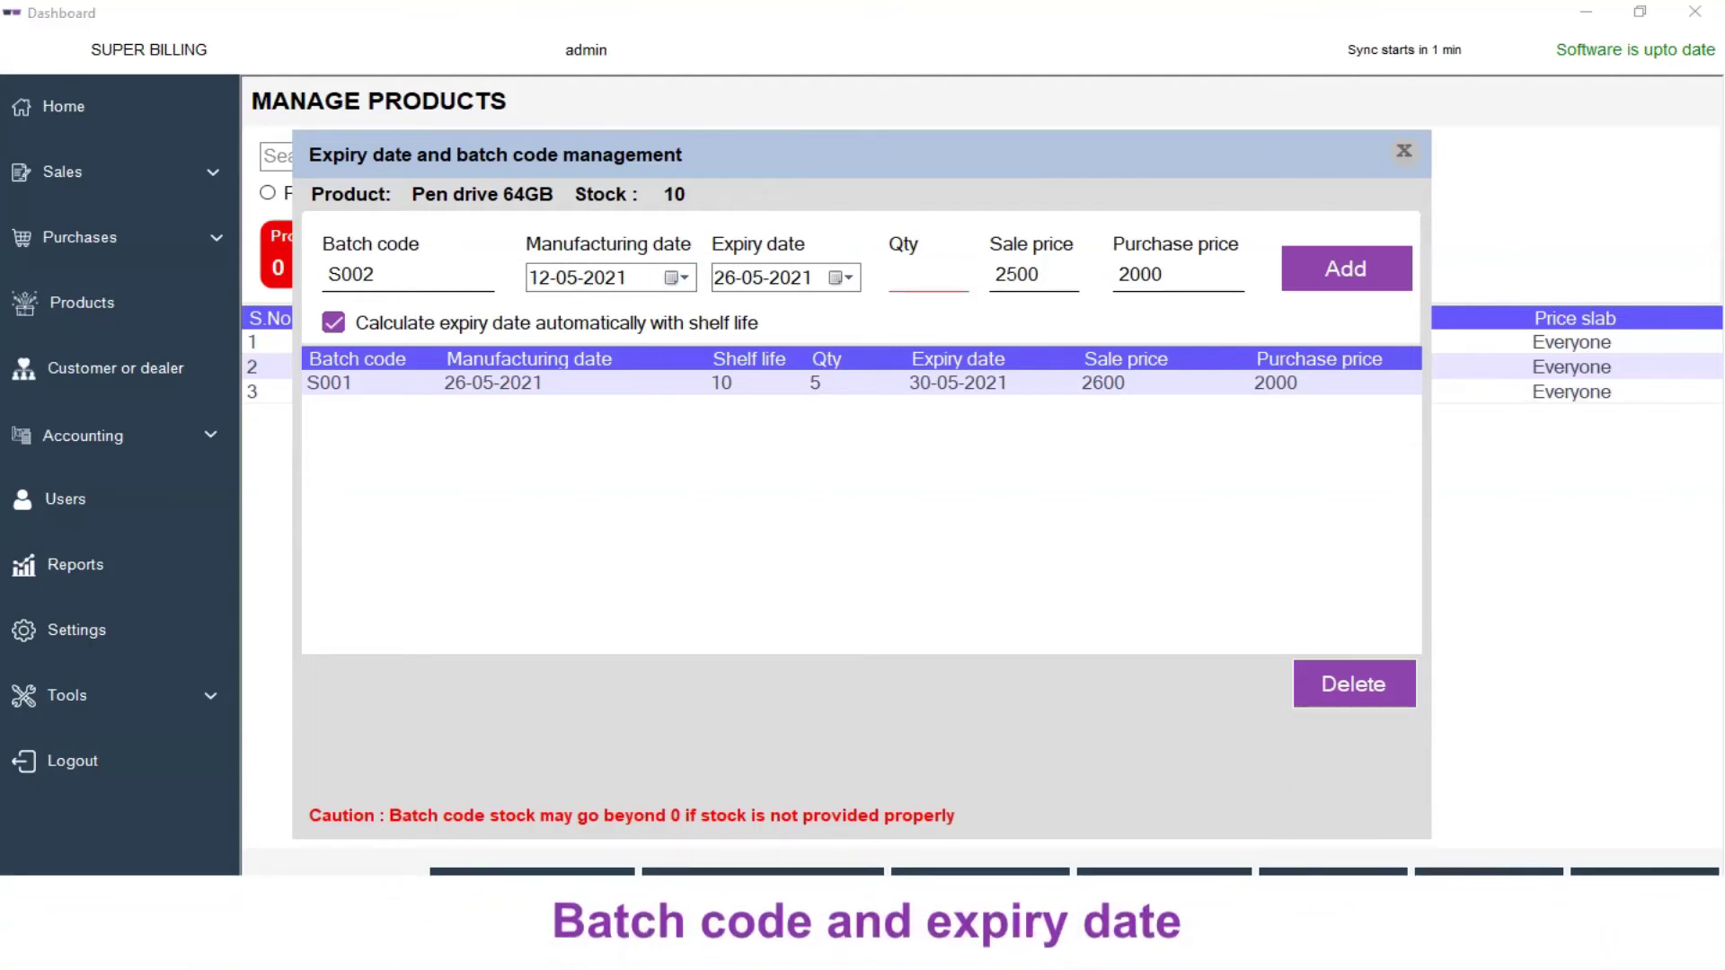
pyautogui.write('3')
pyautogui.doubleClick(1033, 276)
pyautogui.write('2700')
pyautogui.click(1330, 272)
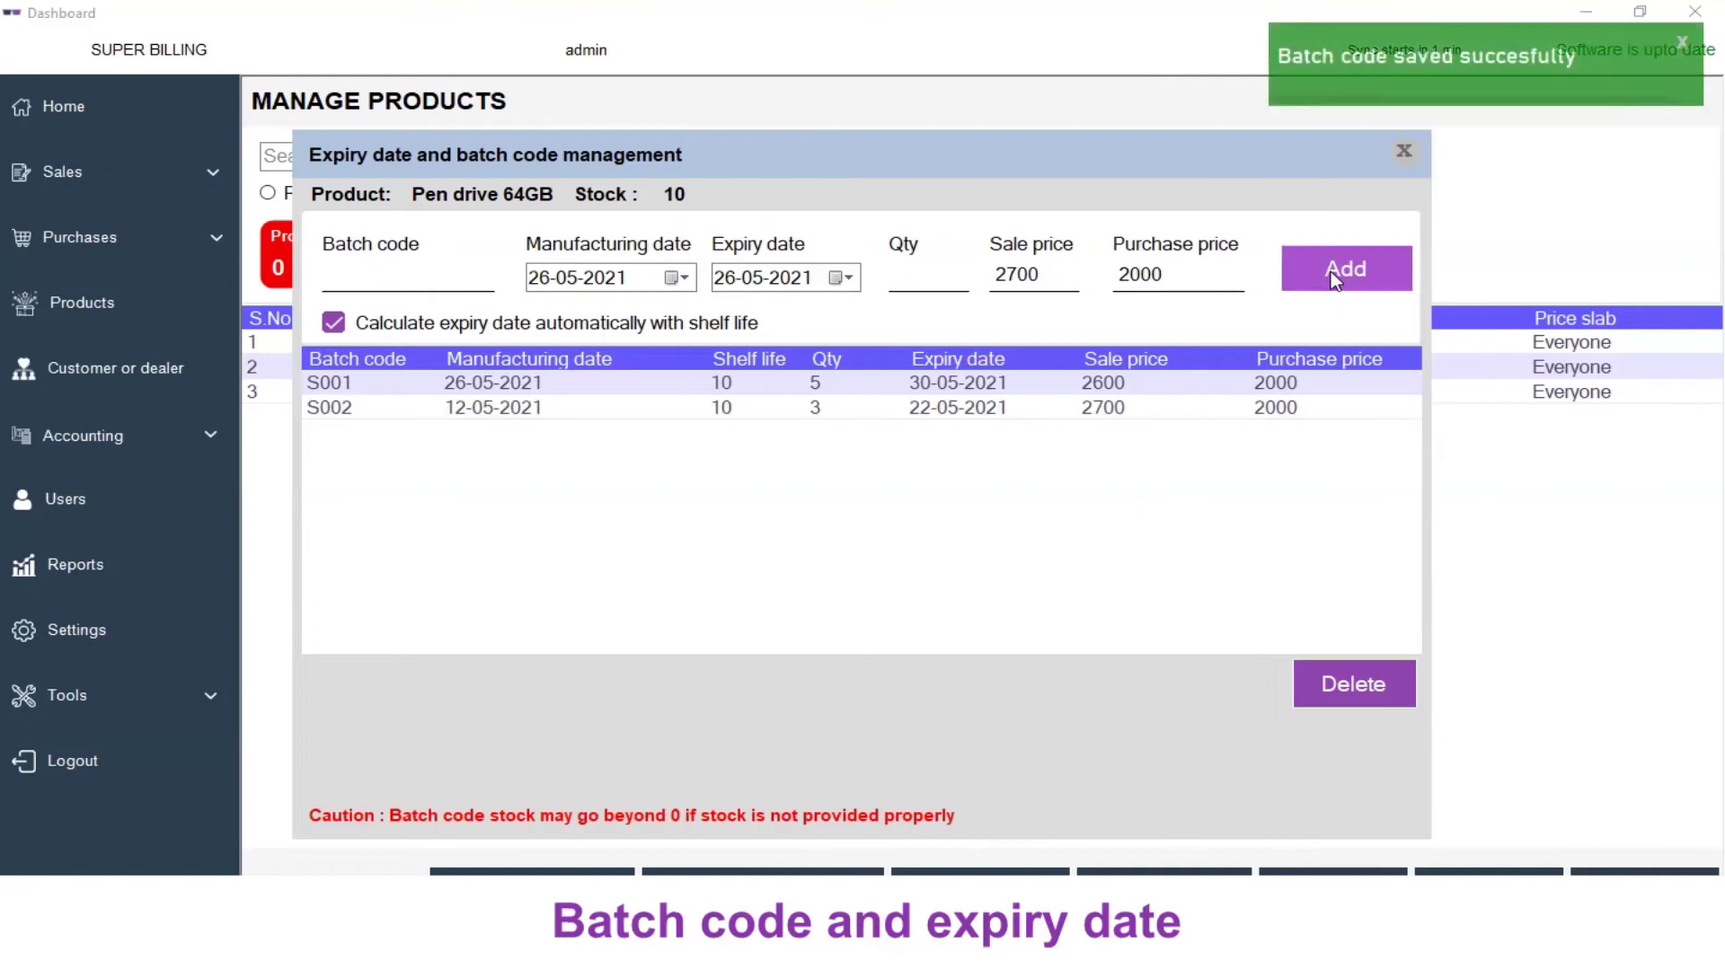
pyautogui.click(417, 406)
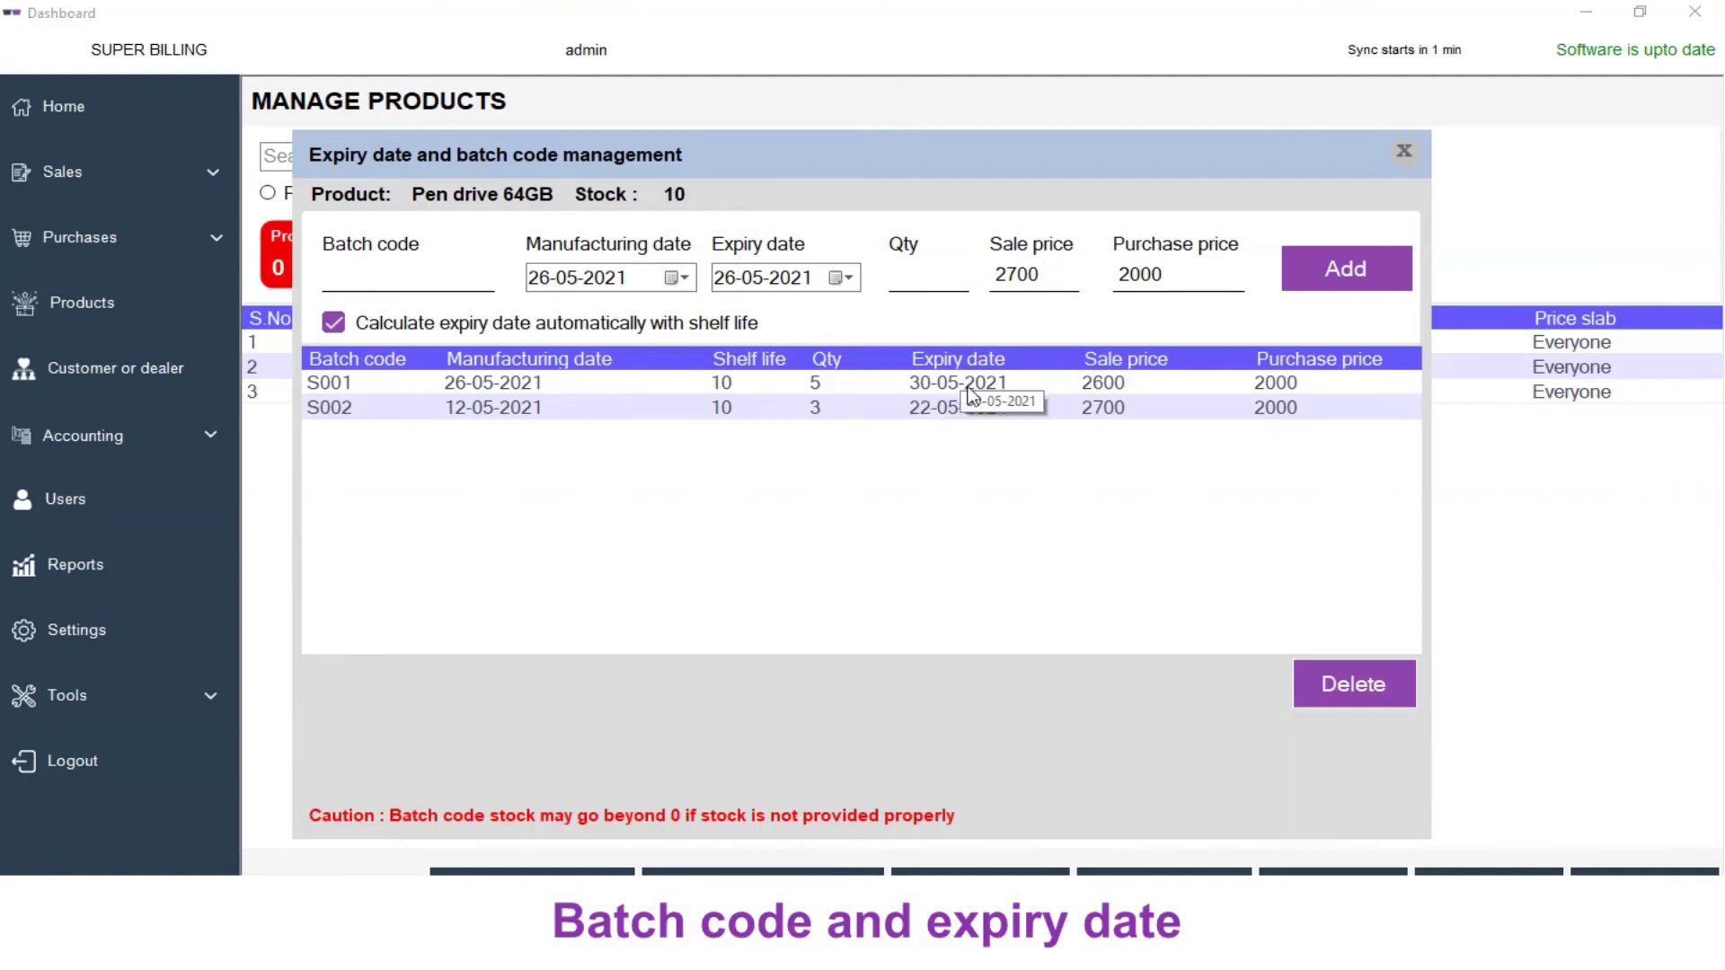
pyautogui.click(1404, 152)
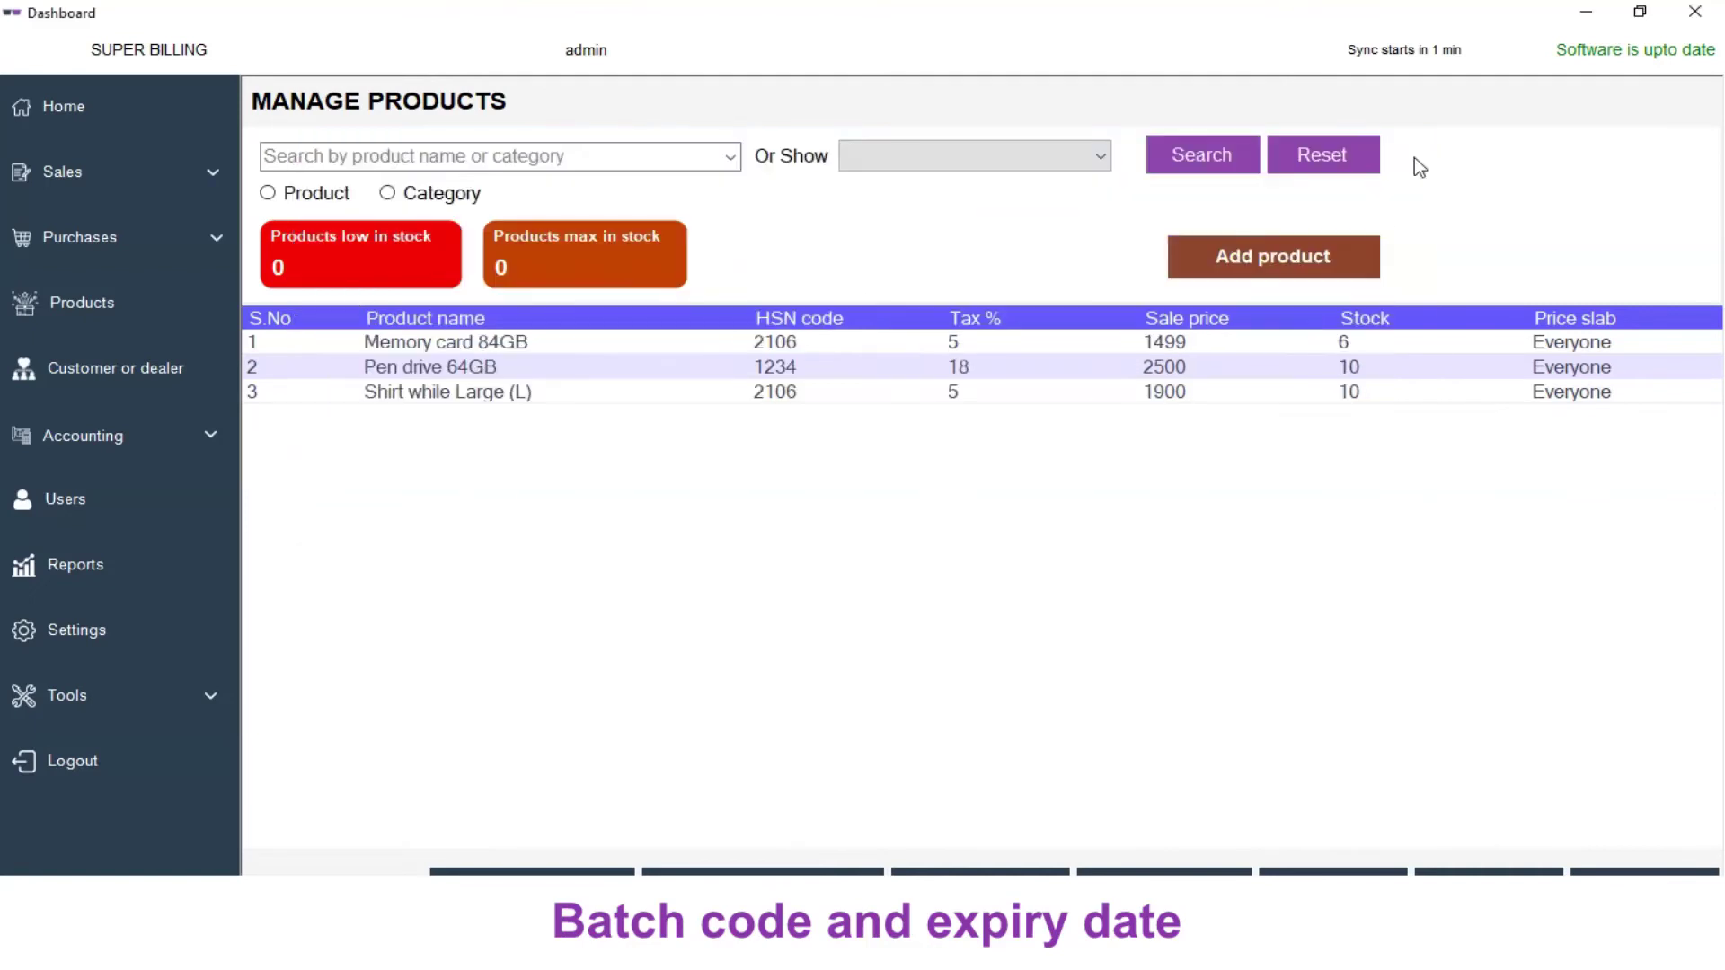
# Start a new sales invoice and select Customer1 as the customer
pyautogui.click(111, 169)
pyautogui.click(101, 231)
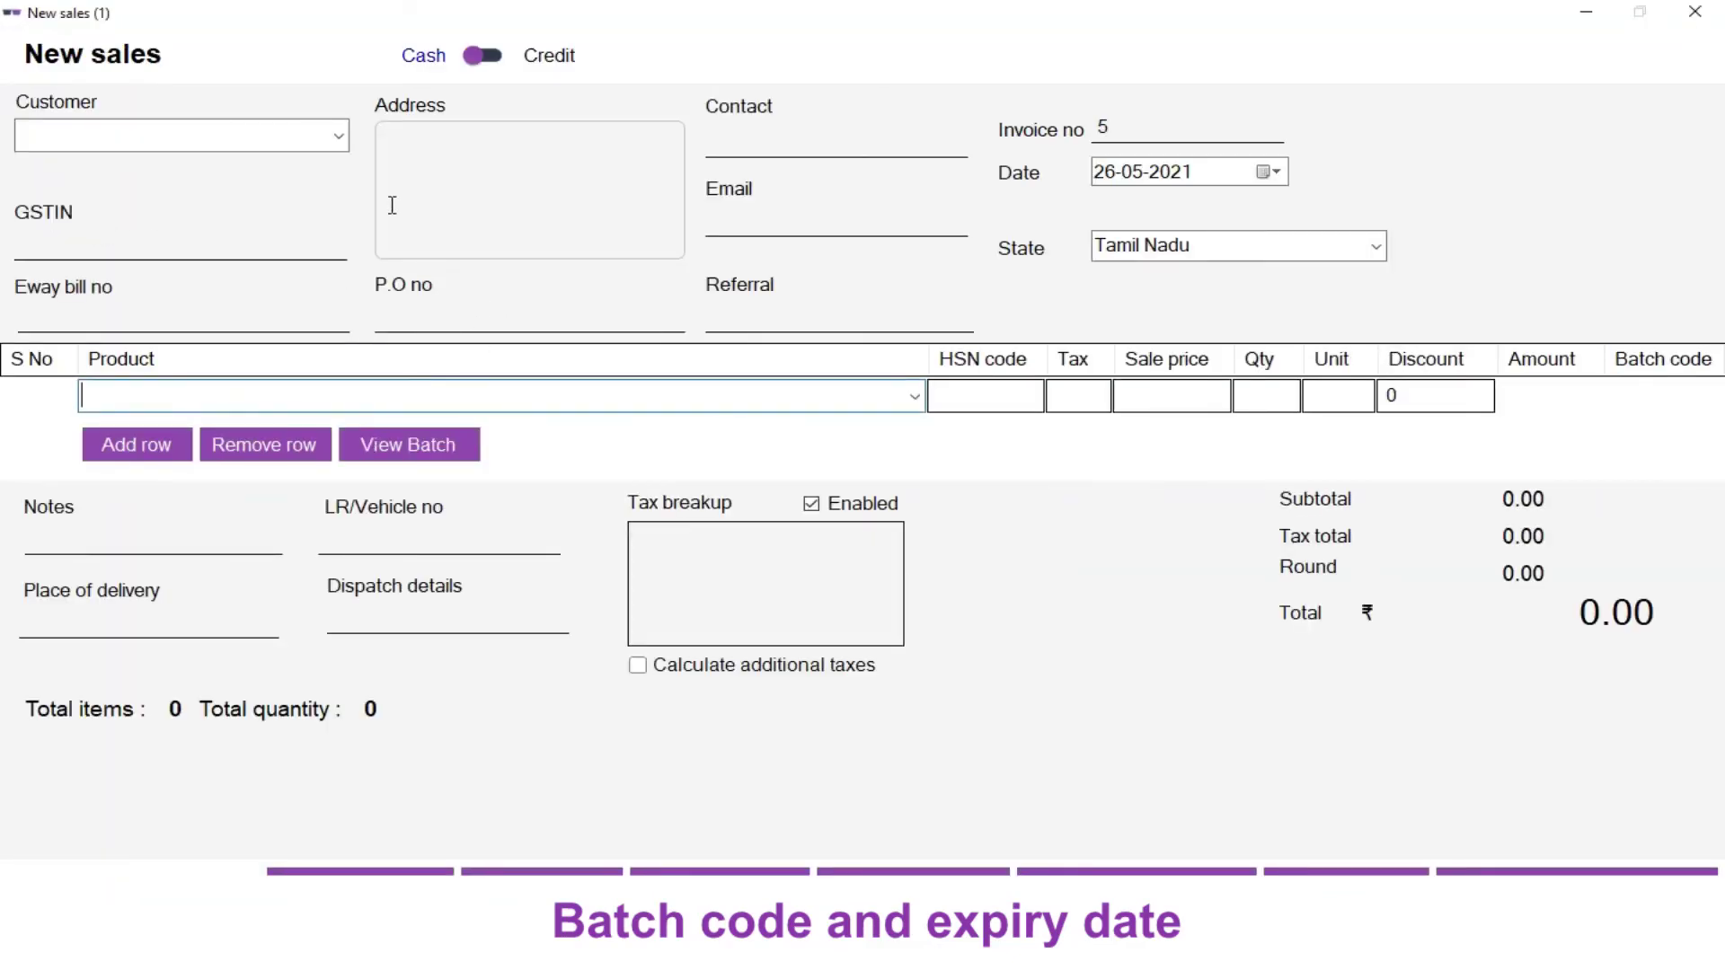
pyautogui.click(338, 137)
pyautogui.click(293, 163)
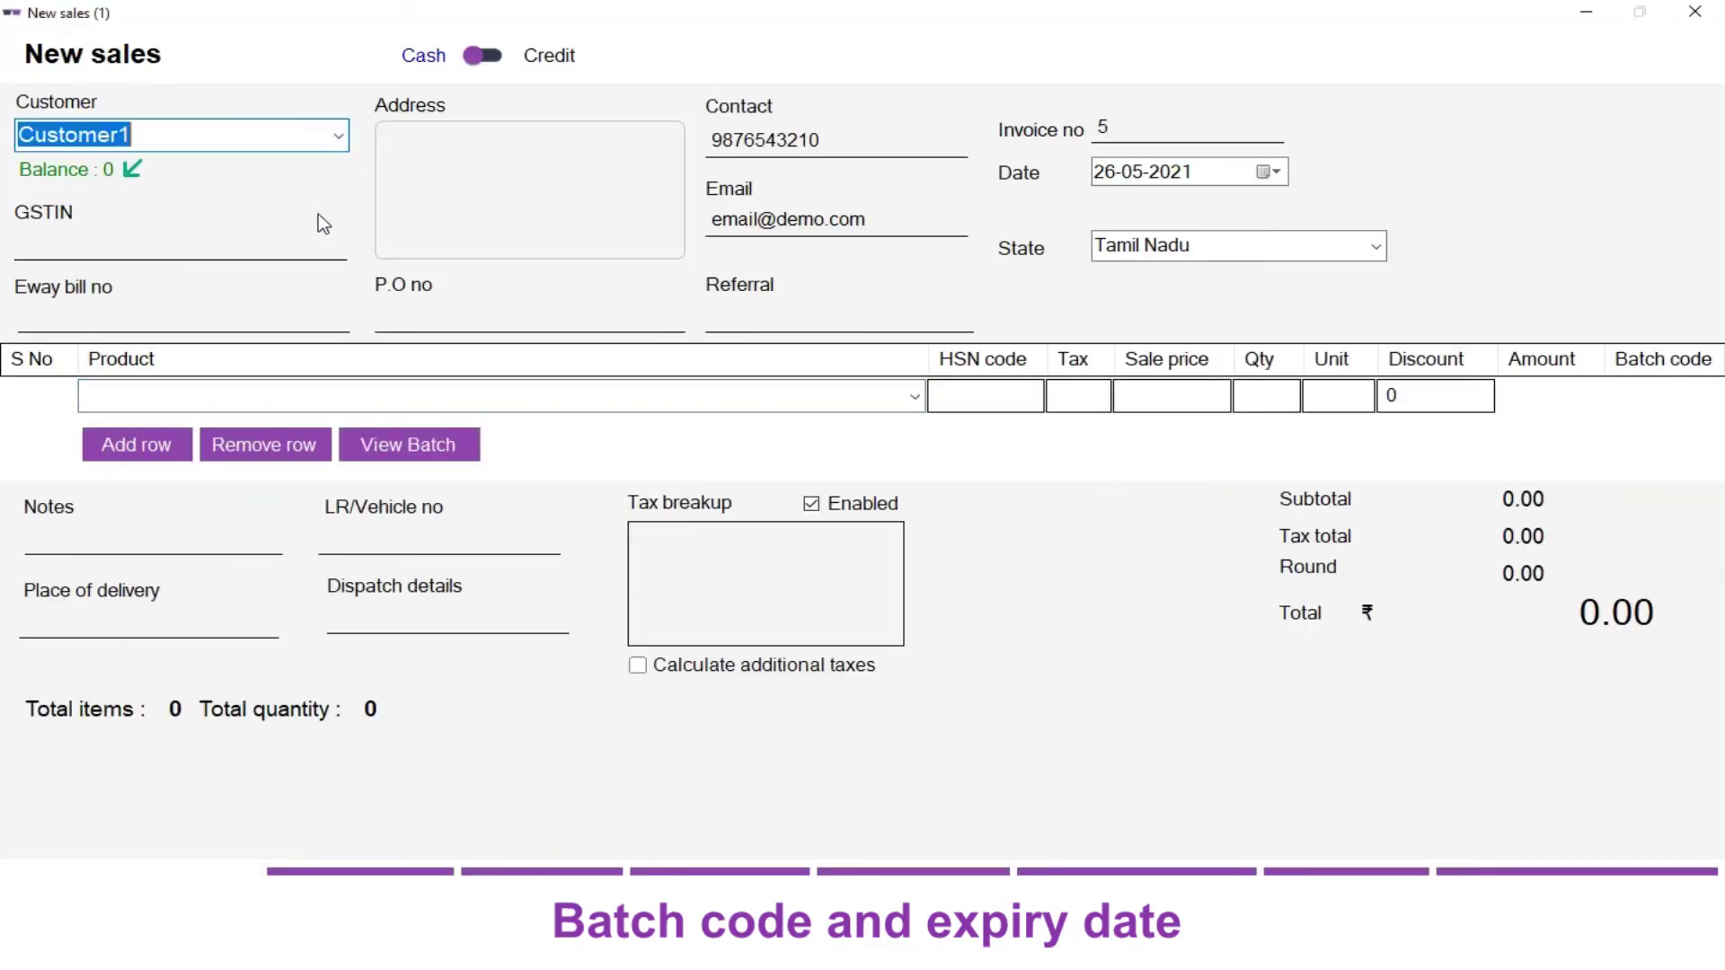
# Add a Pen drive 64GB line to the invoice using batch code S001 with quantity 1
pyautogui.click(389, 406)
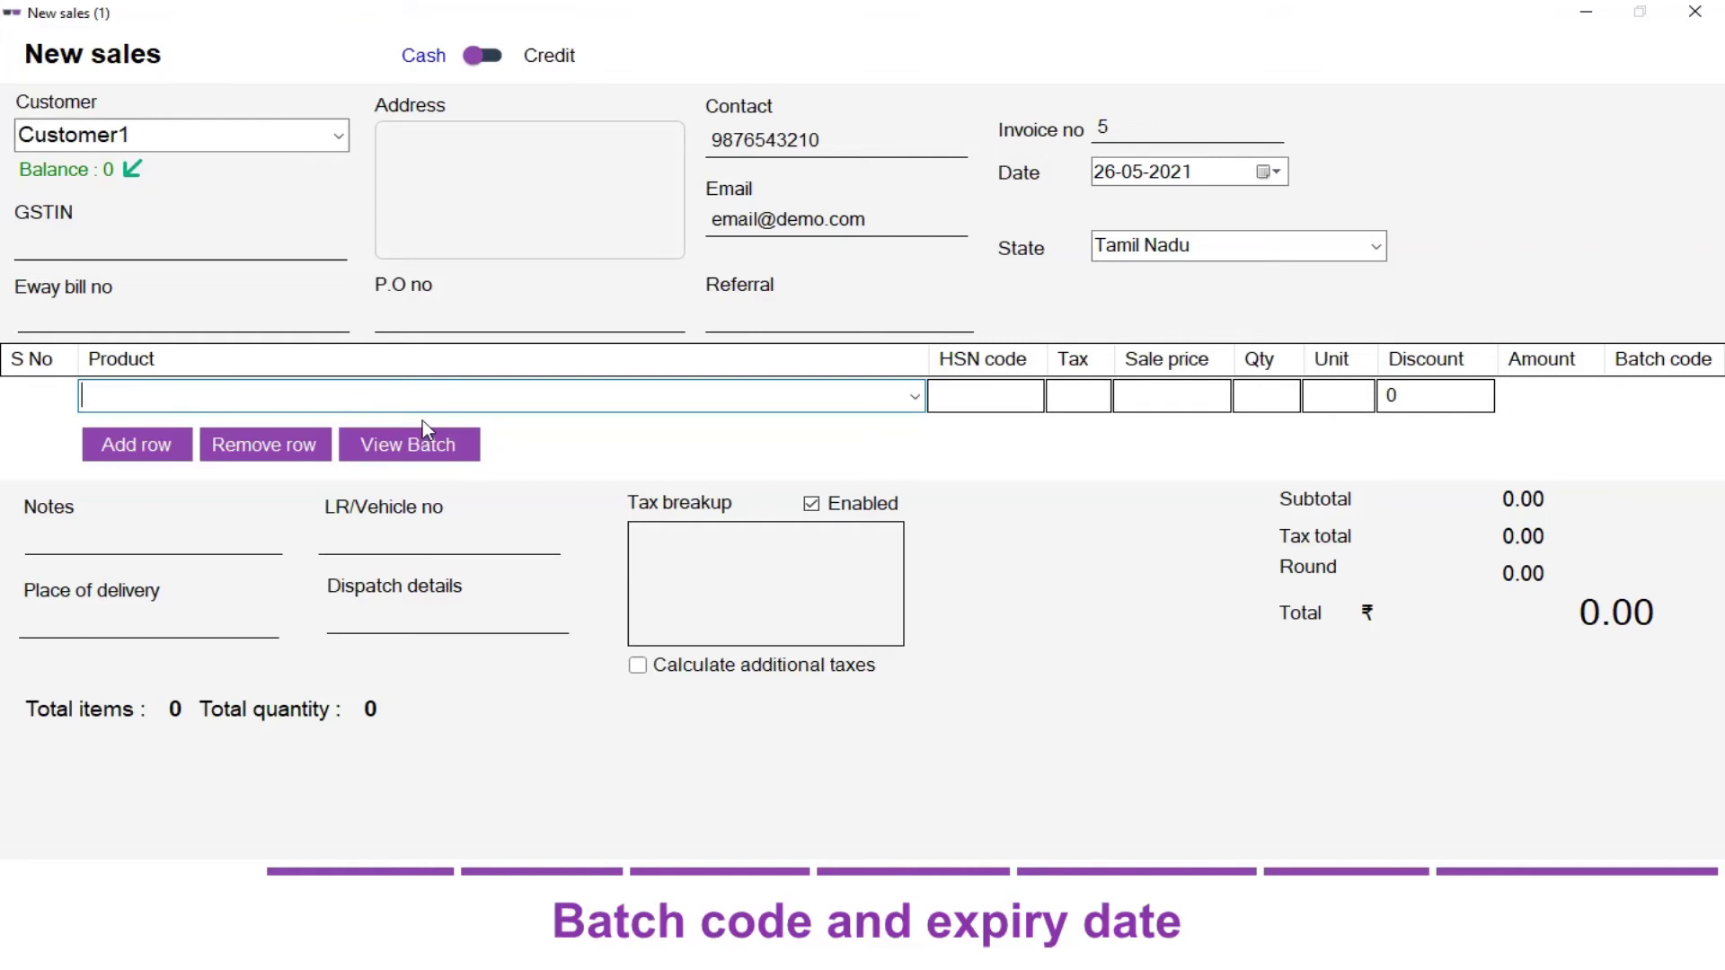
pyautogui.write('S')
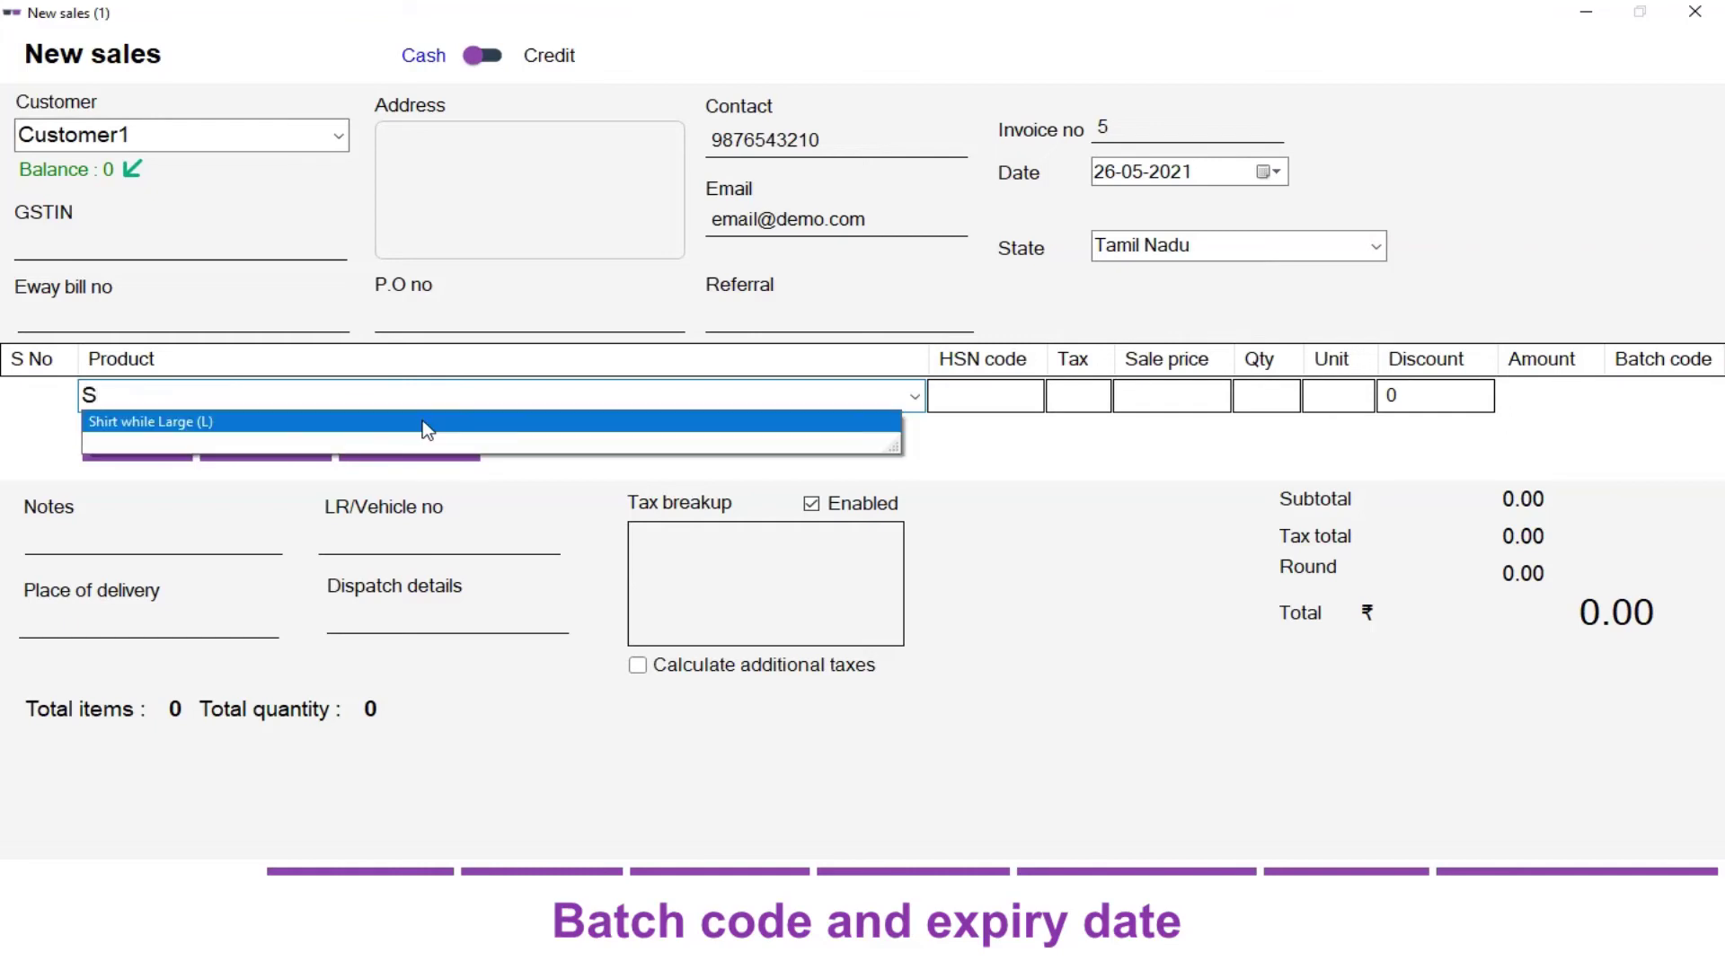
pyautogui.write('001')
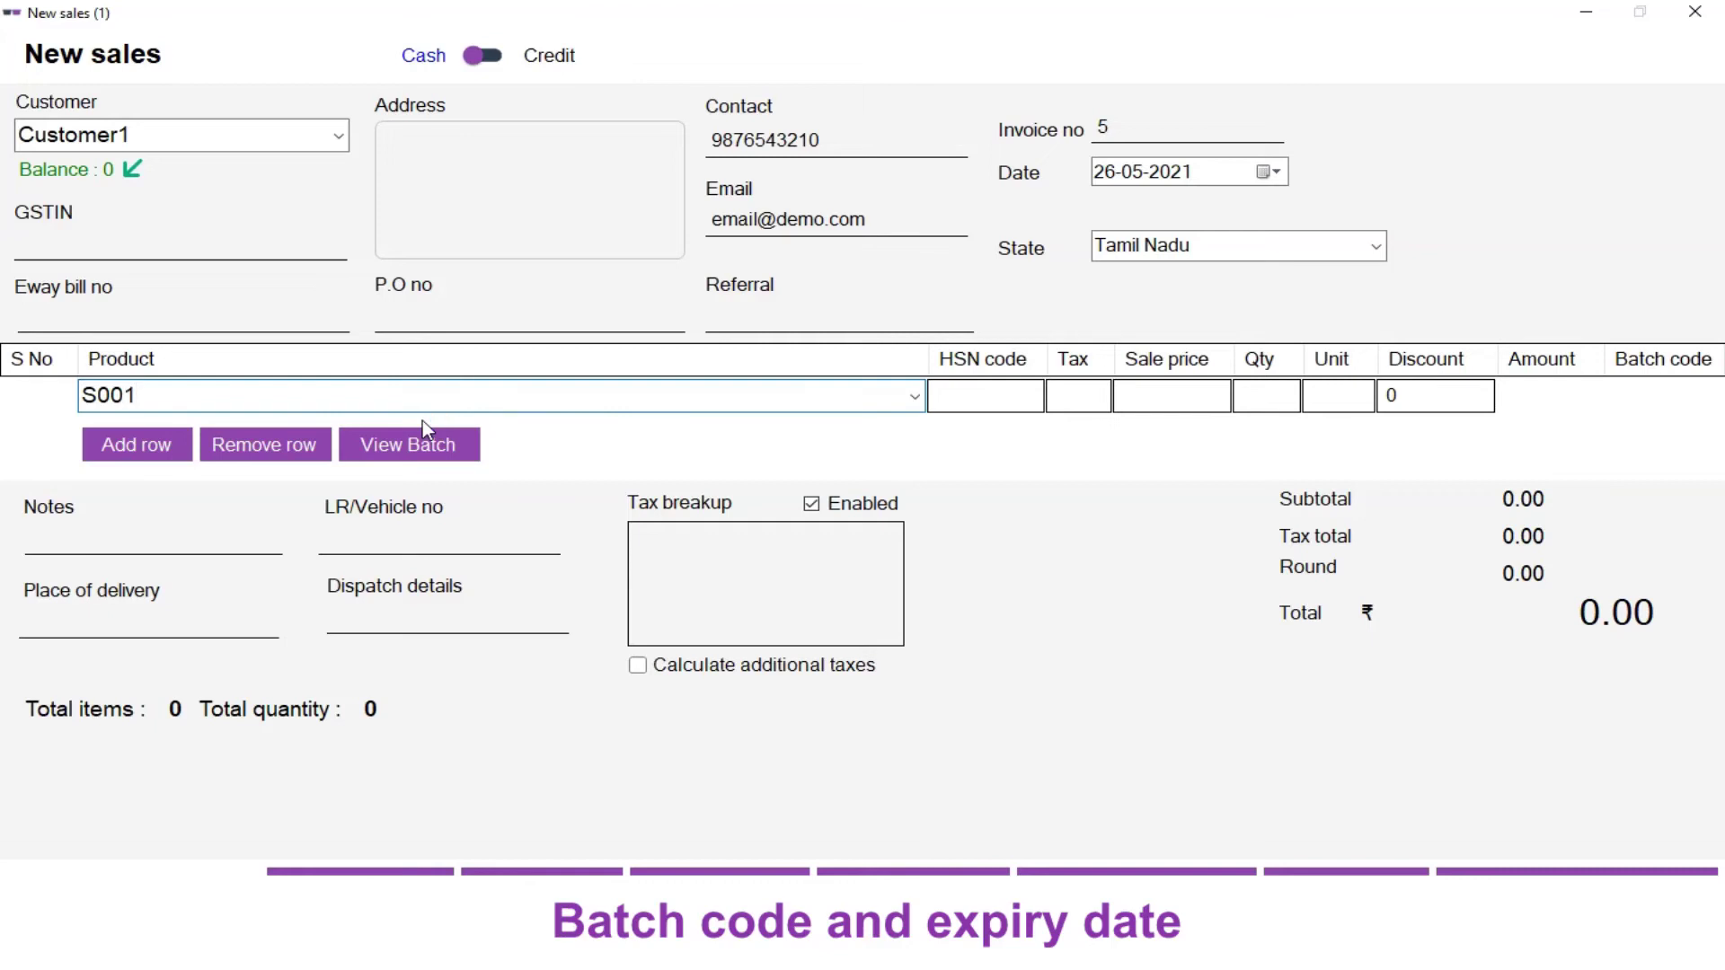
pyautogui.press('Return')
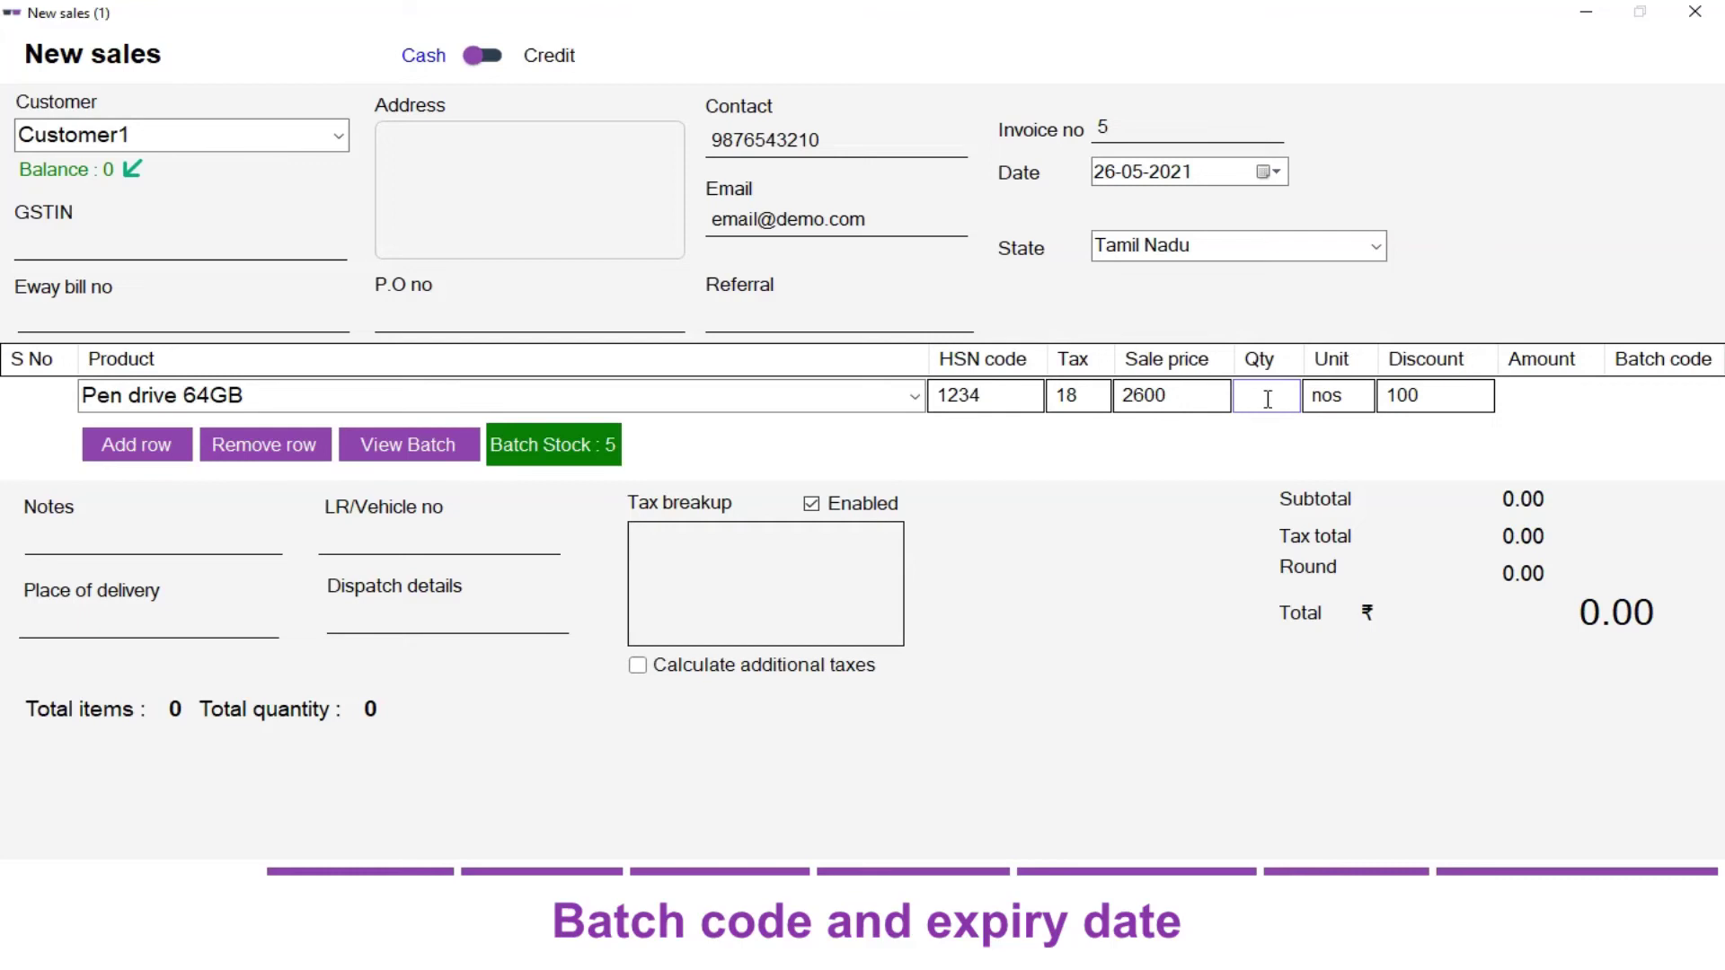
pyautogui.write('1')
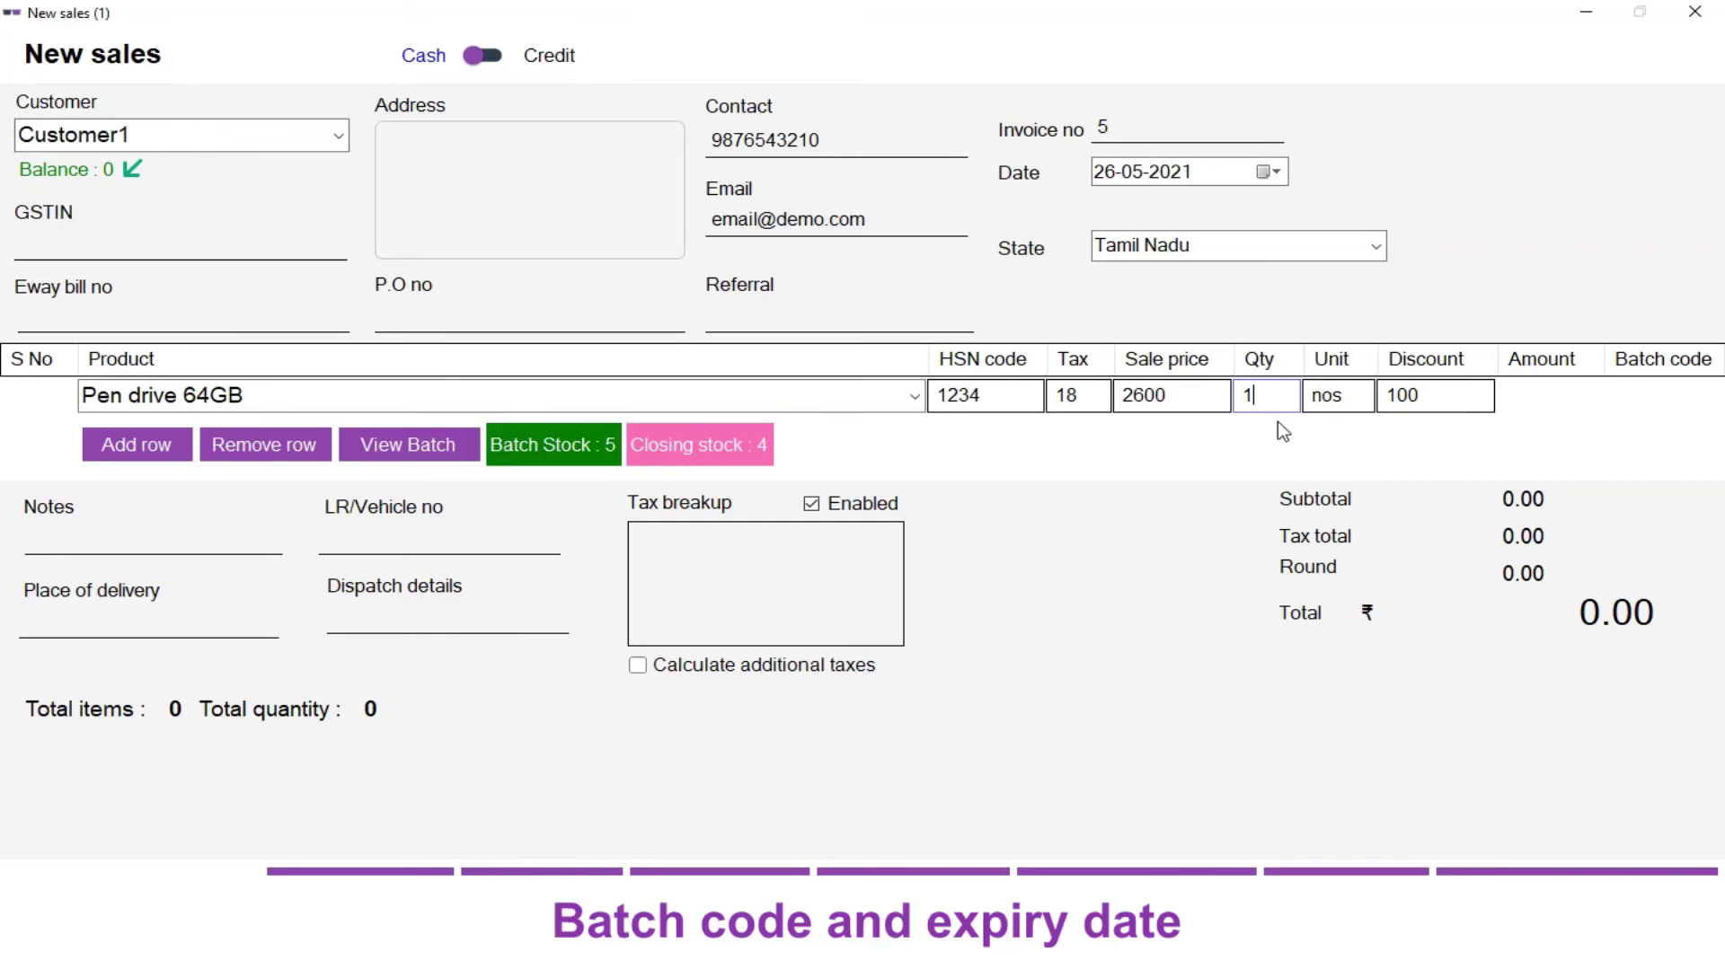
pyautogui.press('Return')
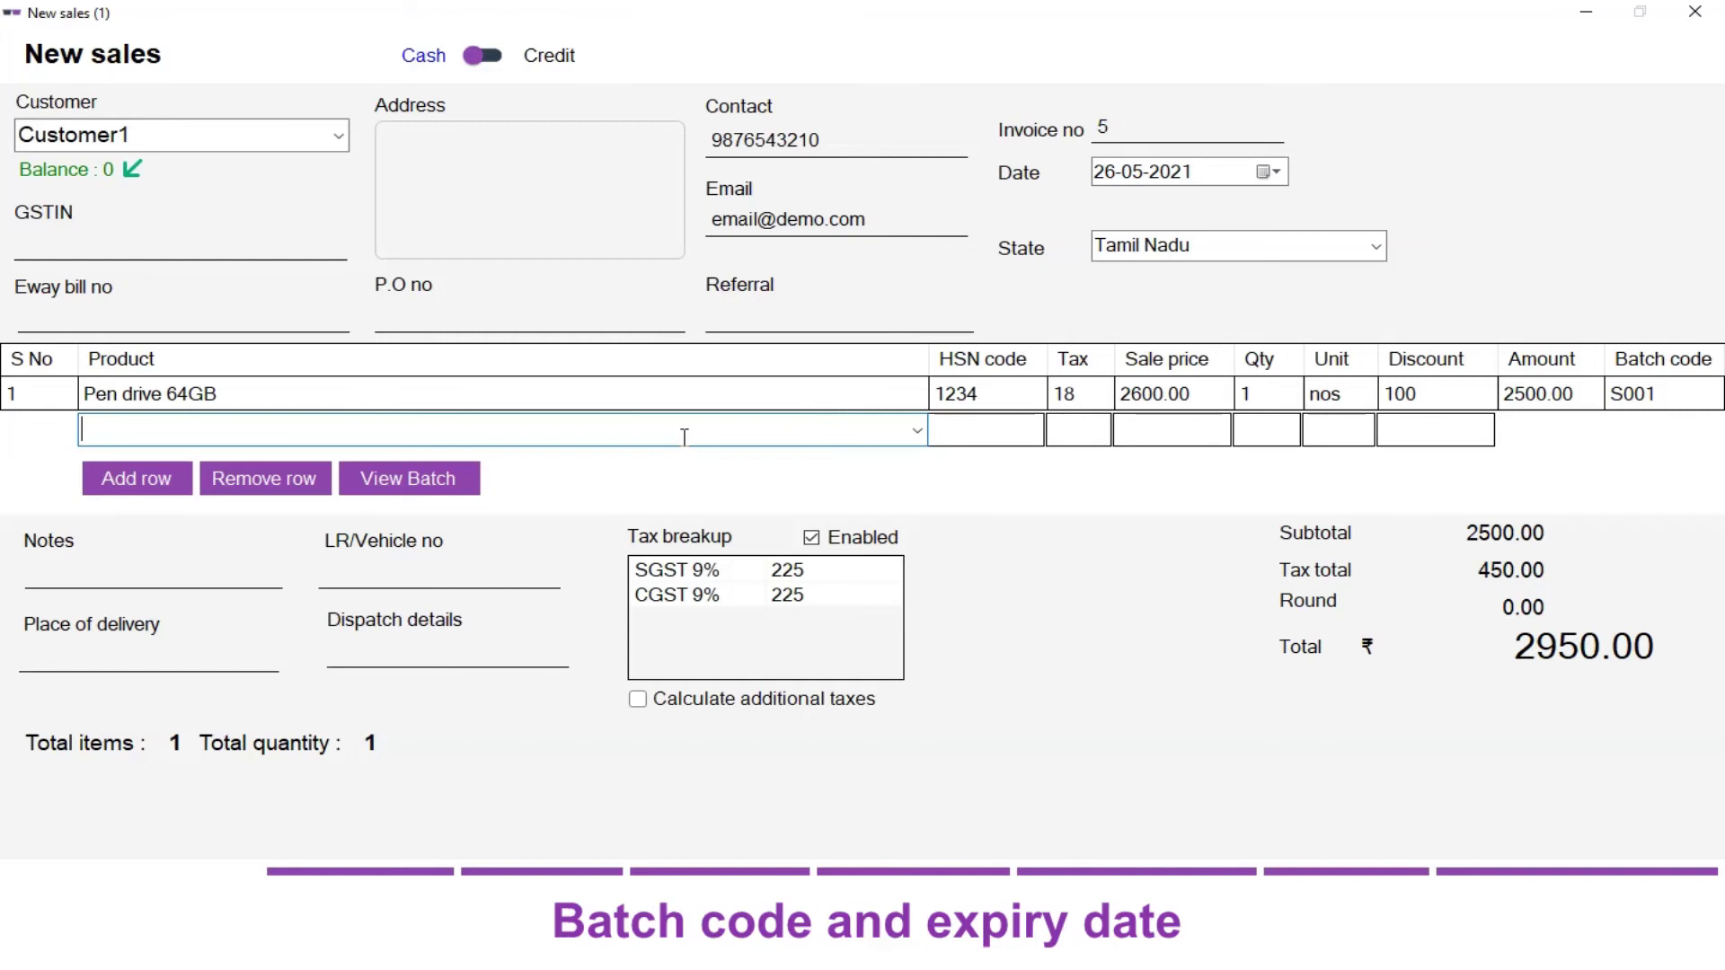
# Add a second Pen drive 64GB line to the invoice using batch code S002 with quantity 1
pyautogui.write('S002')
pyautogui.press('Return')
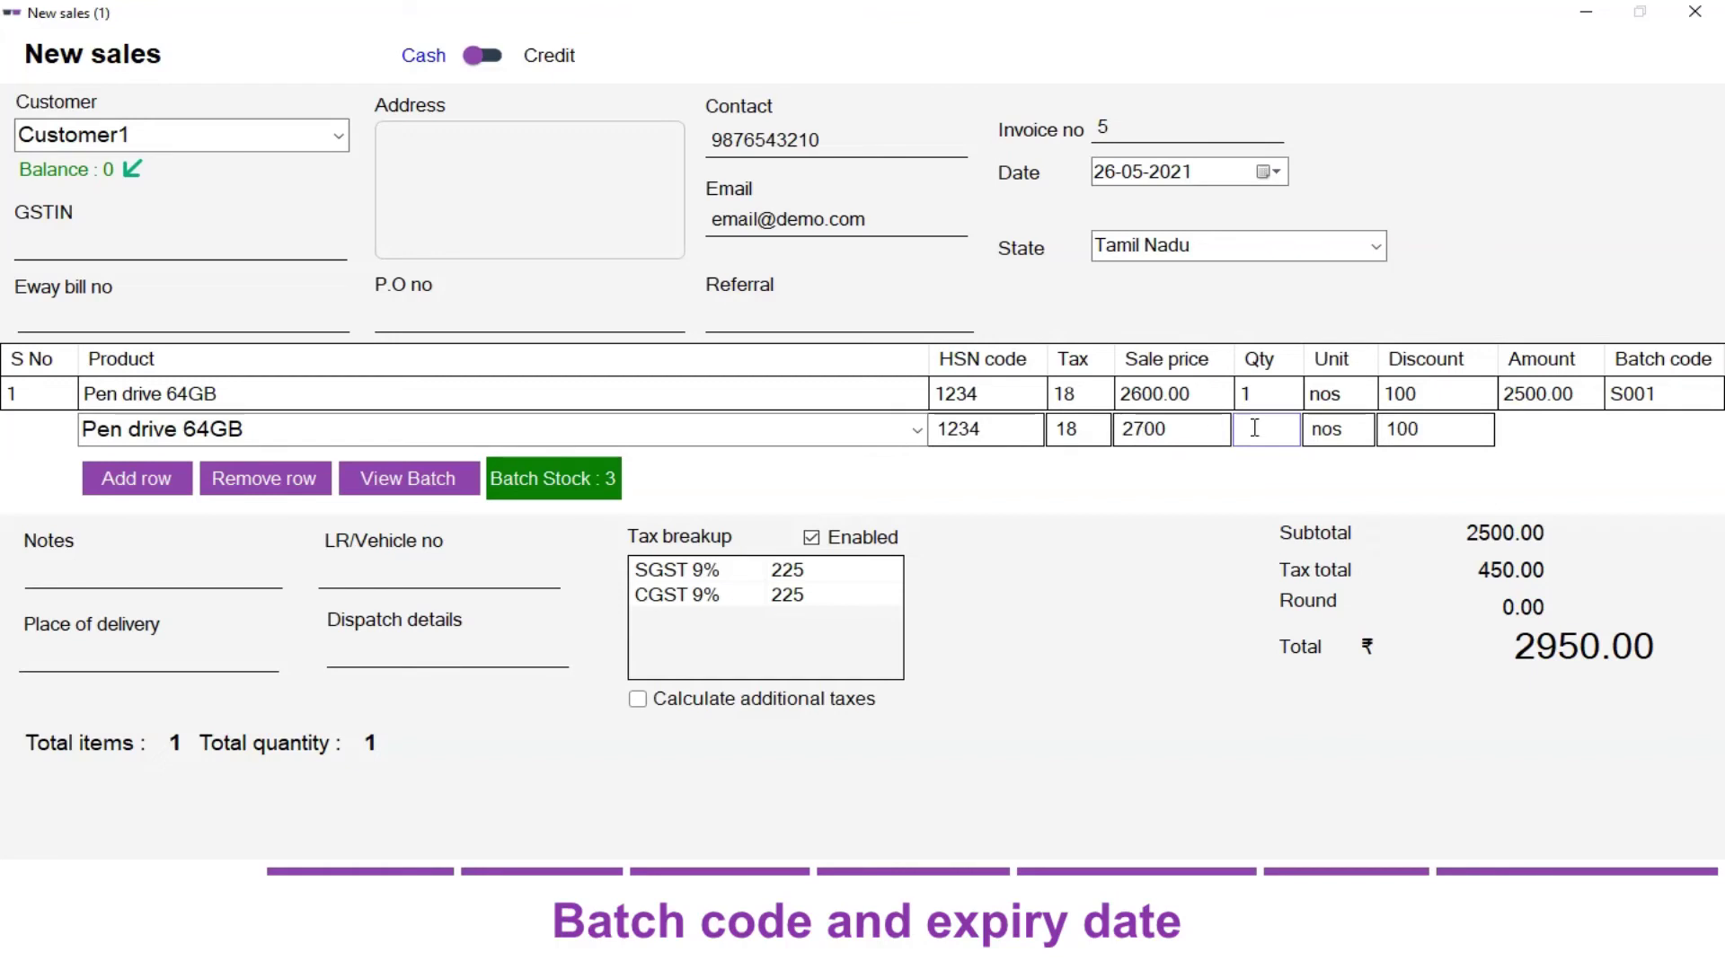
pyautogui.write('1')
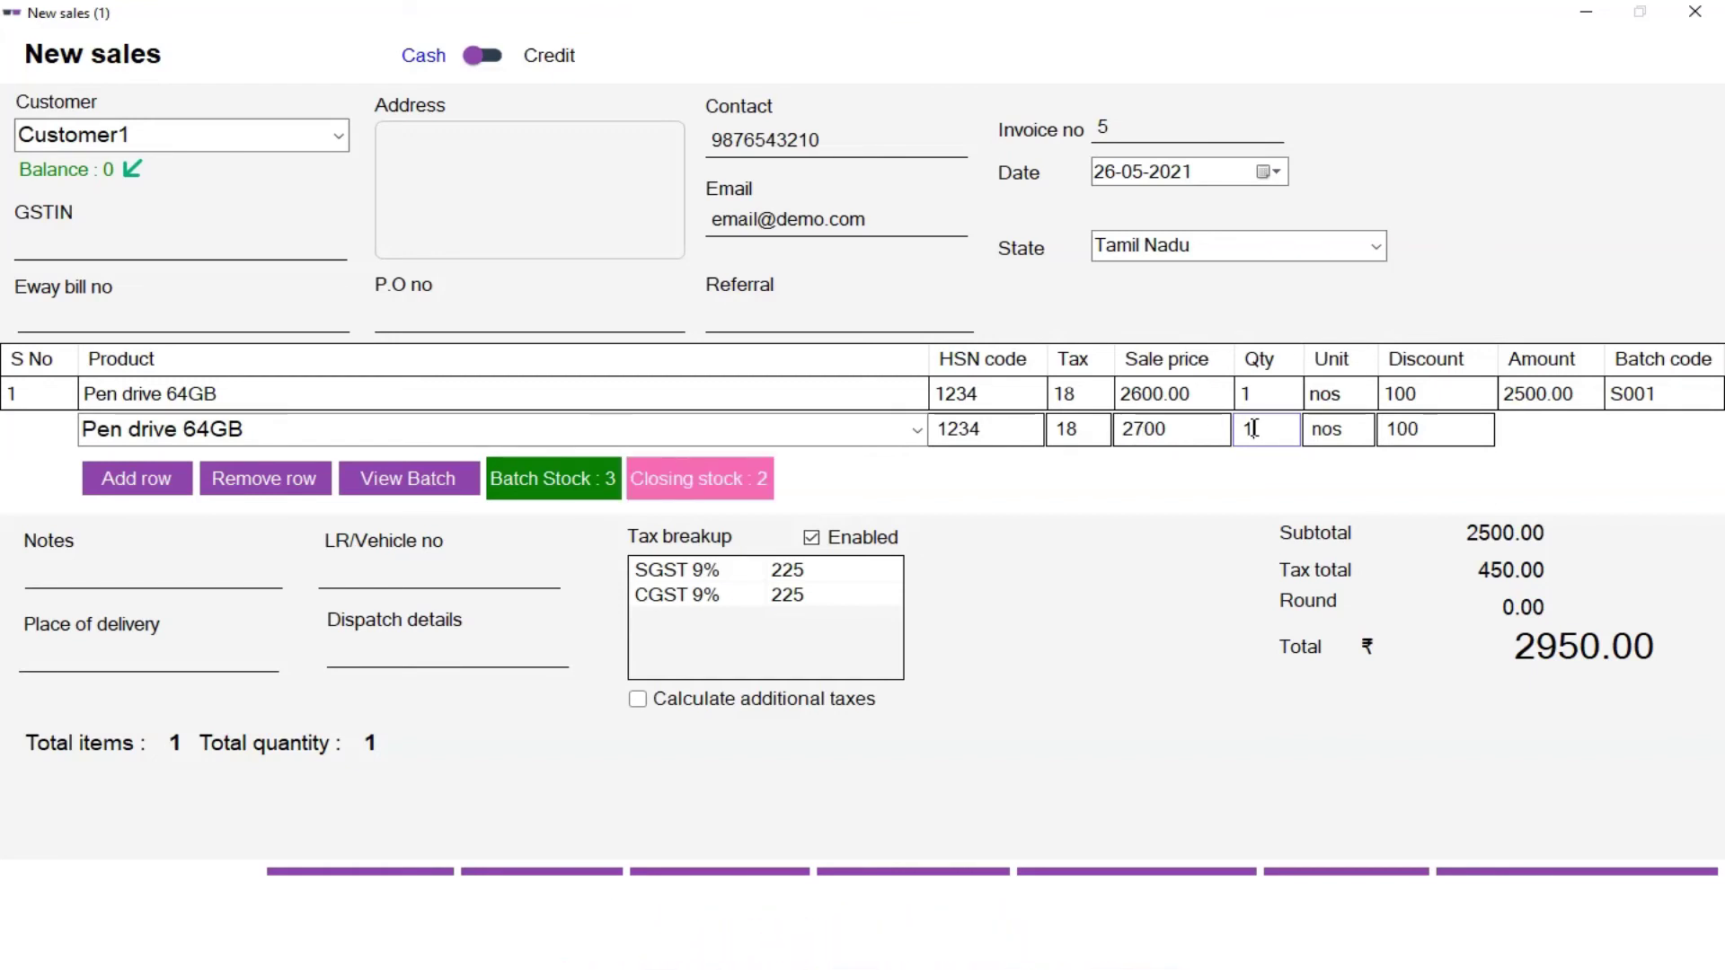
pyautogui.press('Return')
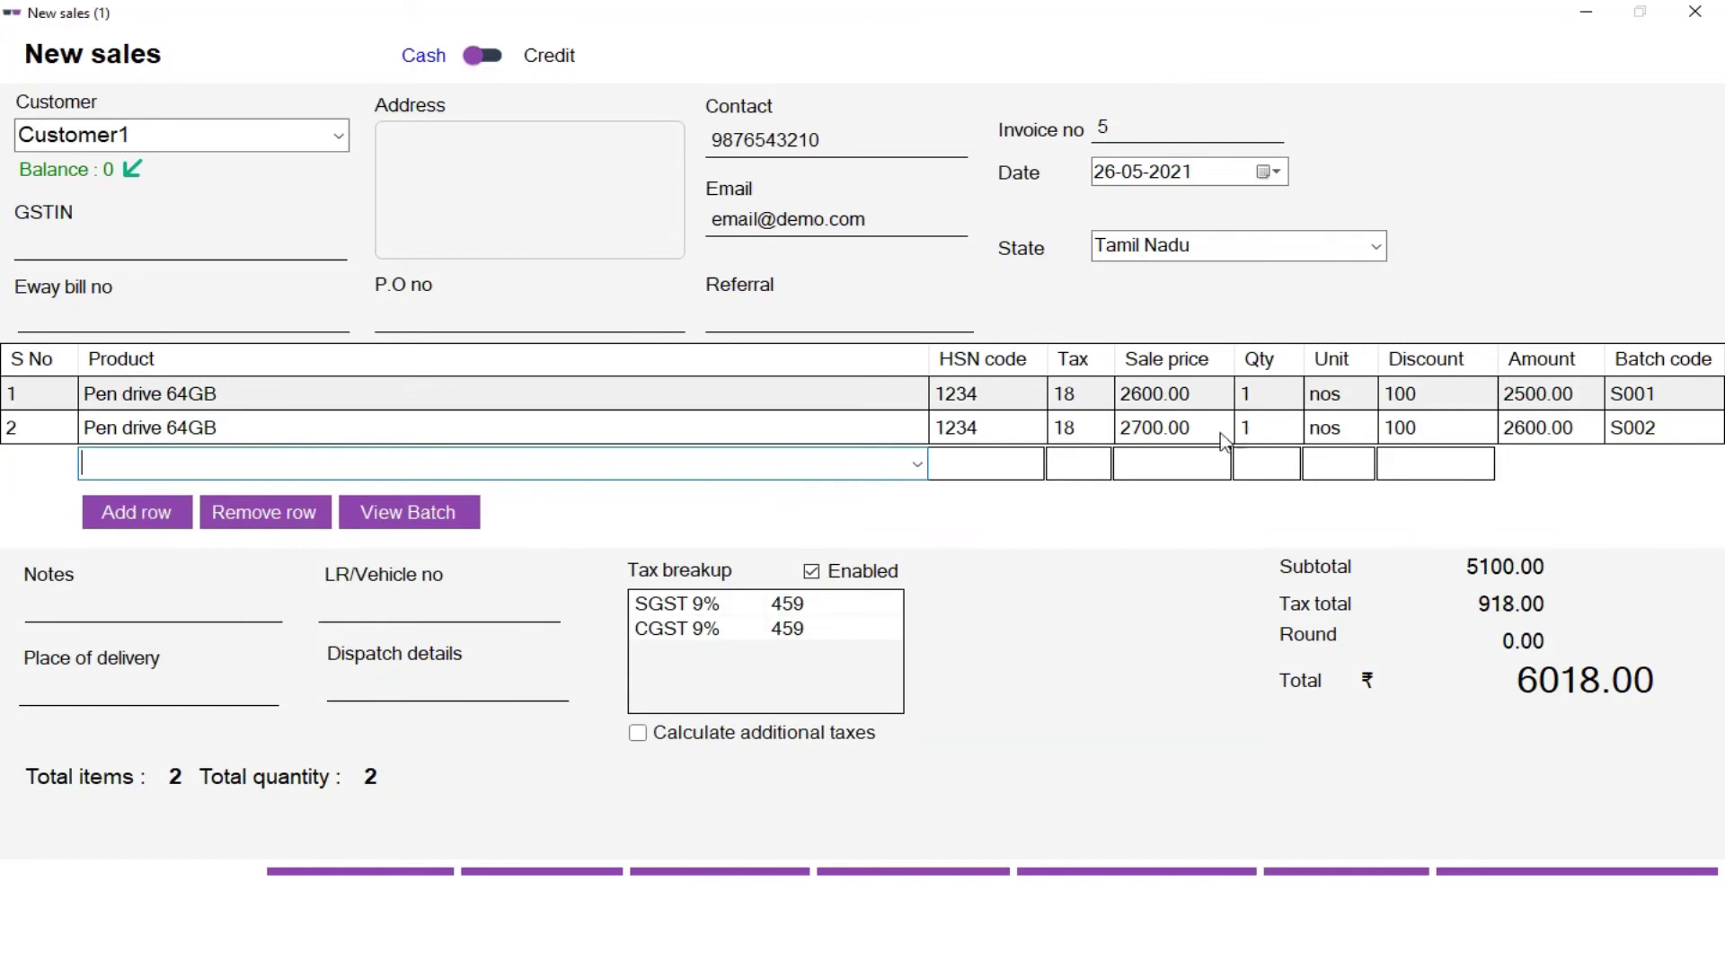
pyautogui.click(1696, 438)
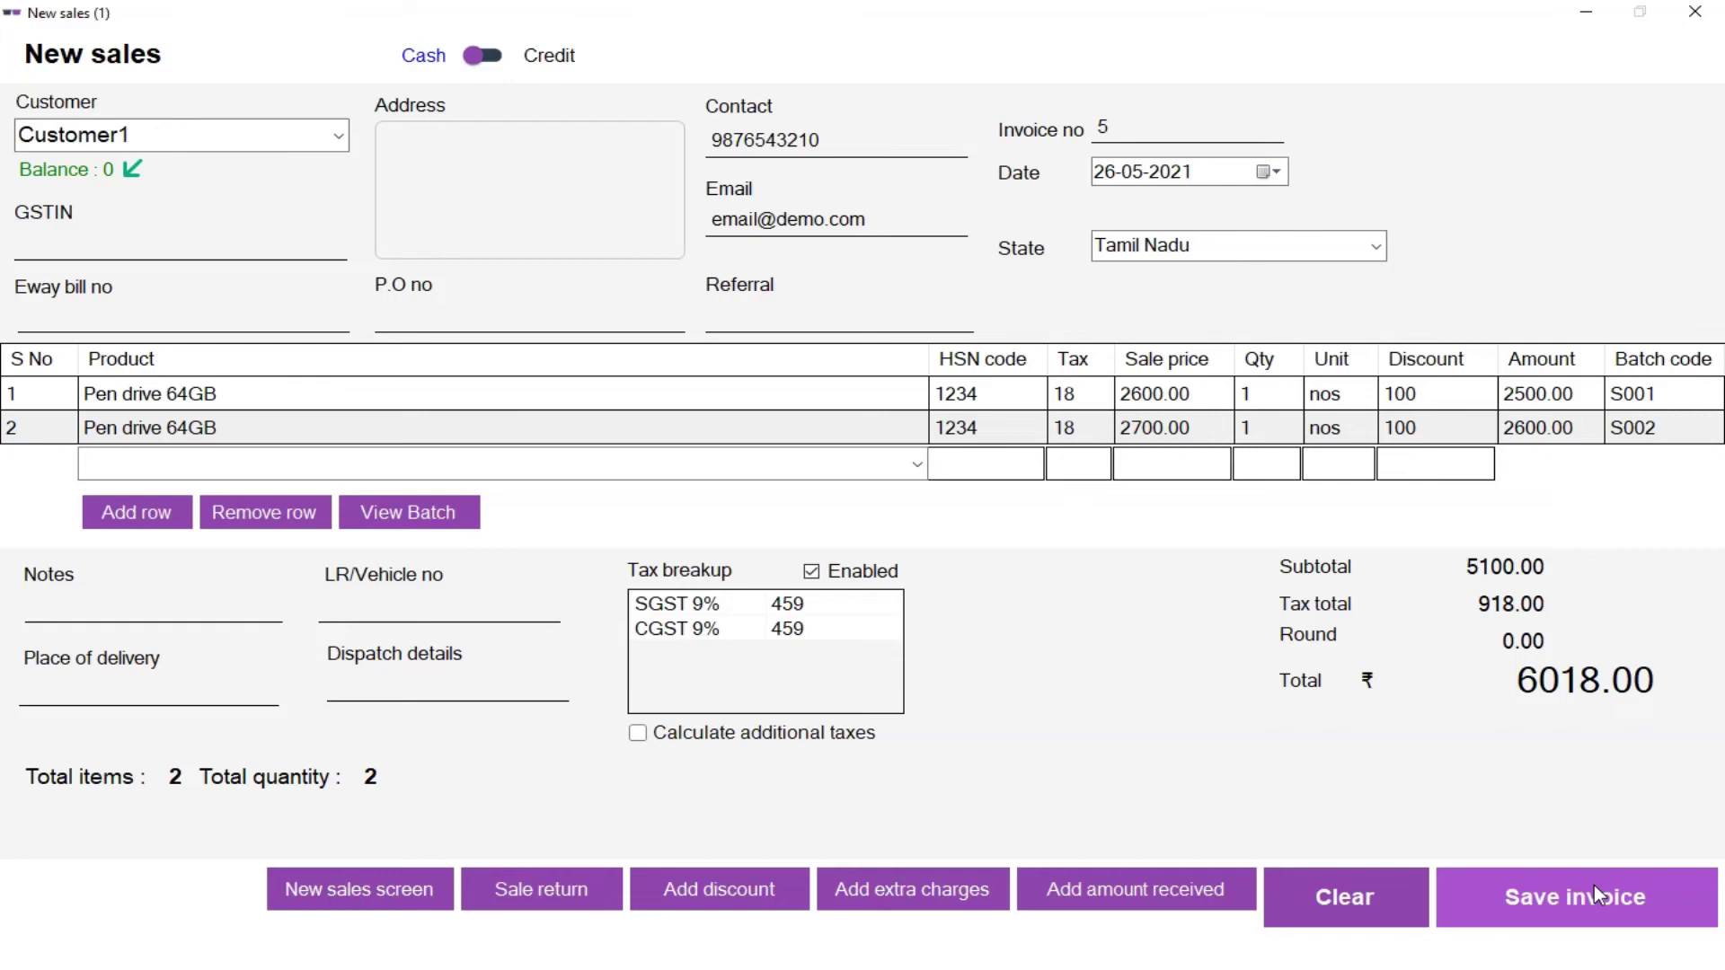
# Try to save the invoice, and check batch S002 in the batch list of Pen drive 64GB
pyautogui.click(1109, 174)
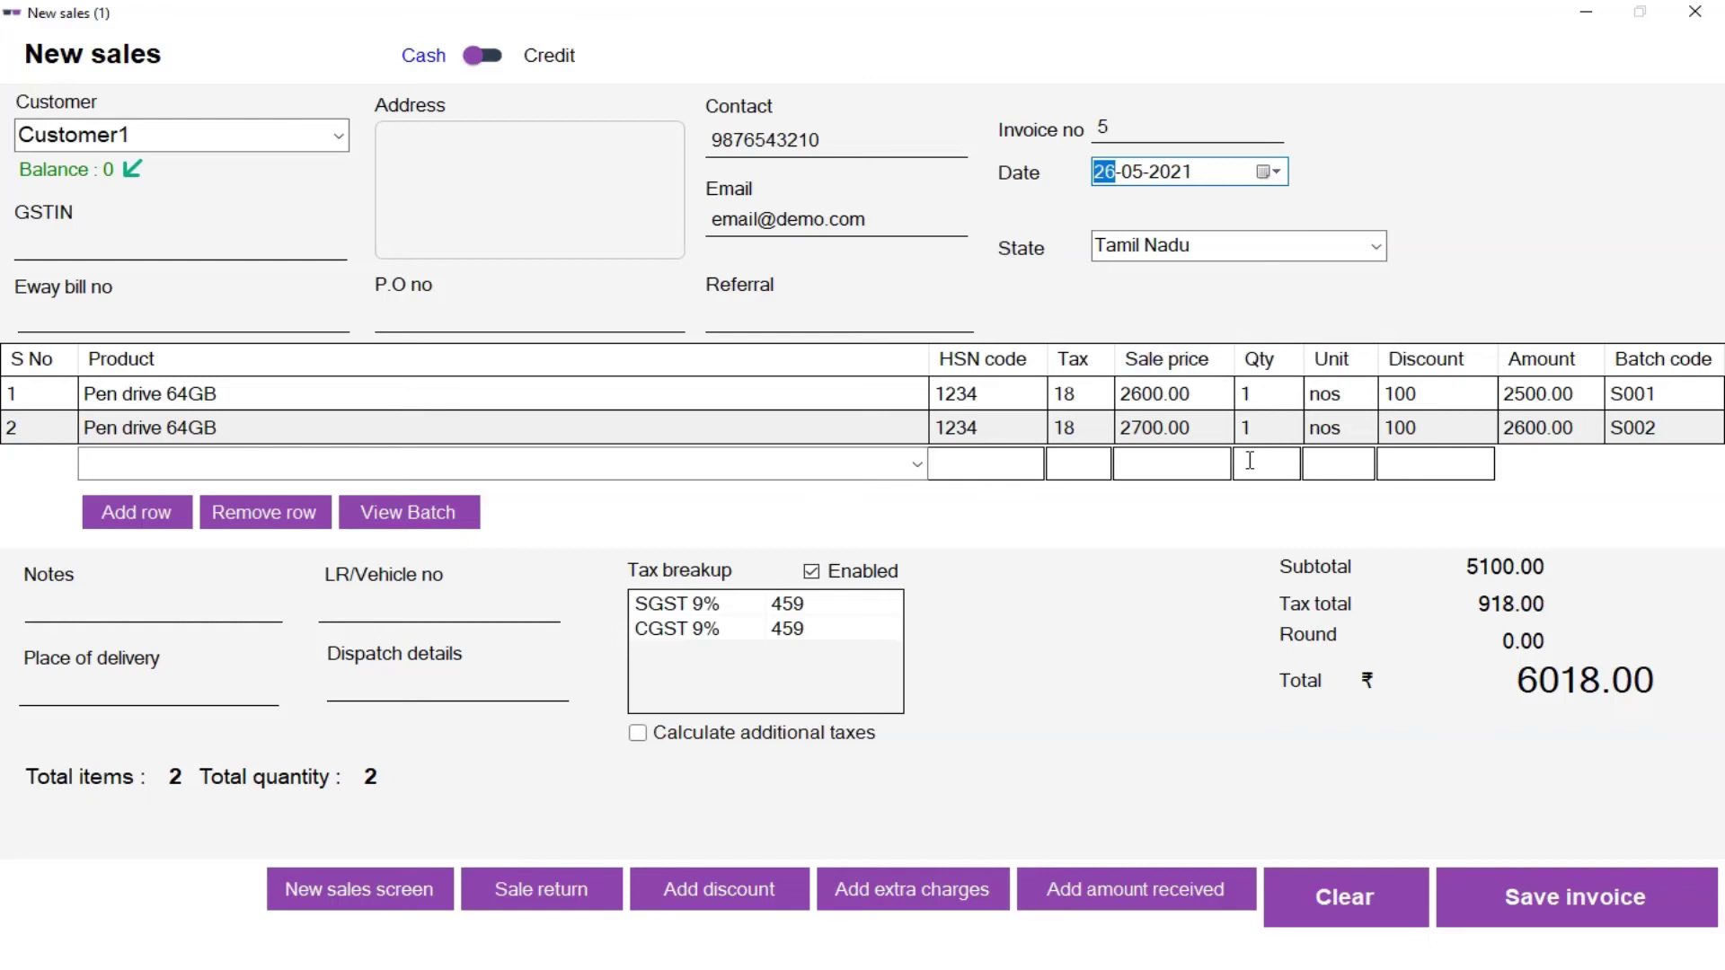
pyautogui.click(1586, 900)
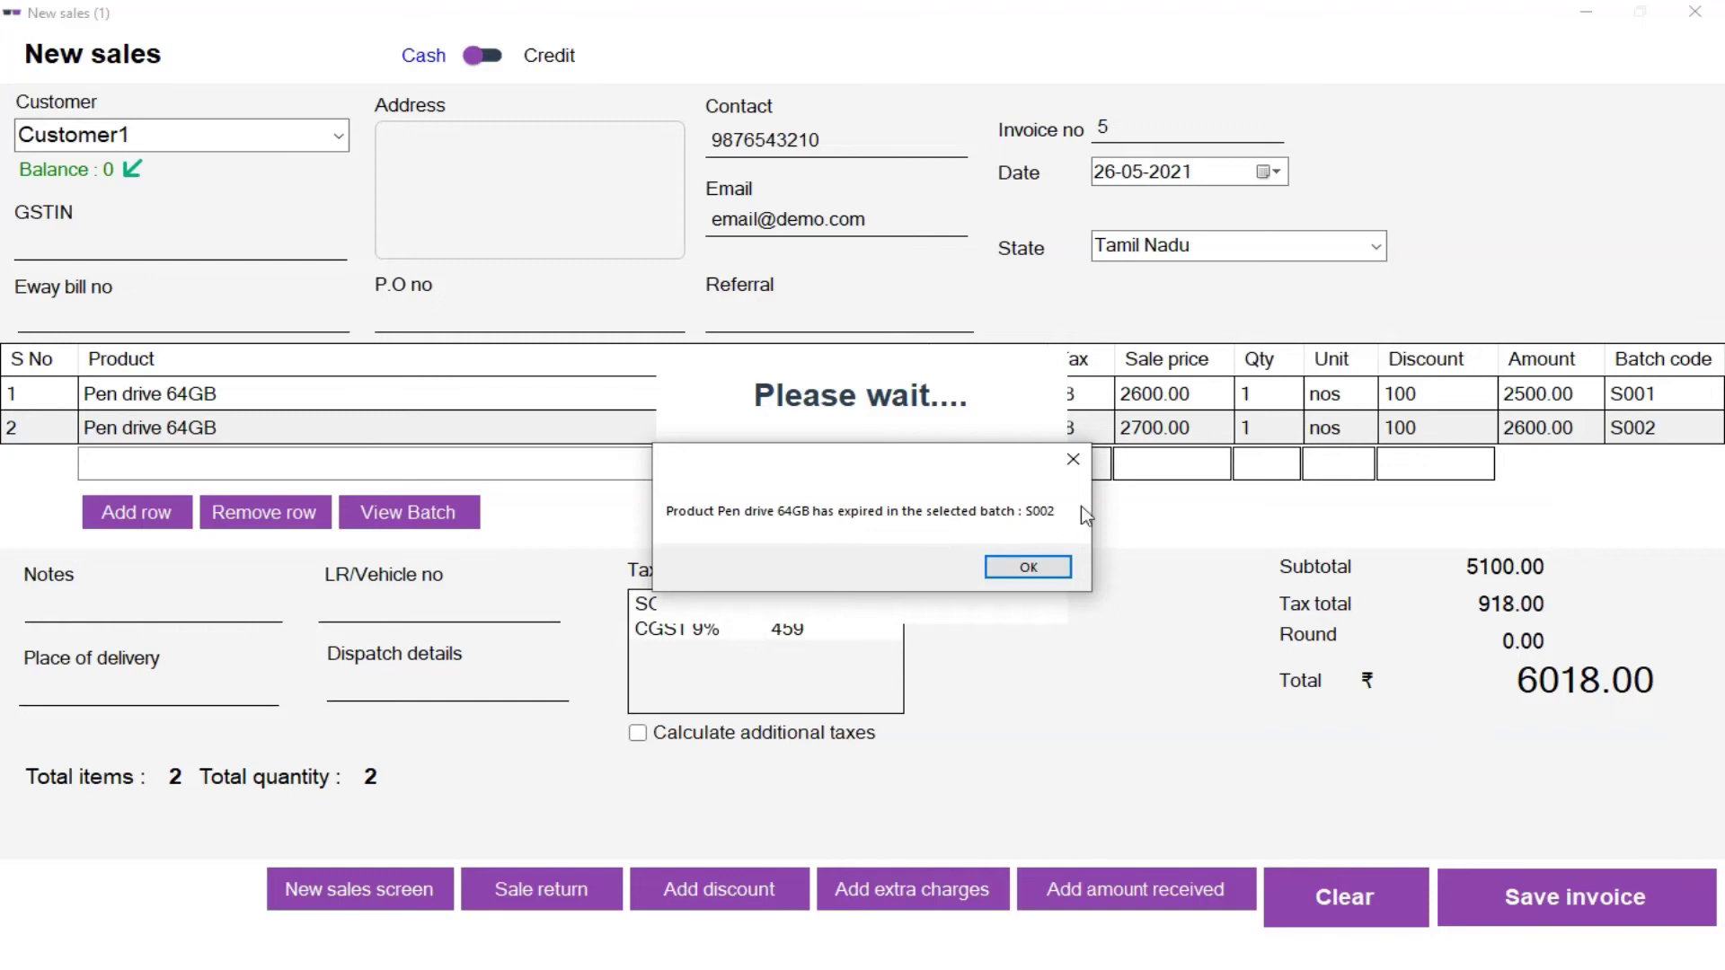
pyautogui.click(1042, 567)
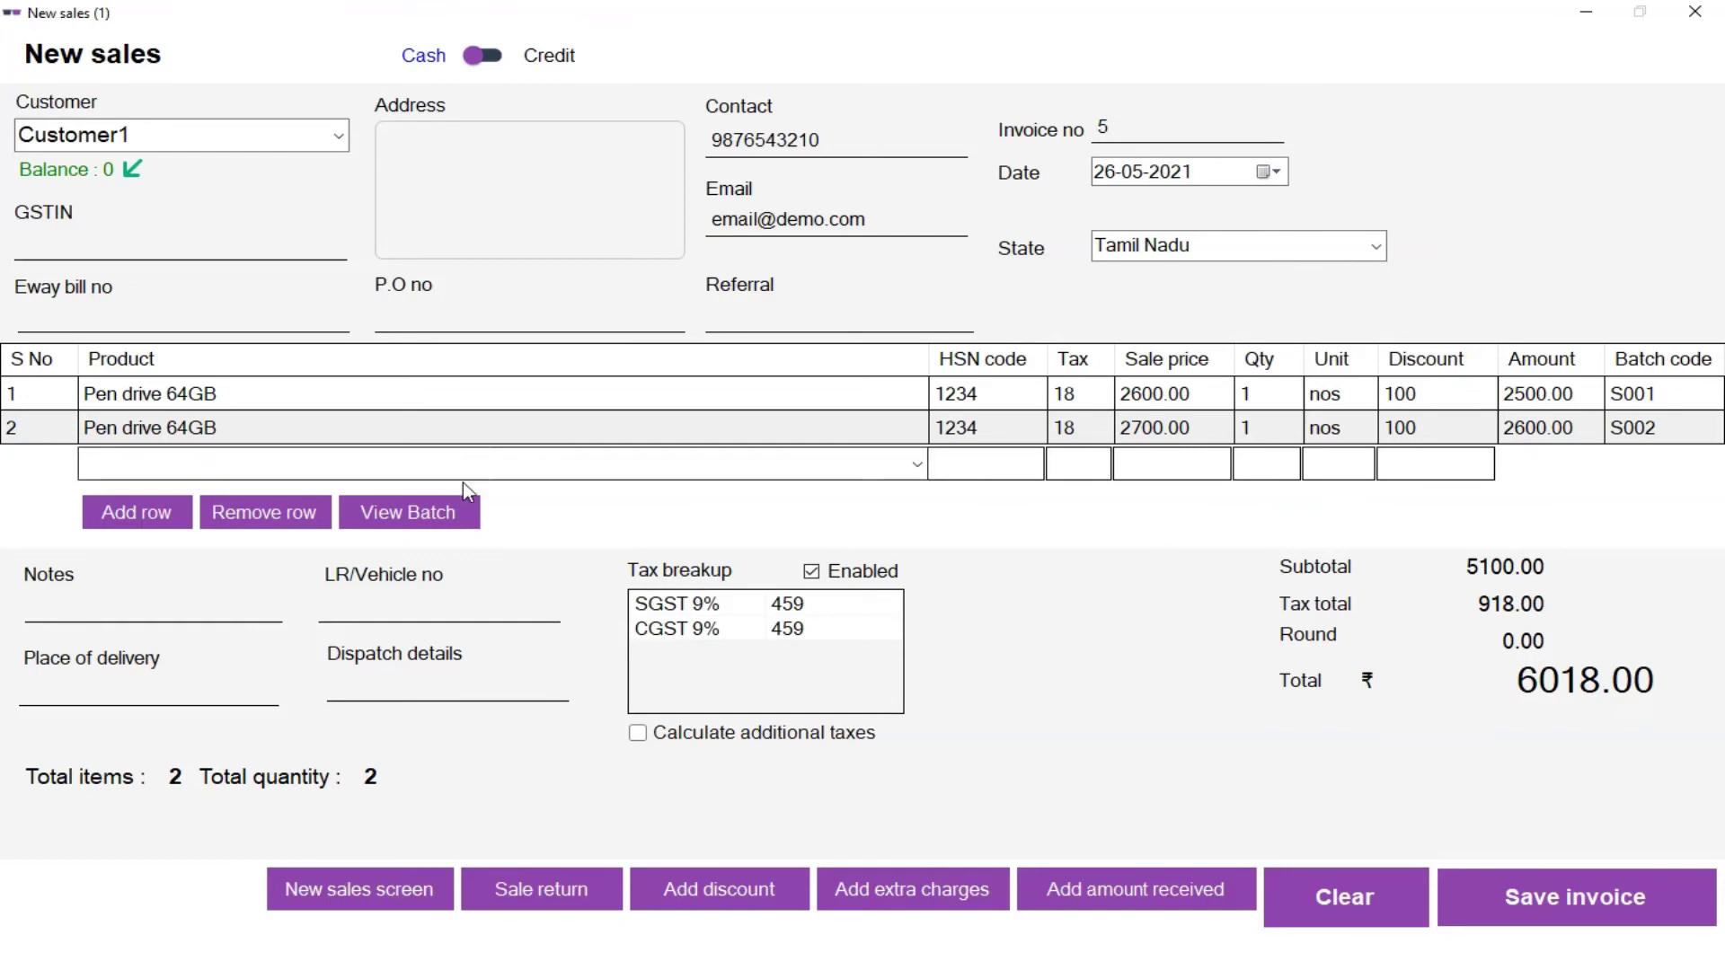
pyautogui.click(452, 511)
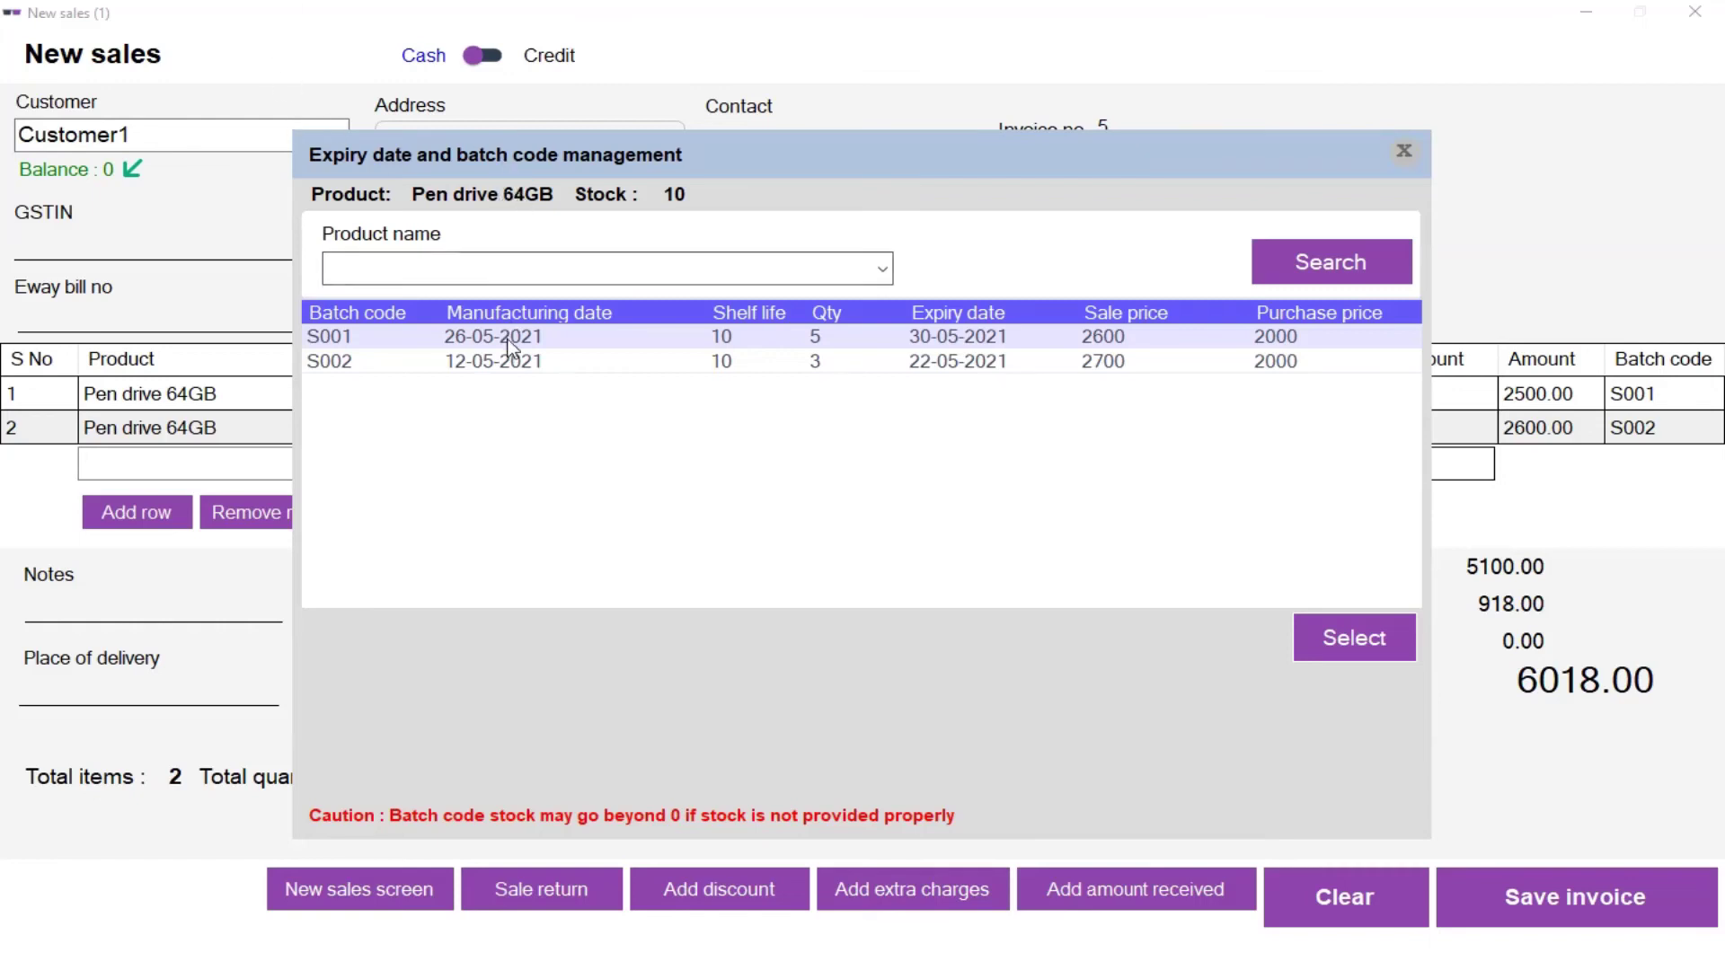
pyautogui.click(339, 365)
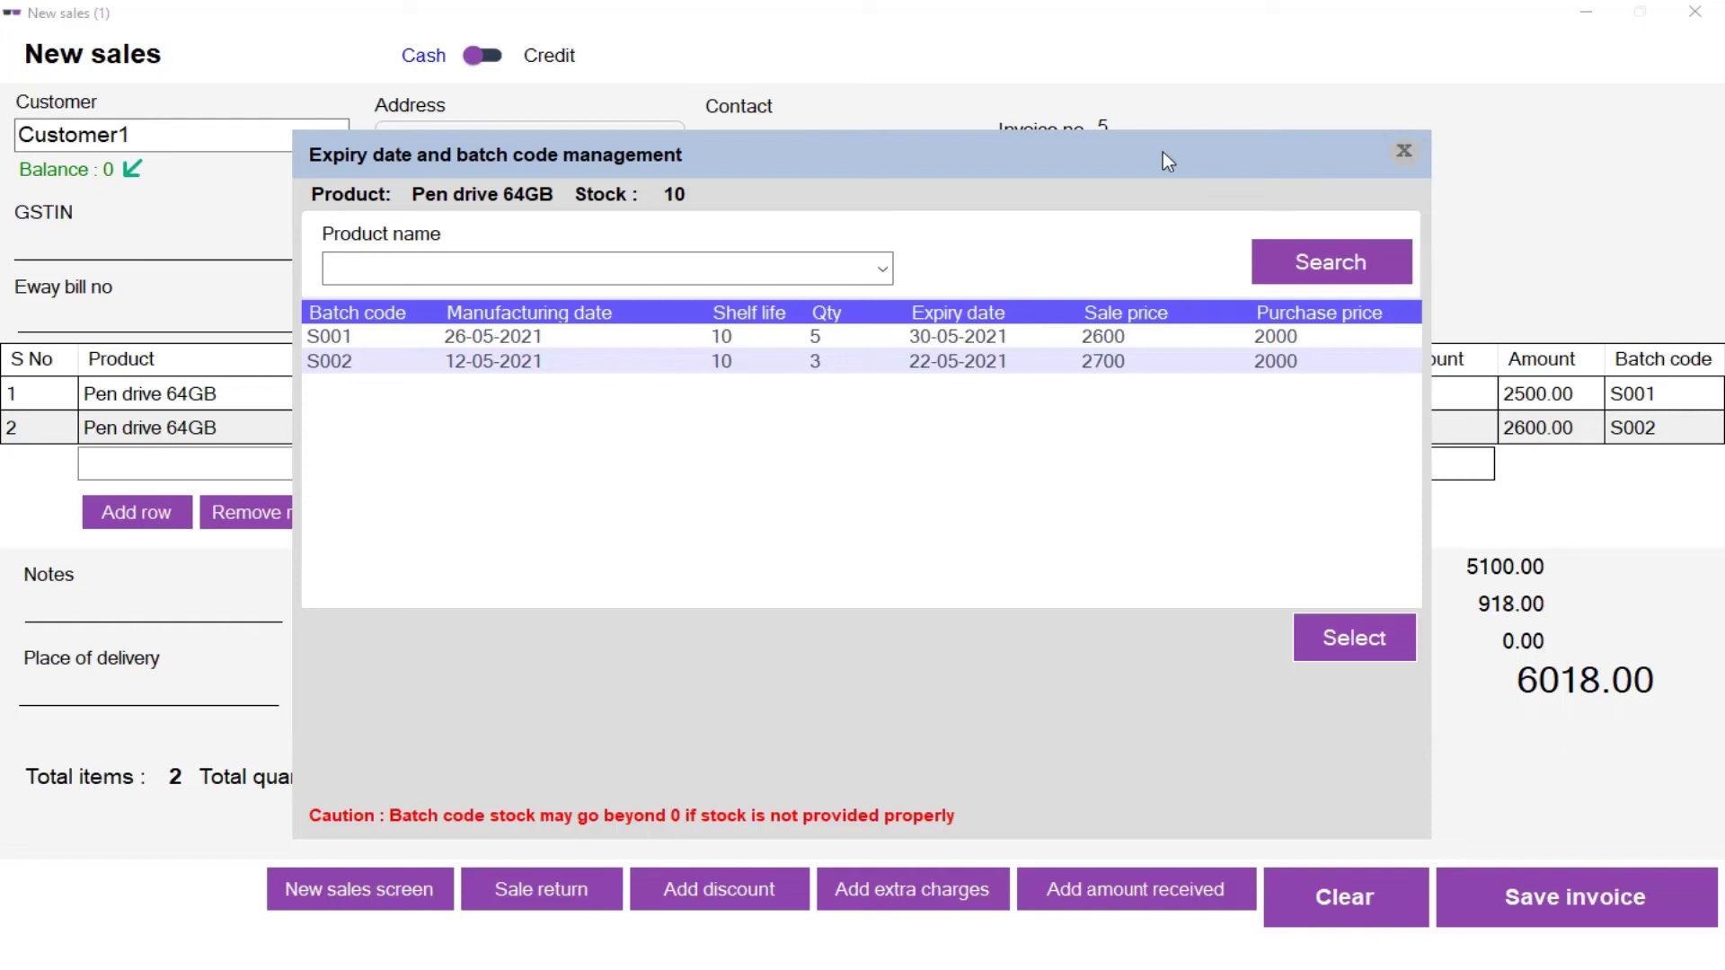
# Close the batch list and remove the batch S002 line from the invoice
pyautogui.click(1414, 159)
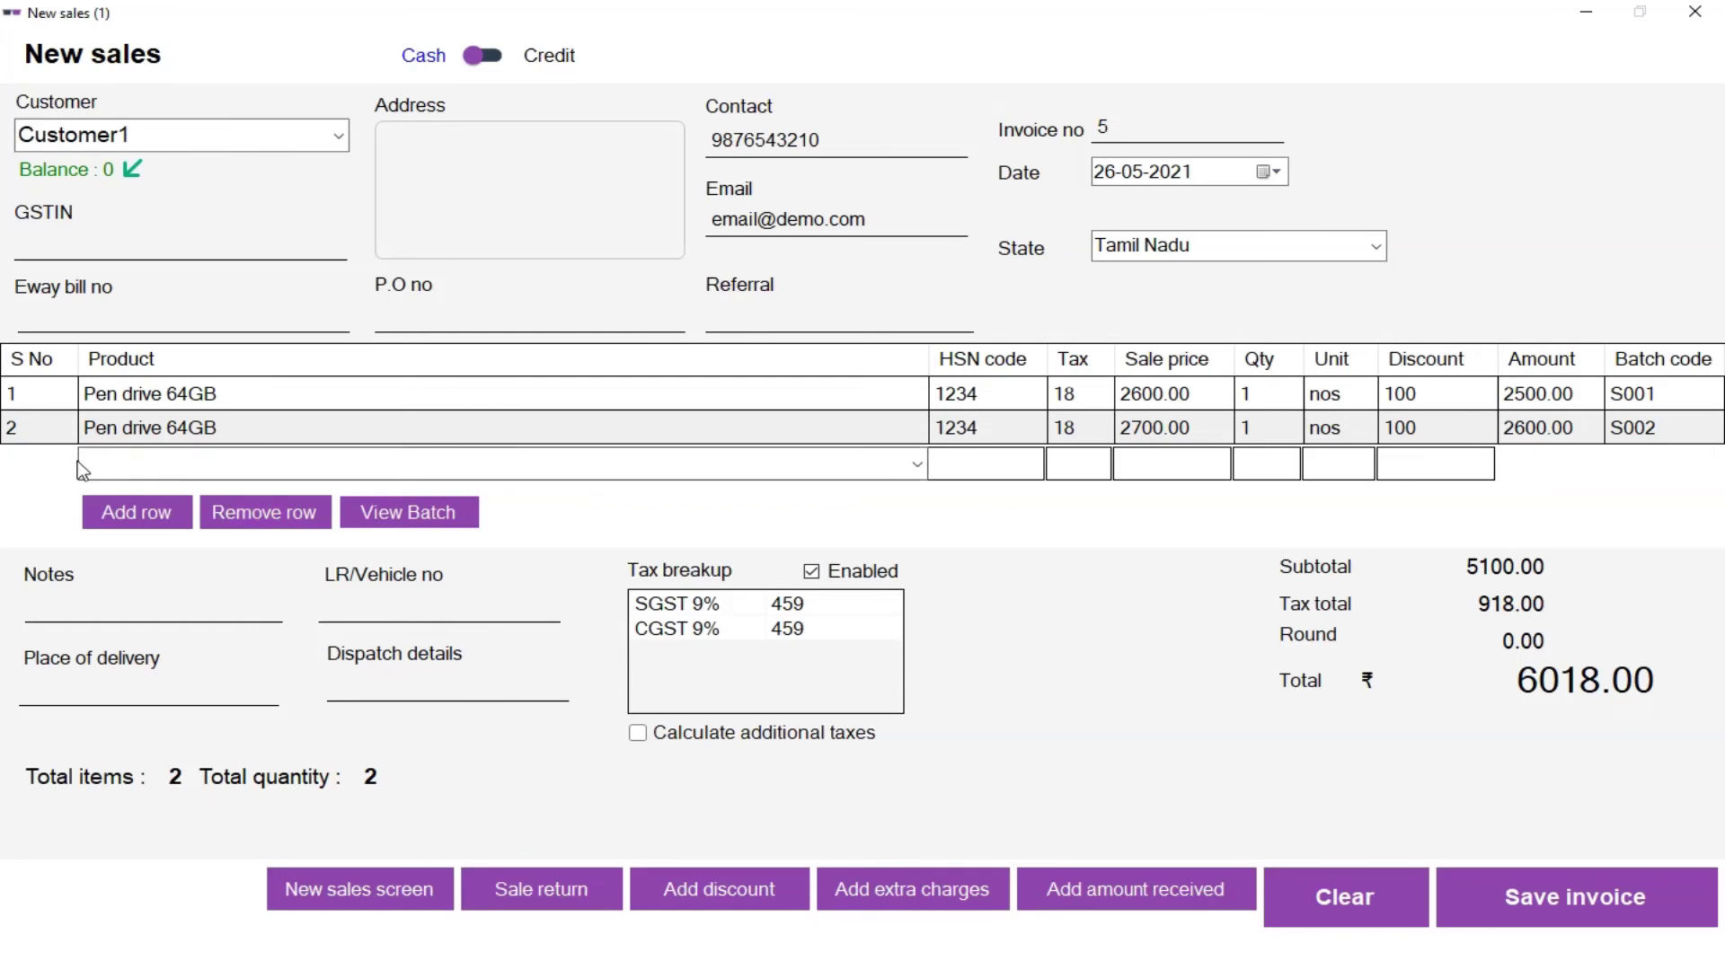
pyautogui.click(247, 508)
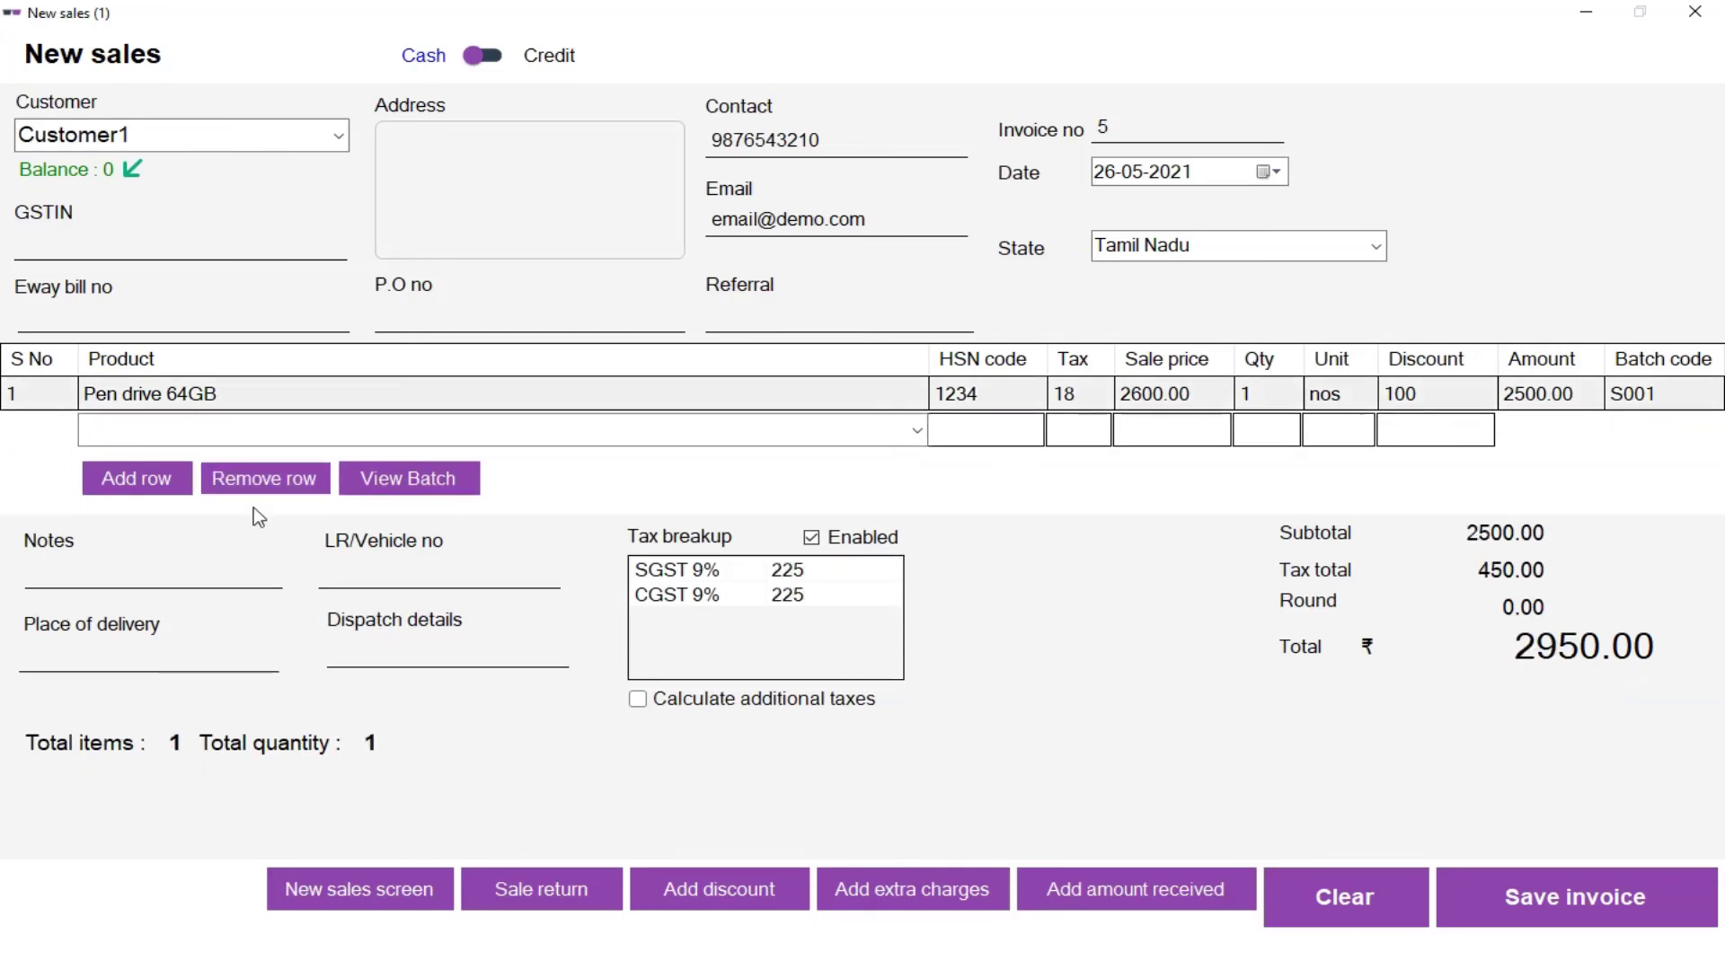
# Add a Pen drive 64GB line with quantity 1 and no batch code, and save the invoice
pyautogui.click(241, 435)
pyautogui.write('p')
pyautogui.press('Down')
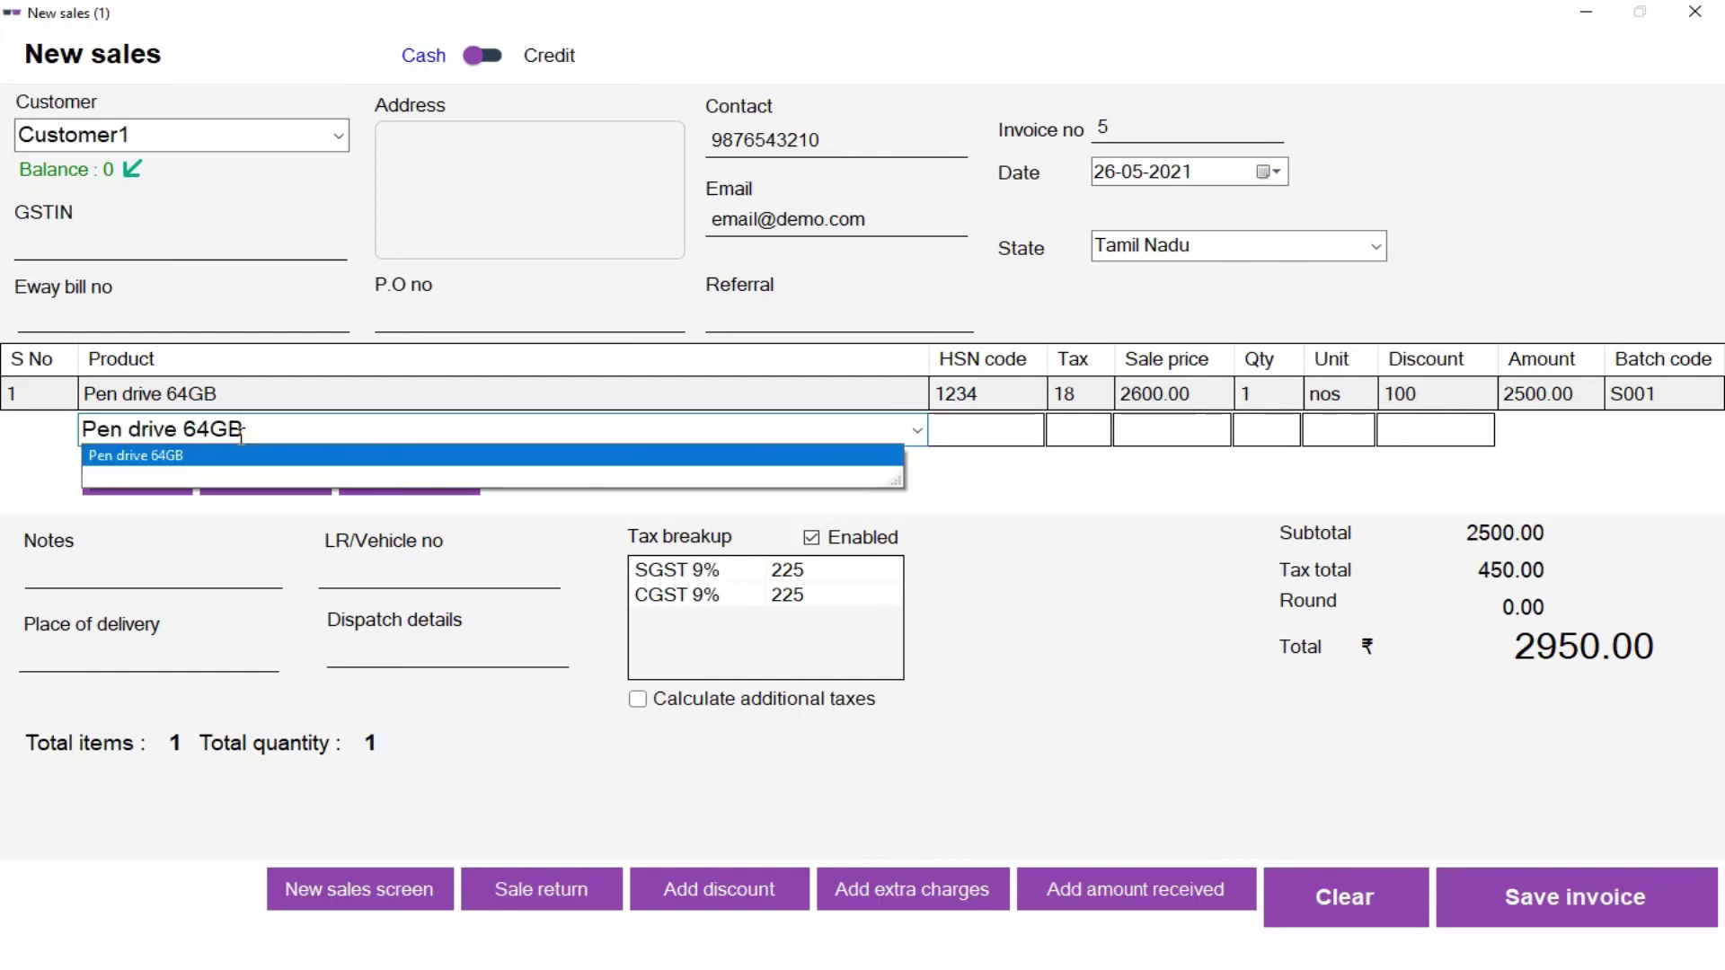
pyautogui.press('Return')
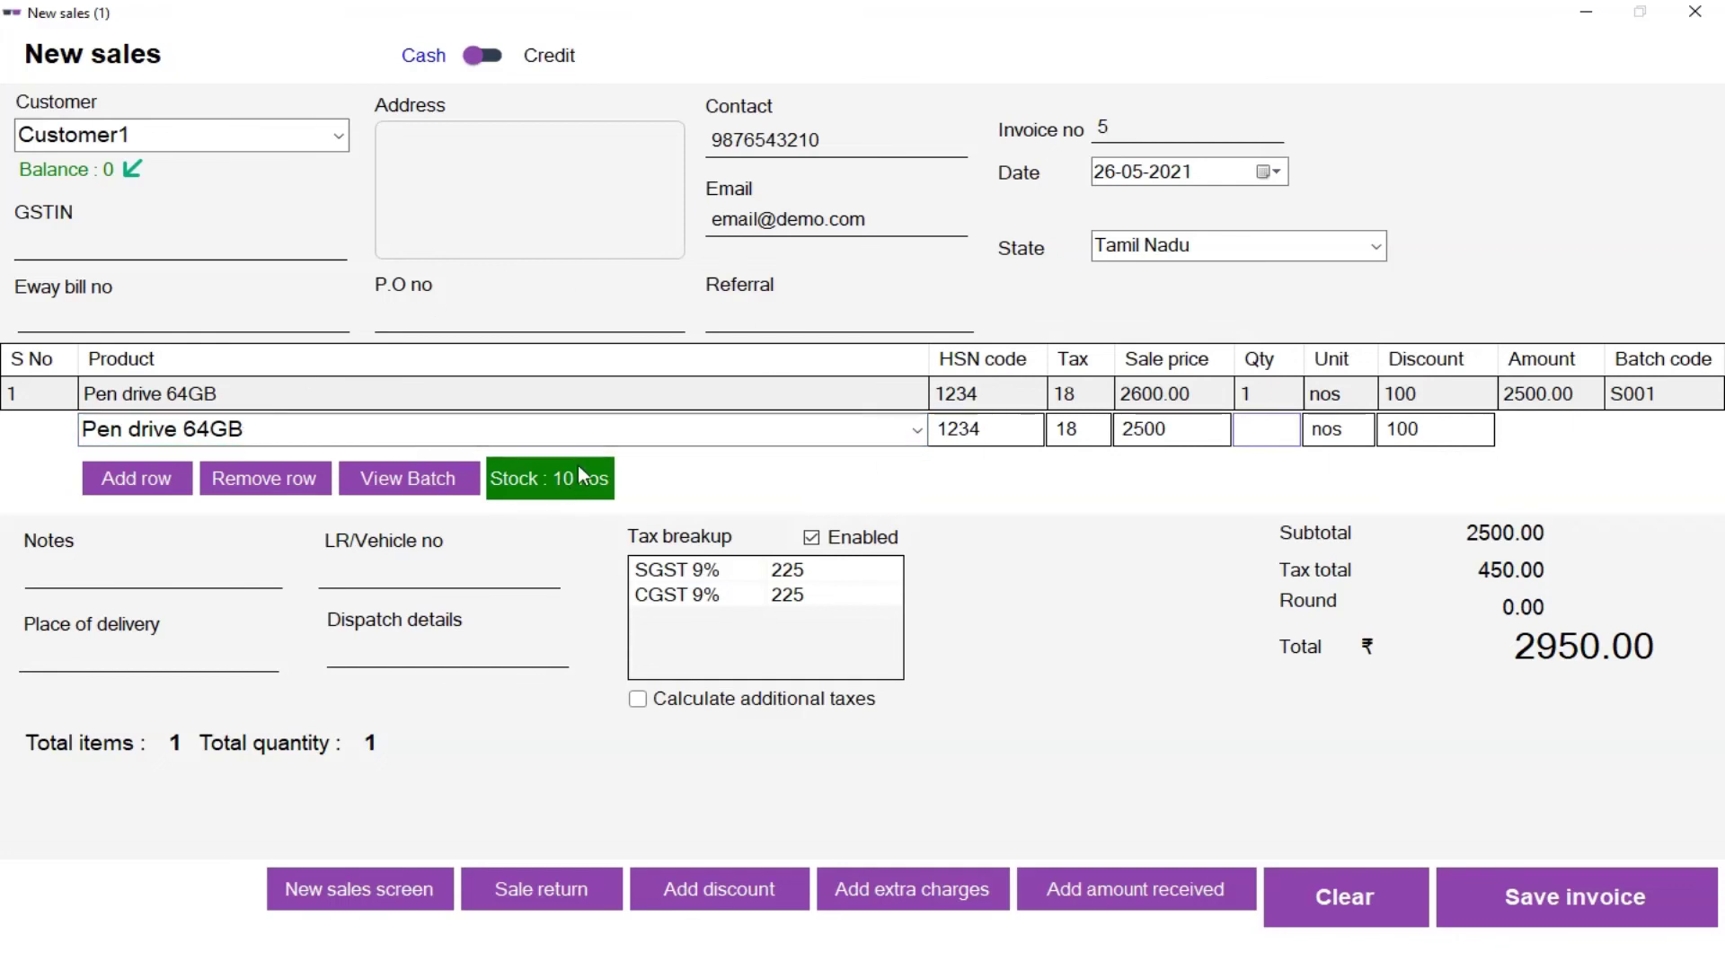
pyautogui.click(1191, 428)
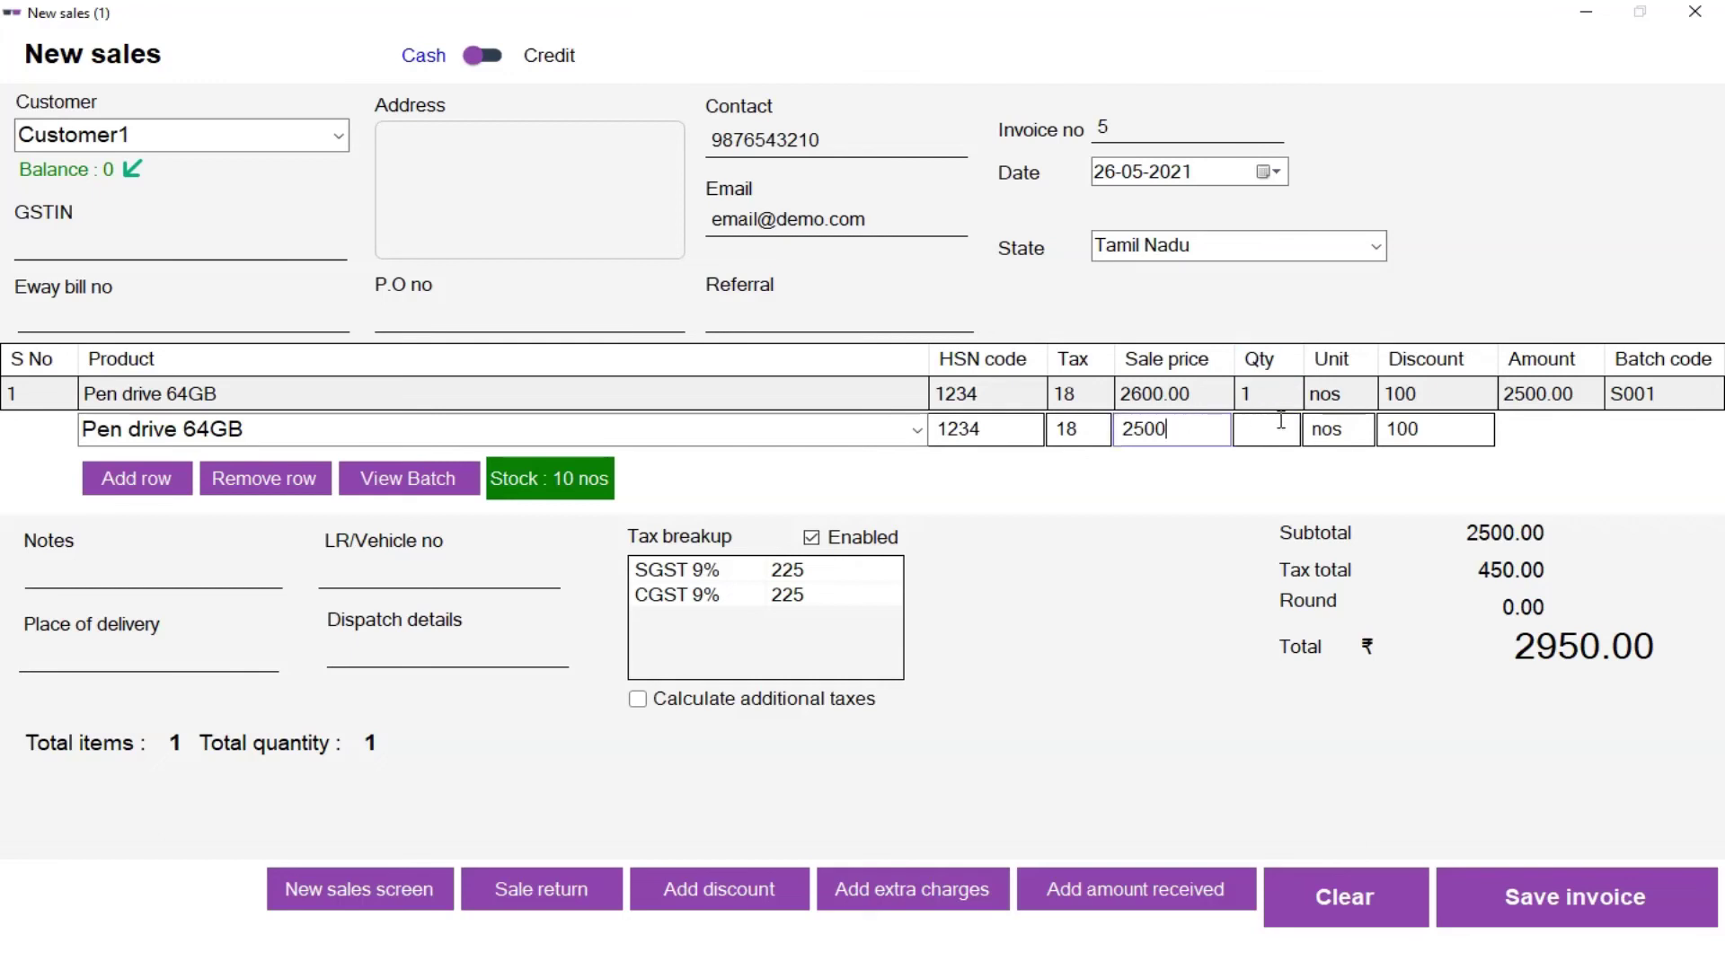
pyautogui.click(1281, 420)
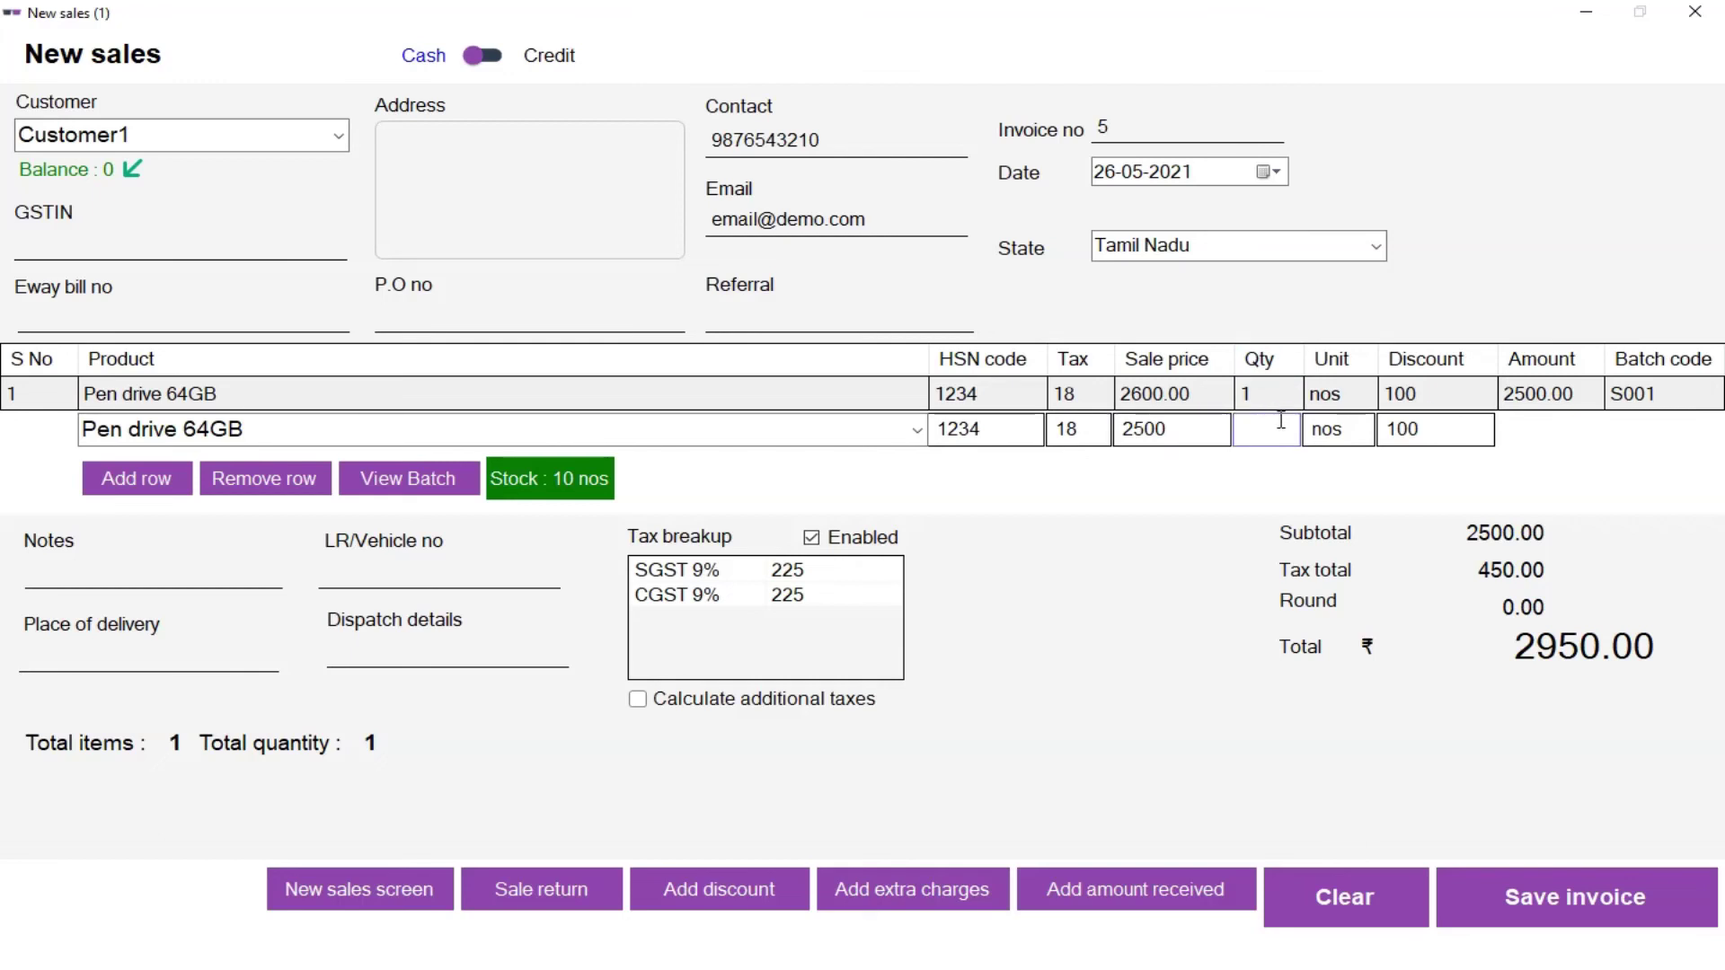
pyautogui.write('1')
pyautogui.press('Return')
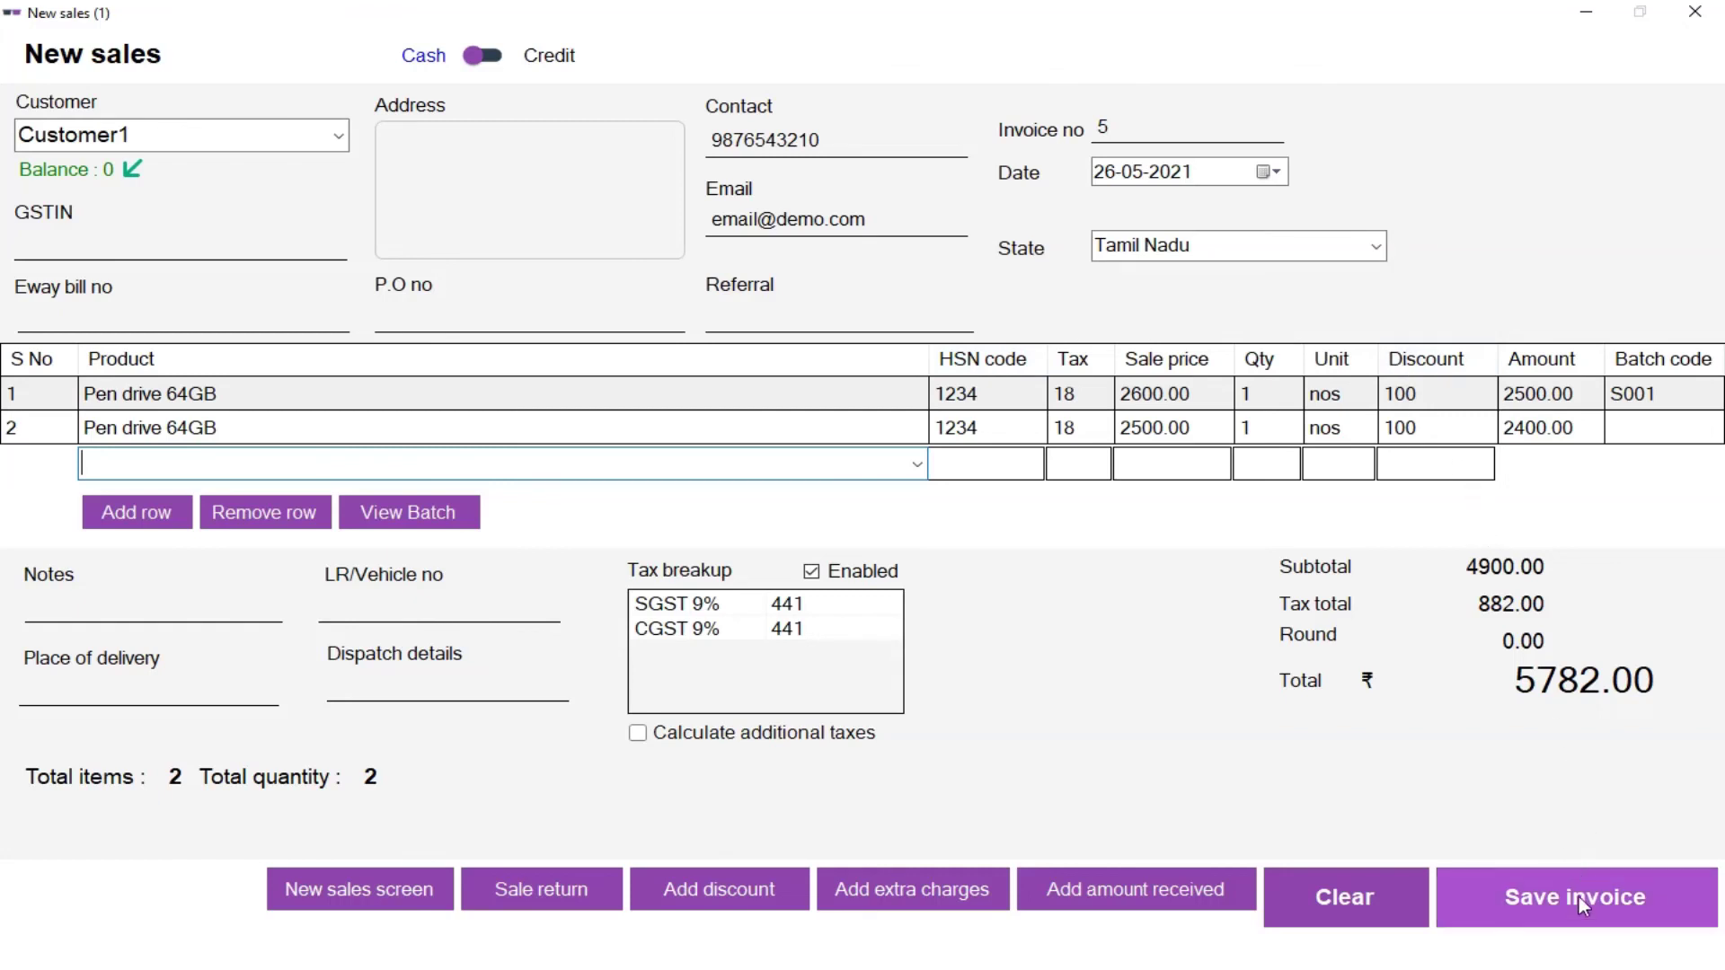
pyautogui.click(1622, 879)
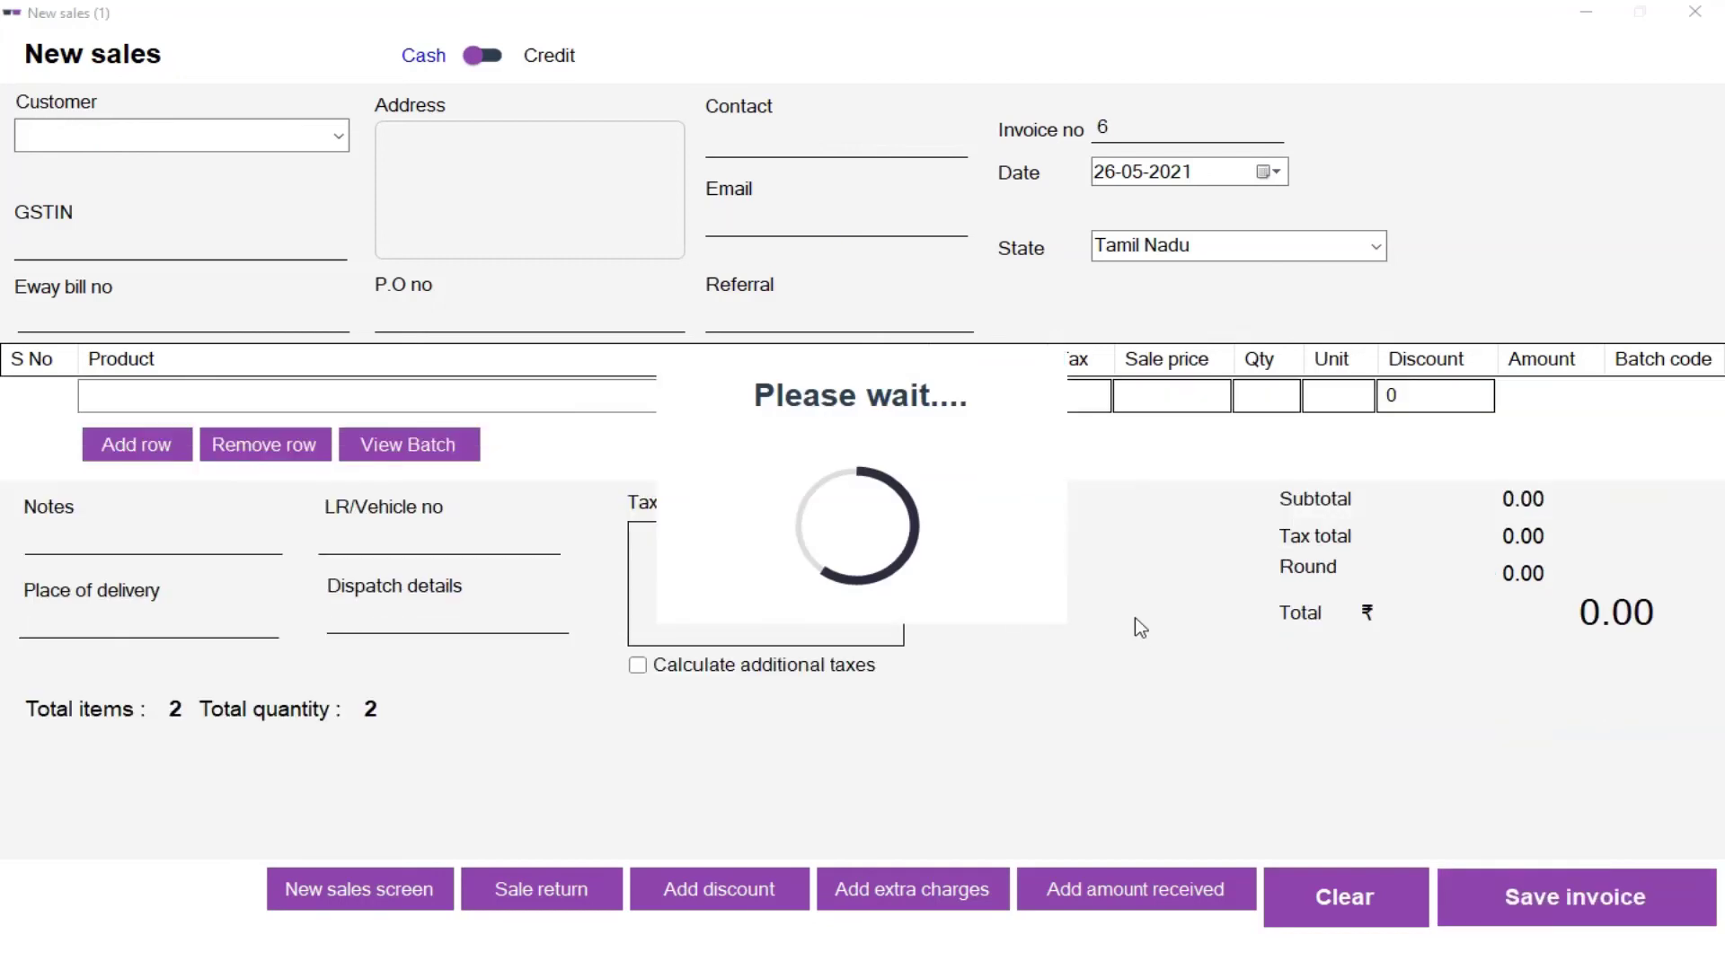